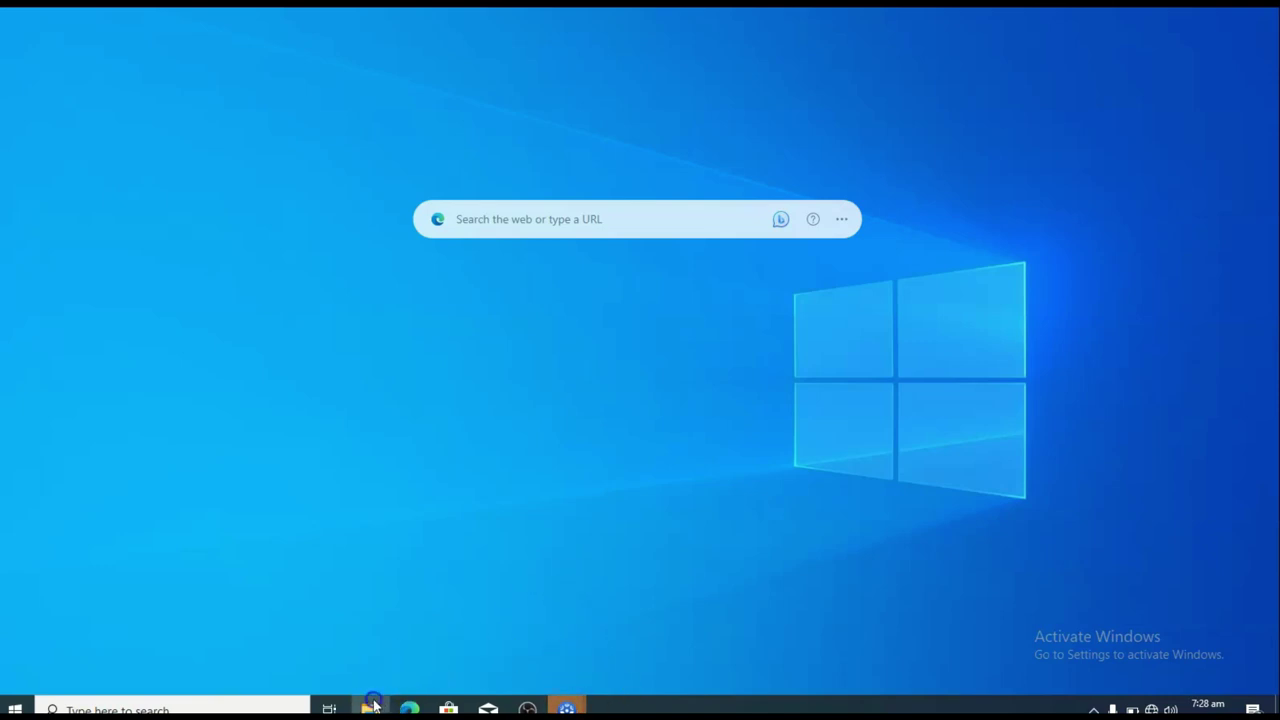
pyautogui.doubleClick(558, 336)
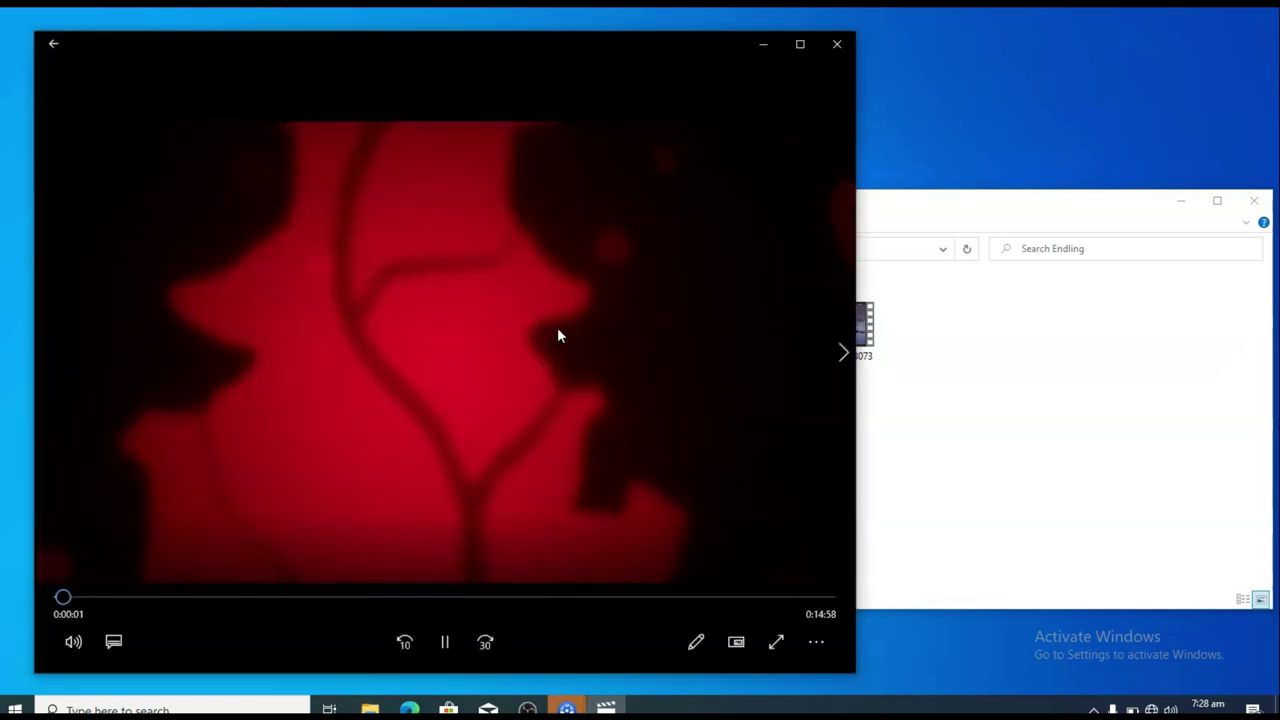
pyautogui.click(445, 642)
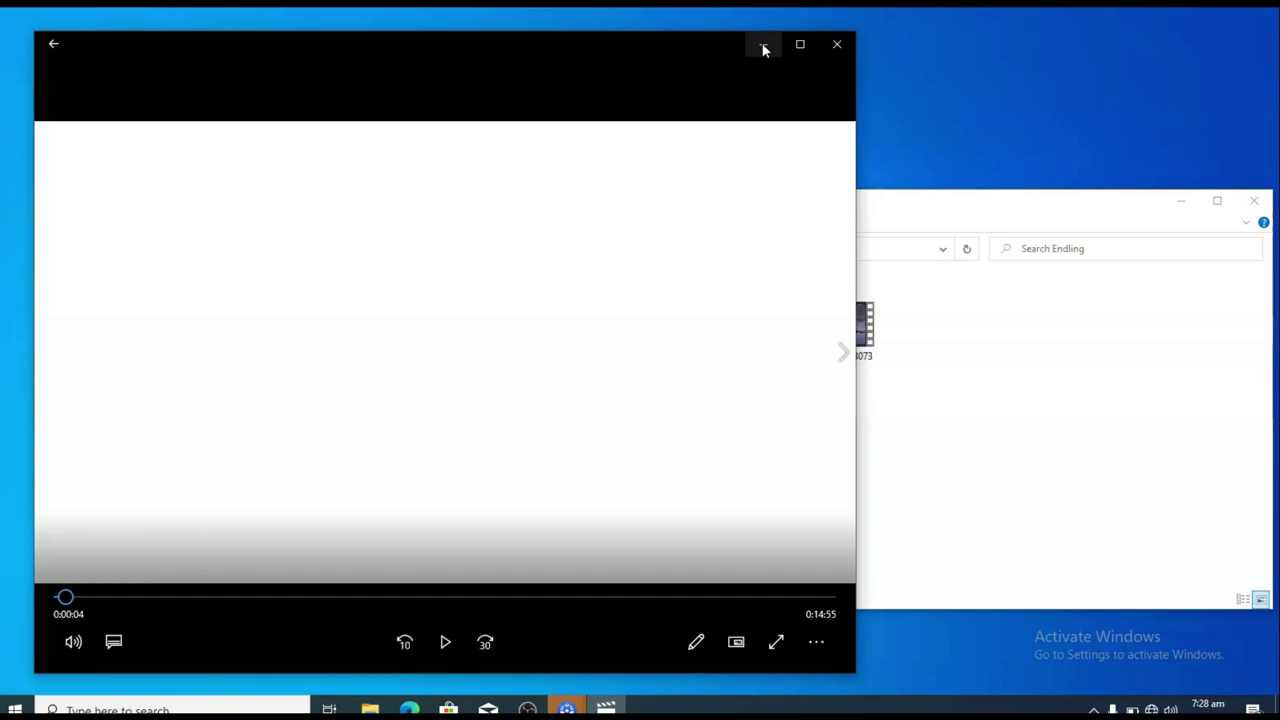
pyautogui.click(763, 45)
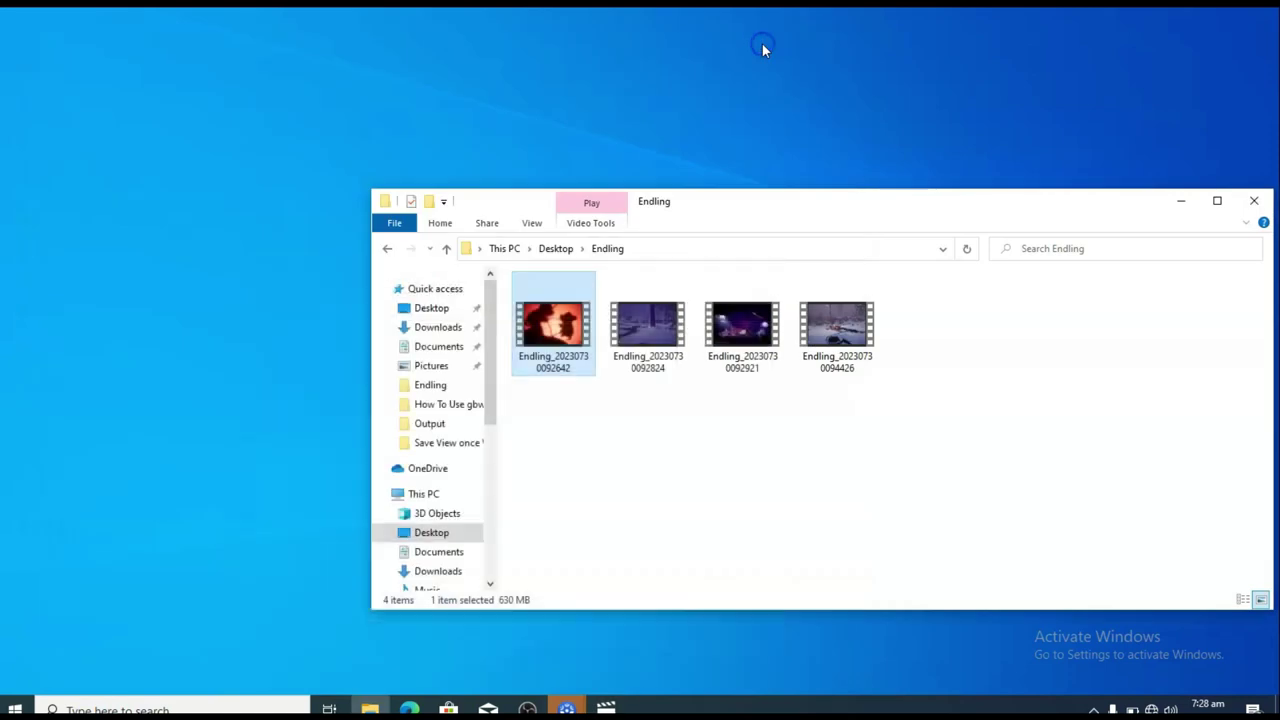
pyautogui.click(556, 338)
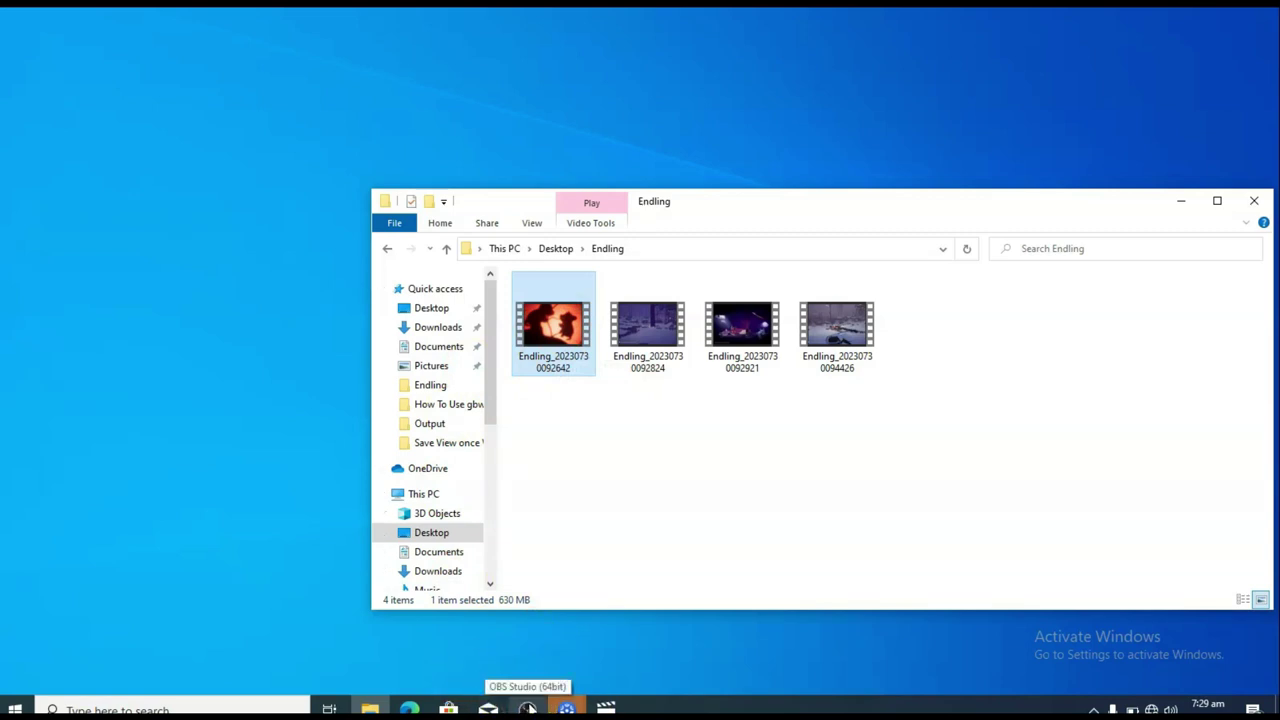
# Switch to OBS Studio, move the floating Chat window beside the preview and shorten it to uncover the Scenes list
pyautogui.click(527, 708)
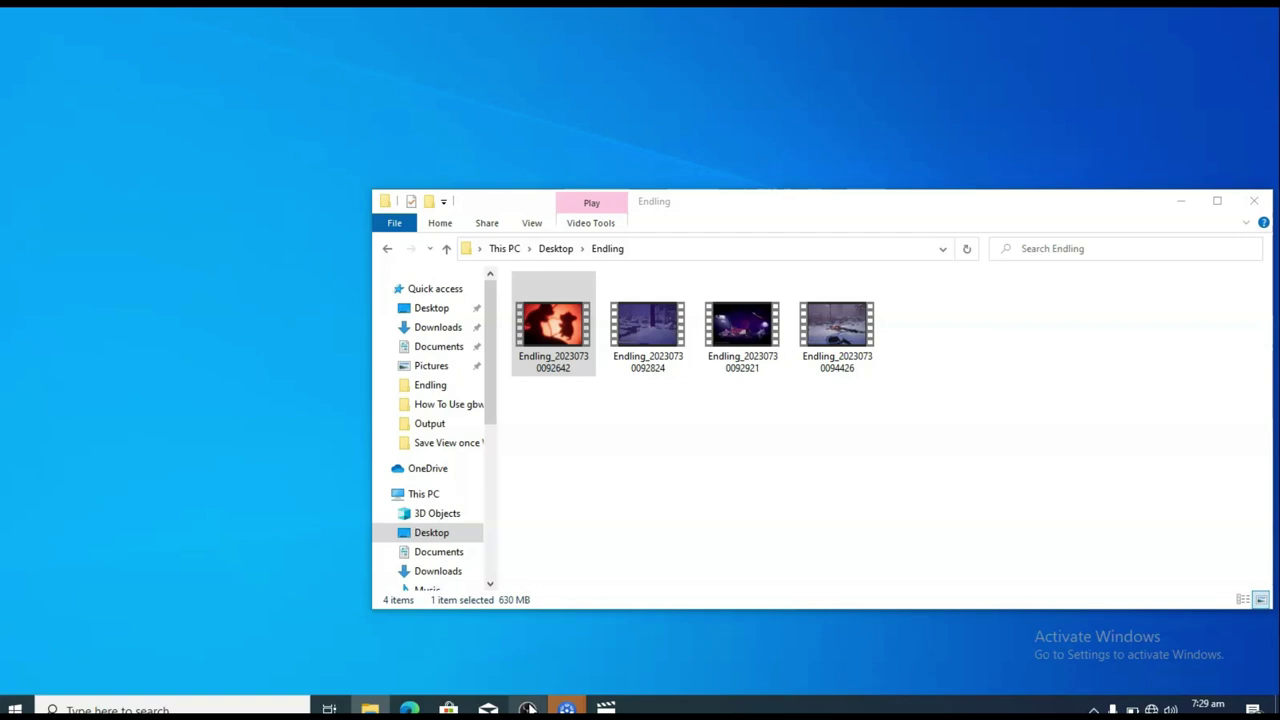
pyautogui.click(527, 708)
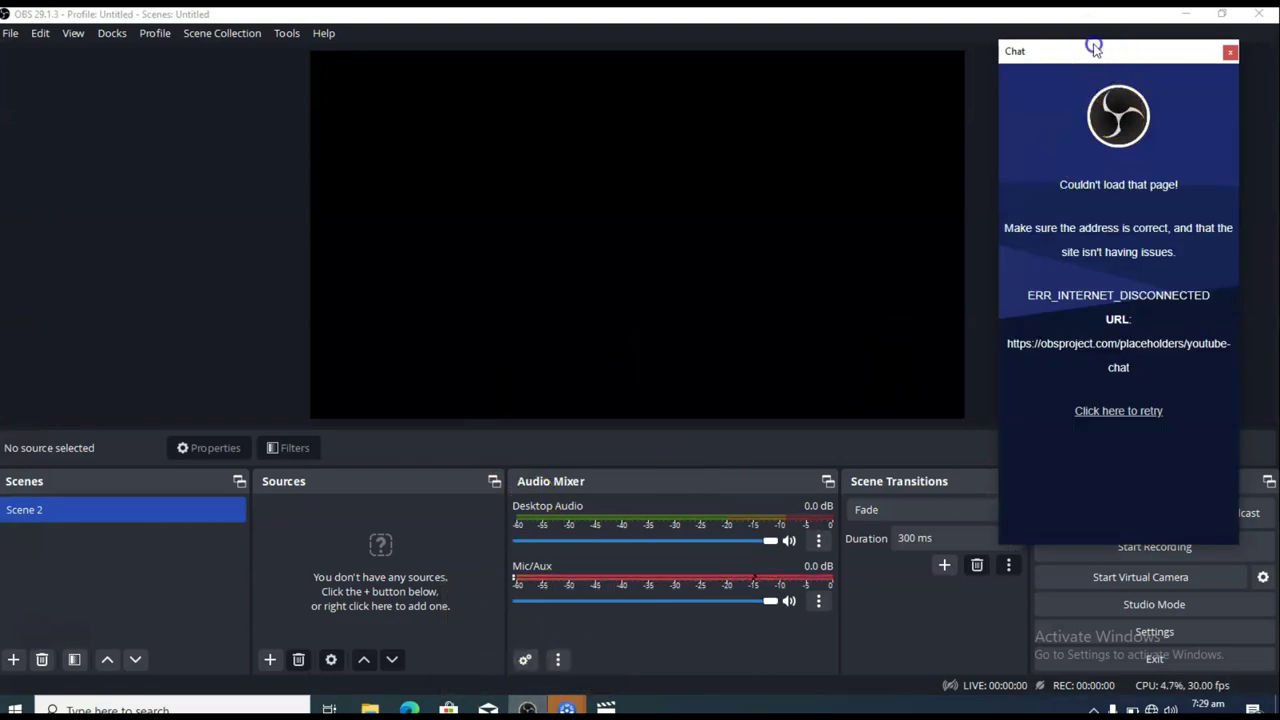
pyautogui.moveTo(1093, 48); pyautogui.dragTo(100, 52)
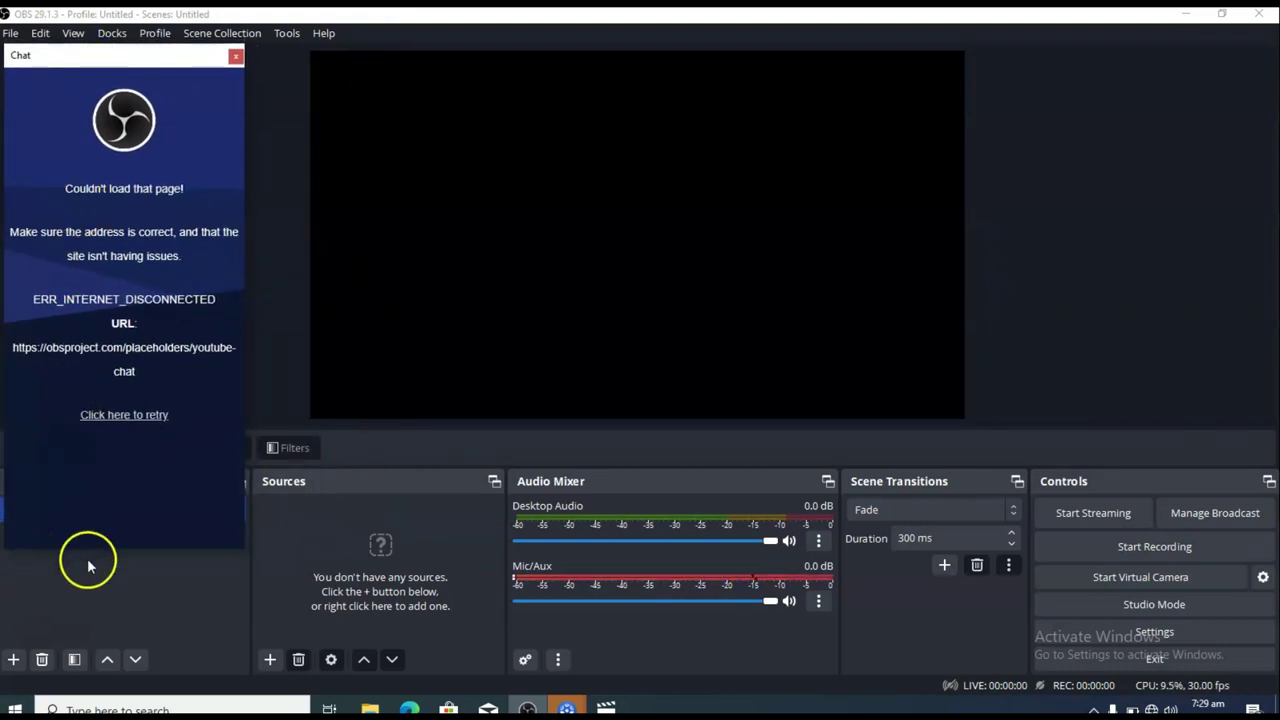
pyautogui.moveTo(88, 543); pyautogui.dragTo(100, 432)
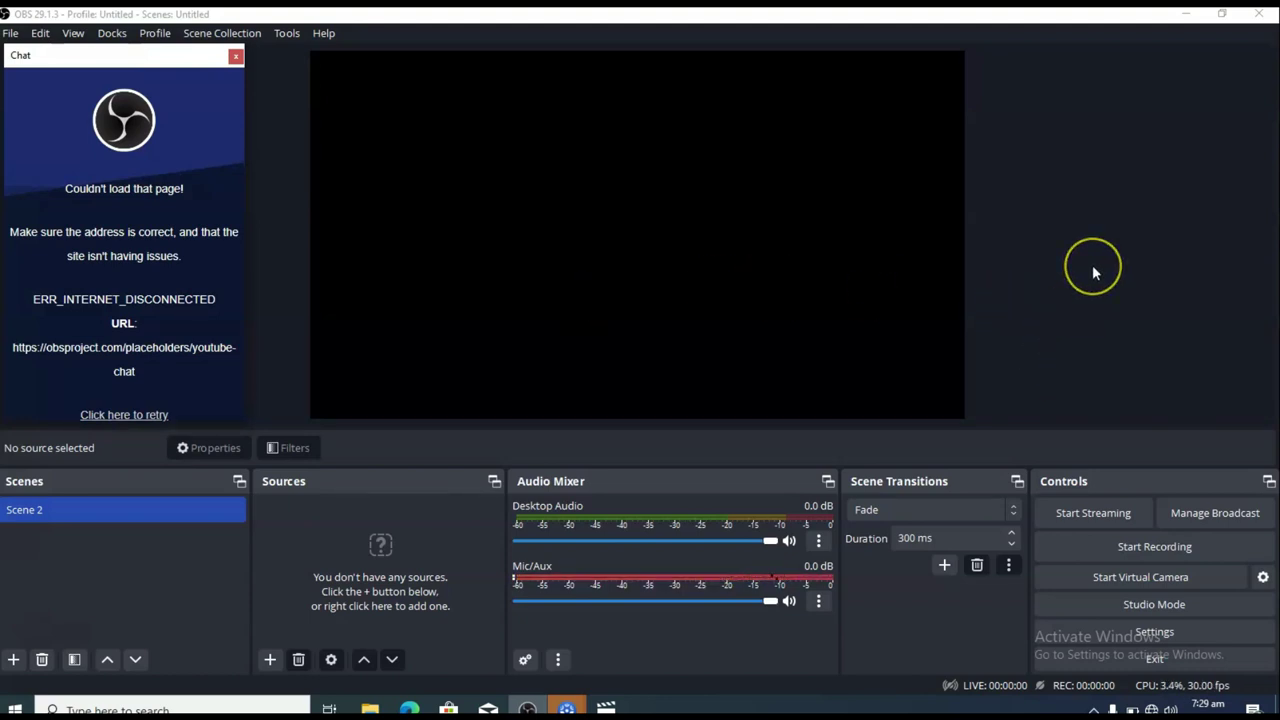
# Review the Stream, Output and Video settings without changing anything, and close the settings
pyautogui.click(1114, 637)
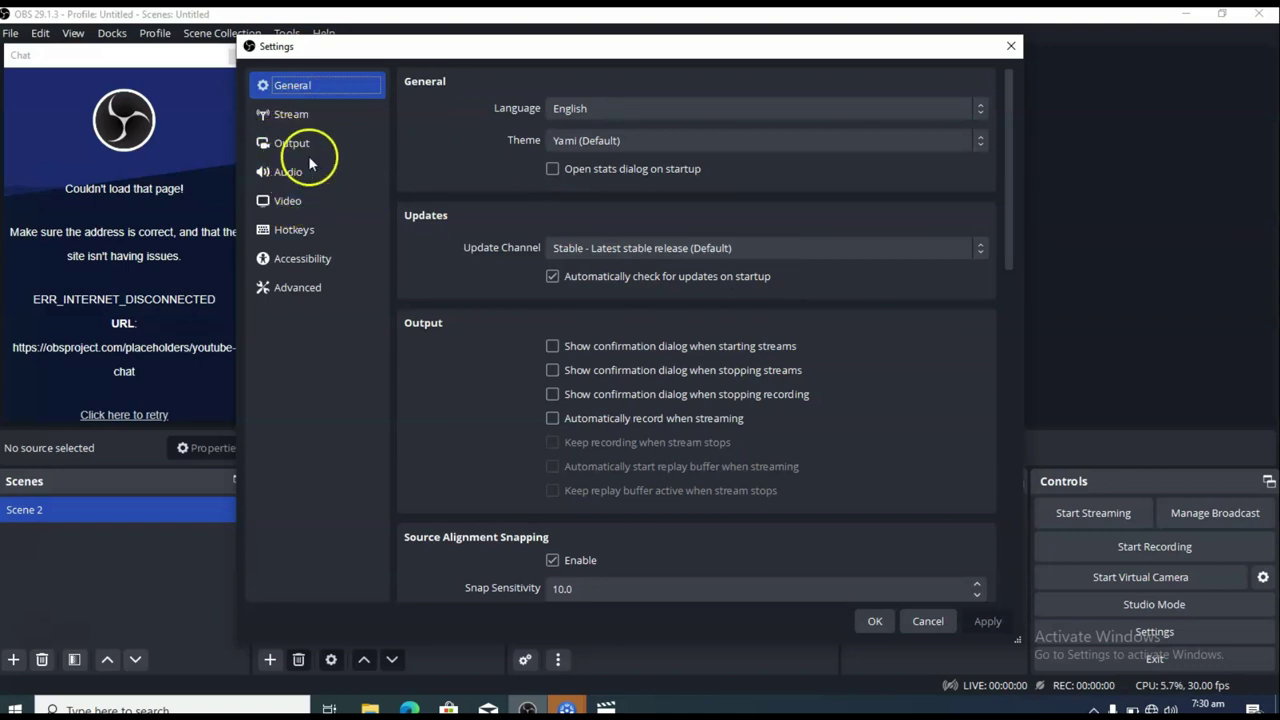
pyautogui.click(312, 115)
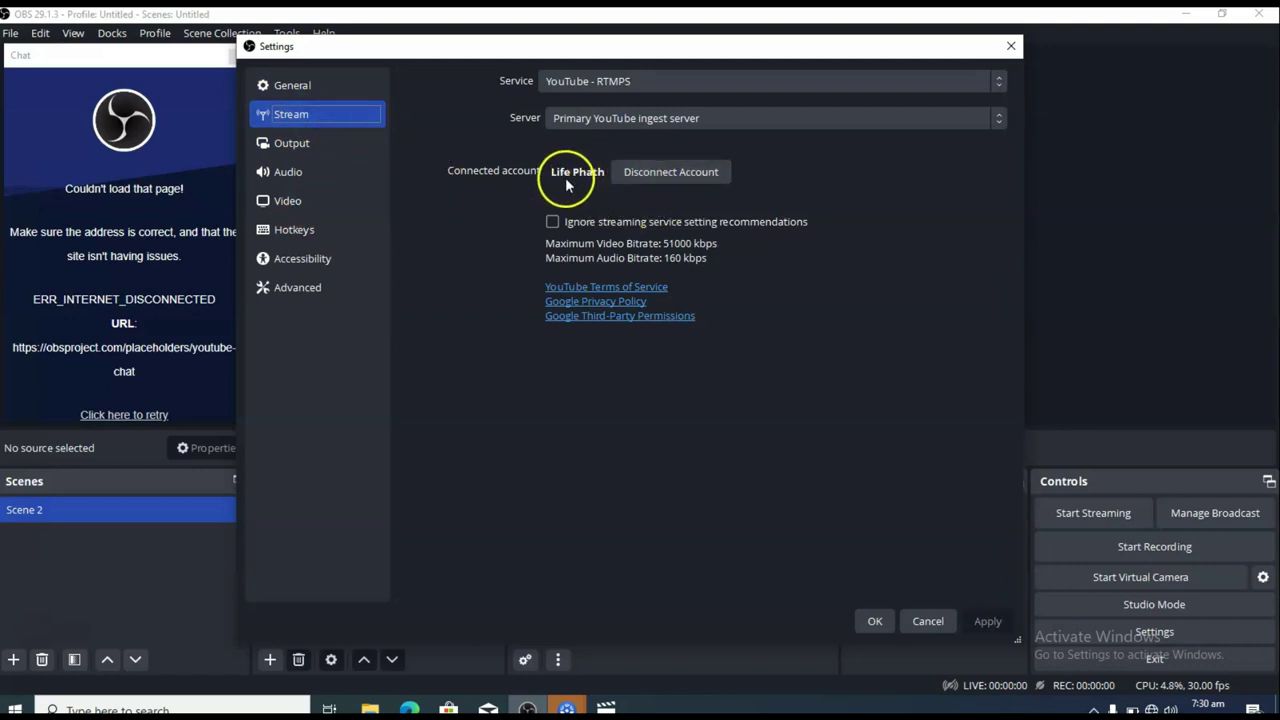
pyautogui.click(316, 144)
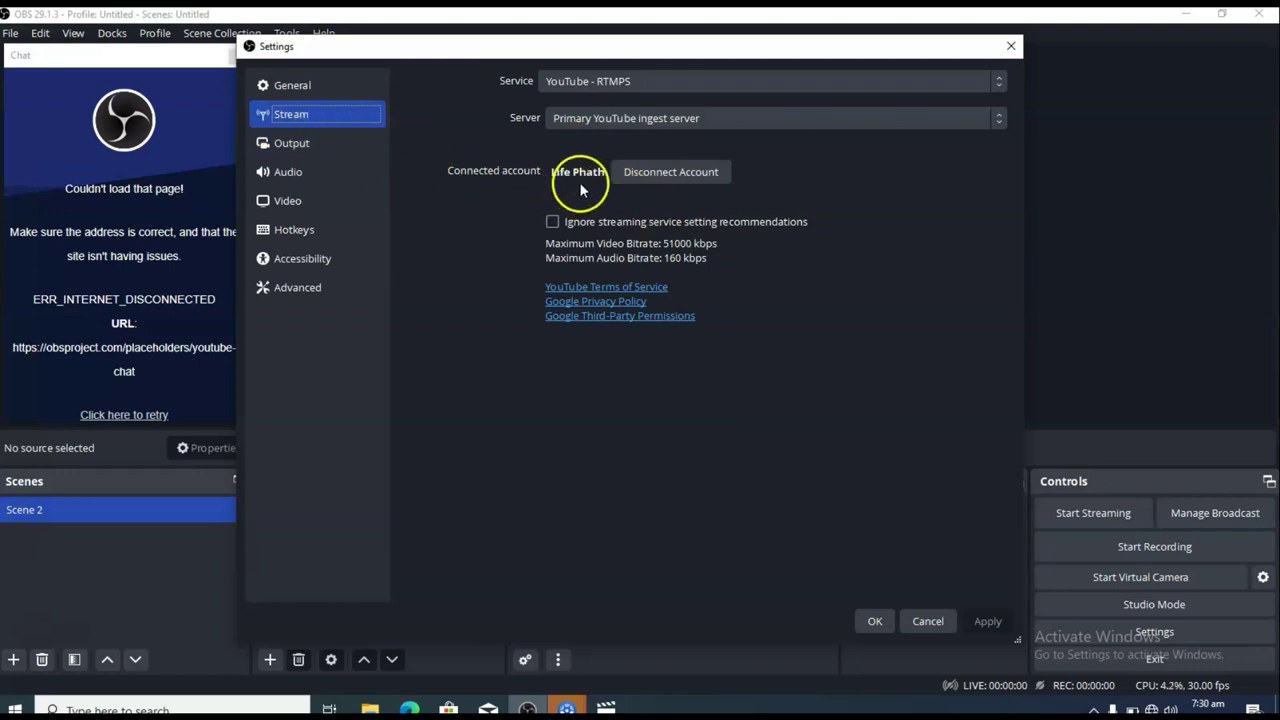
pyautogui.click(591, 242)
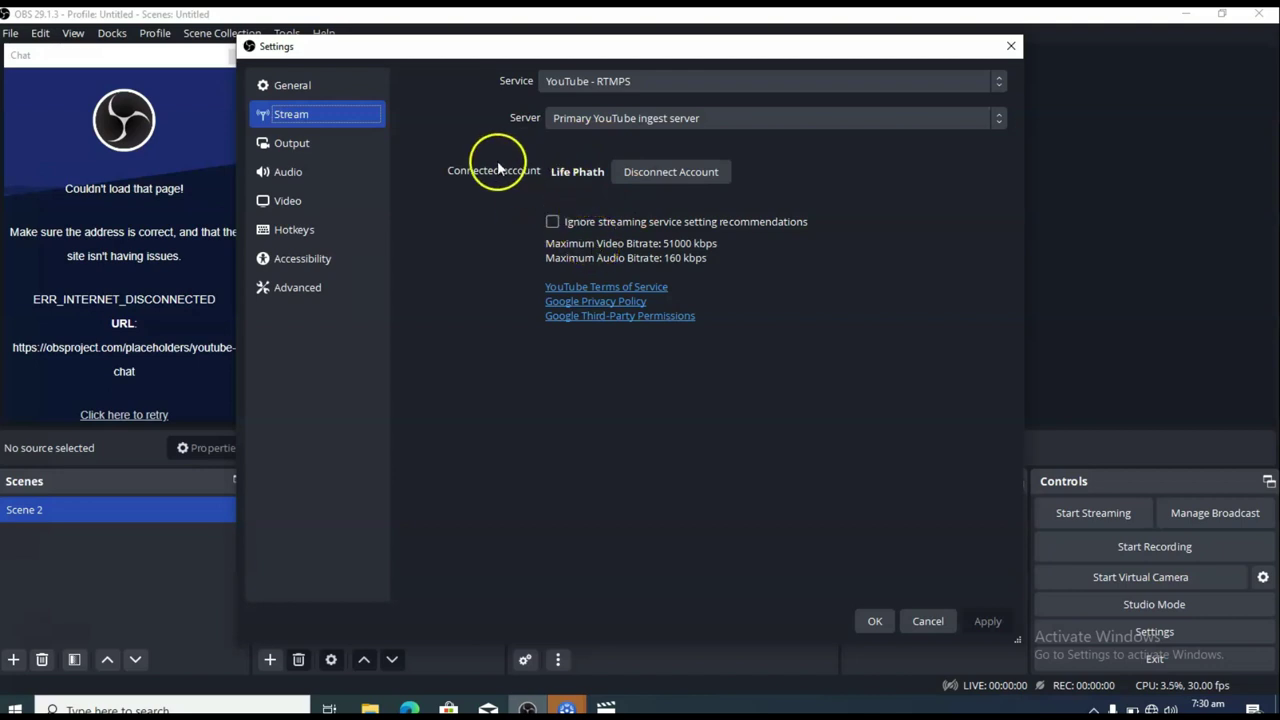
pyautogui.click(328, 148)
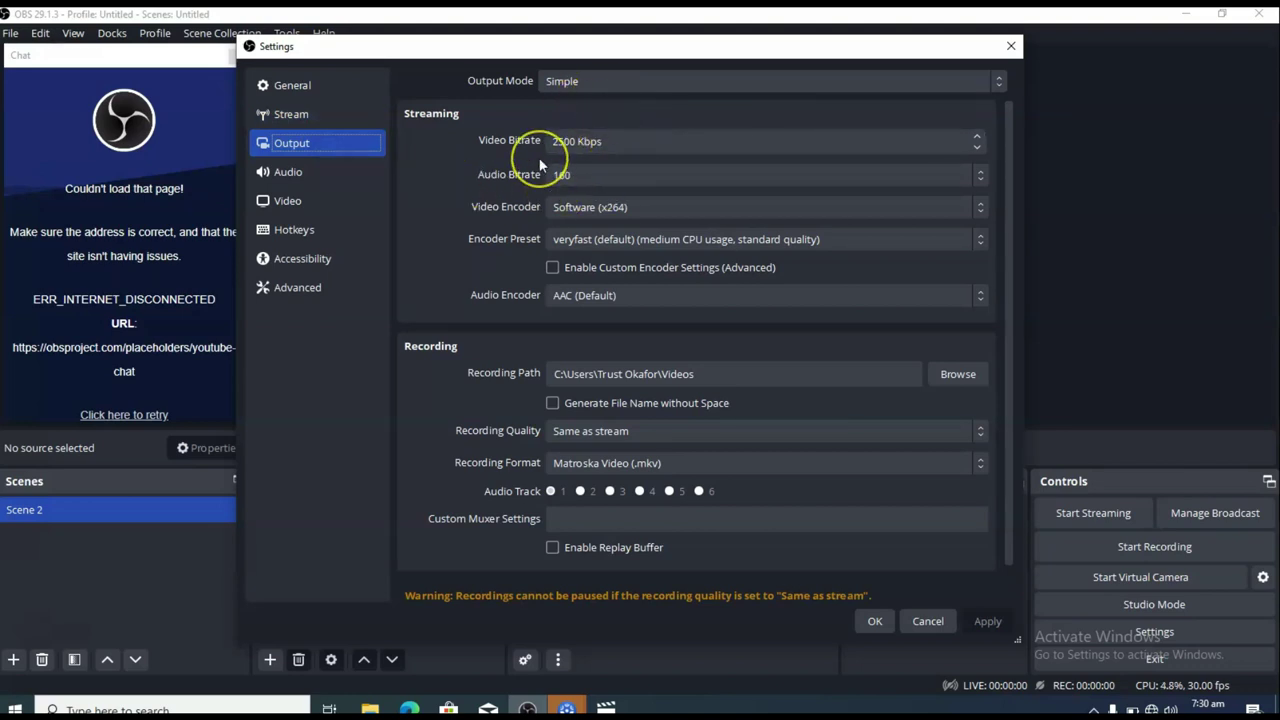
pyautogui.click(308, 203)
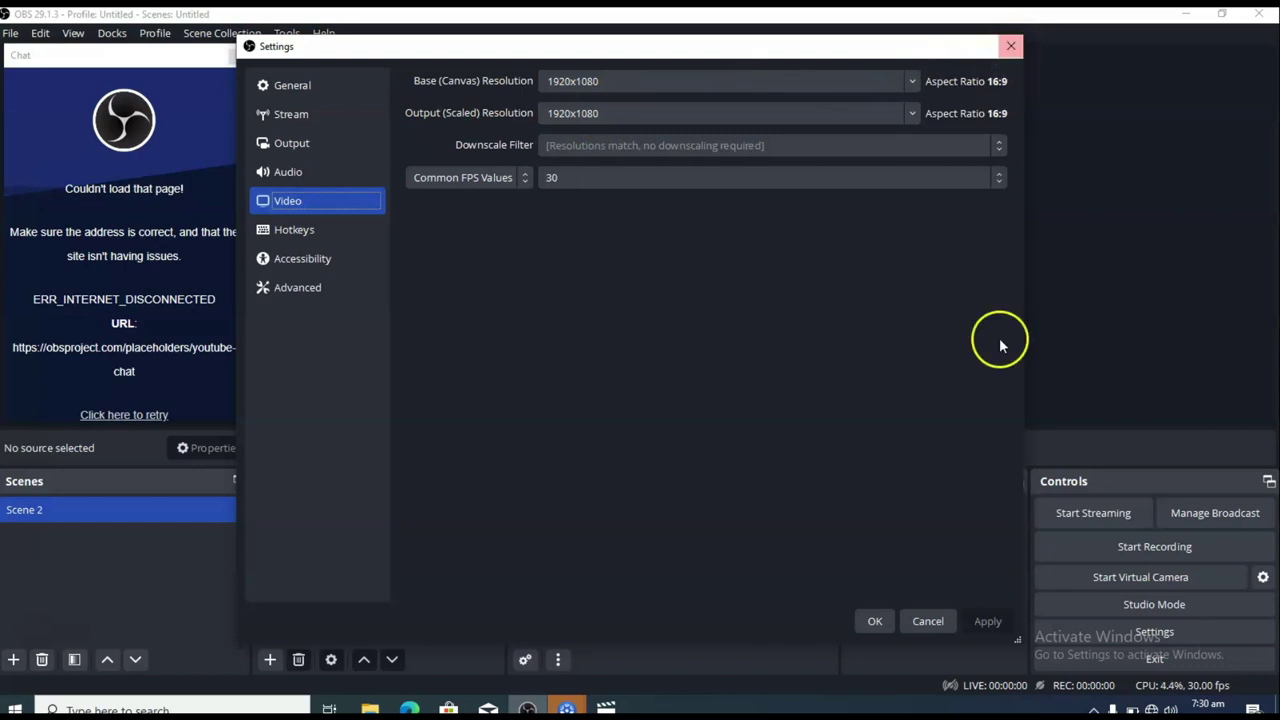
pyautogui.click(1011, 46)
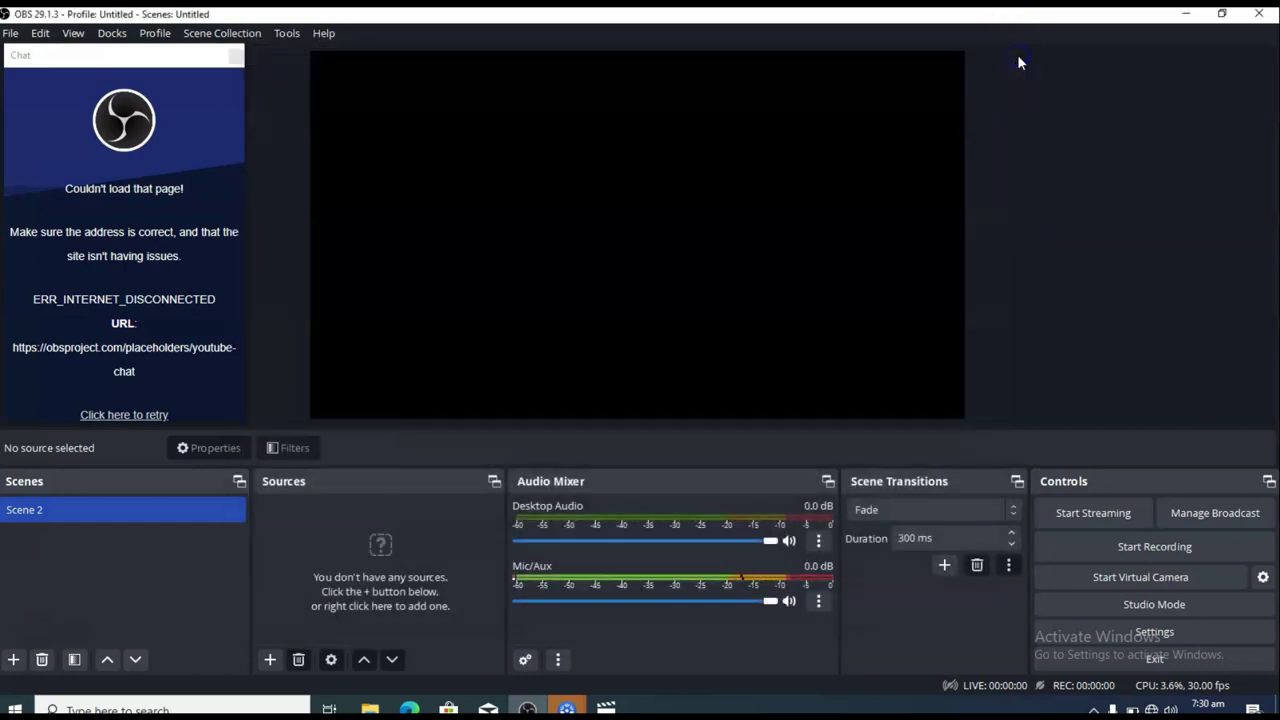
# Rename Scene 2 as "scene"
pyautogui.rightClick(78, 515)
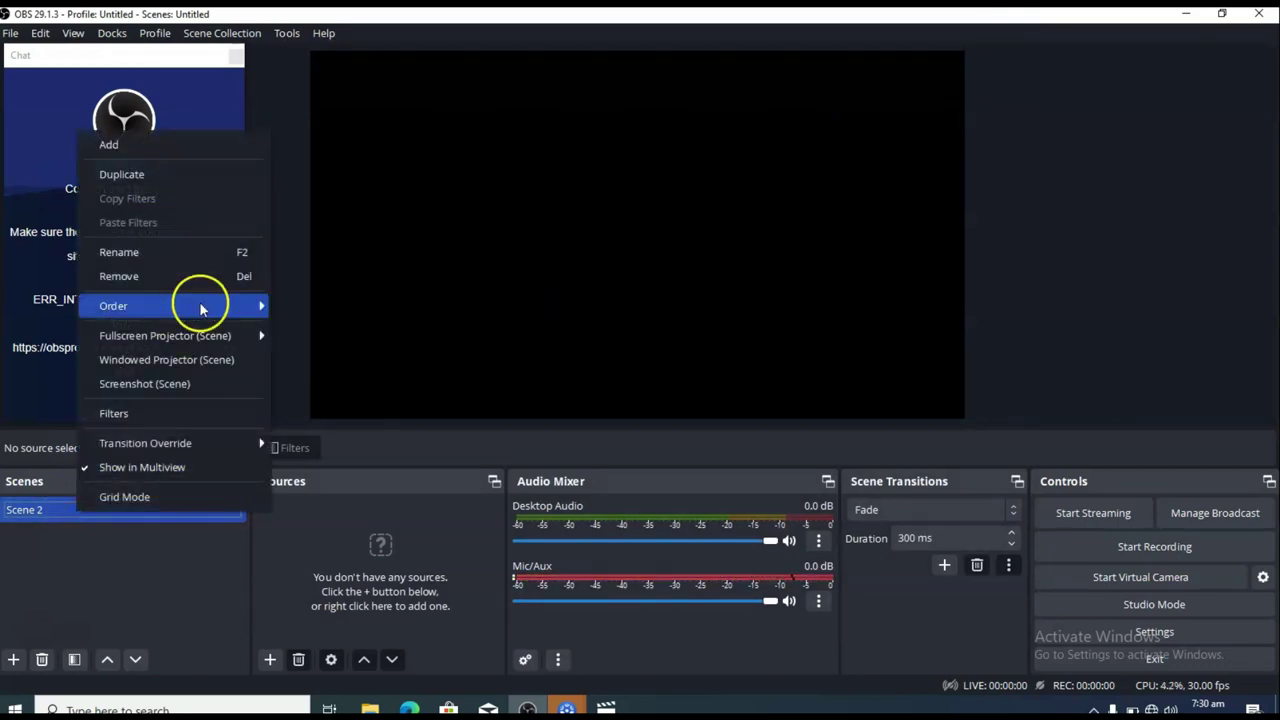
pyautogui.click(165, 251)
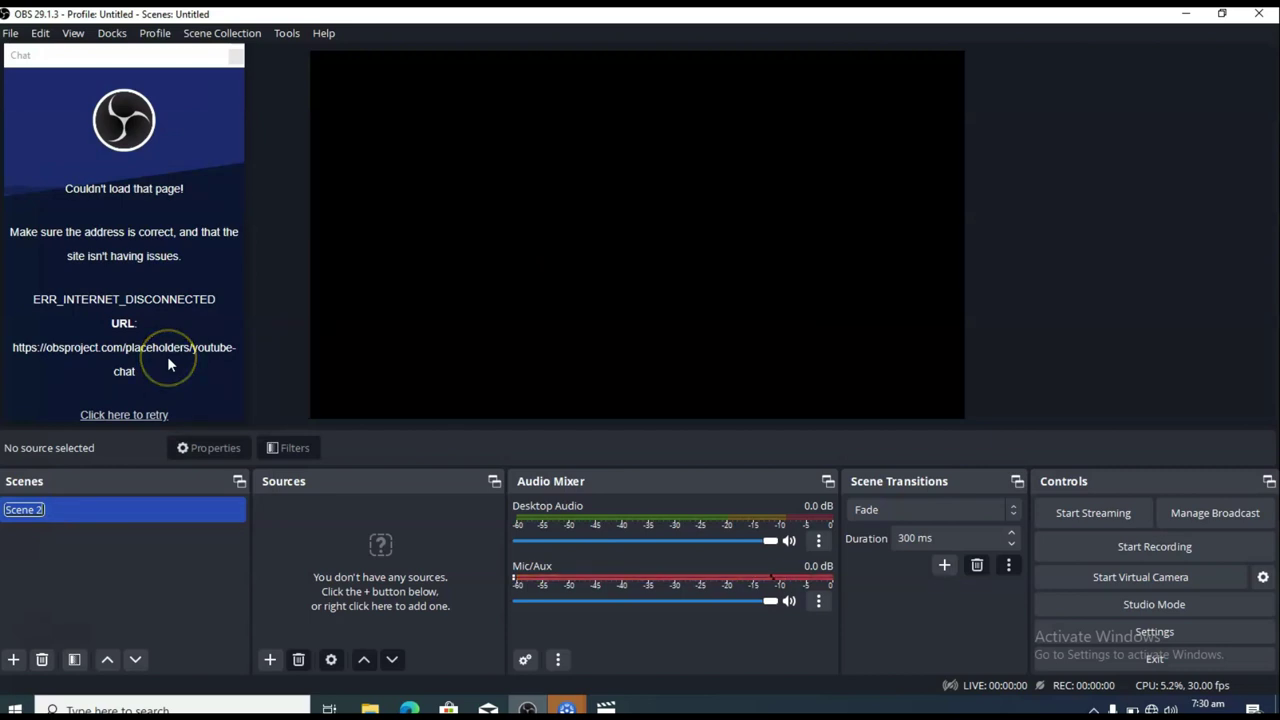
pyautogui.press('BackSpace')
pyautogui.write('scene')
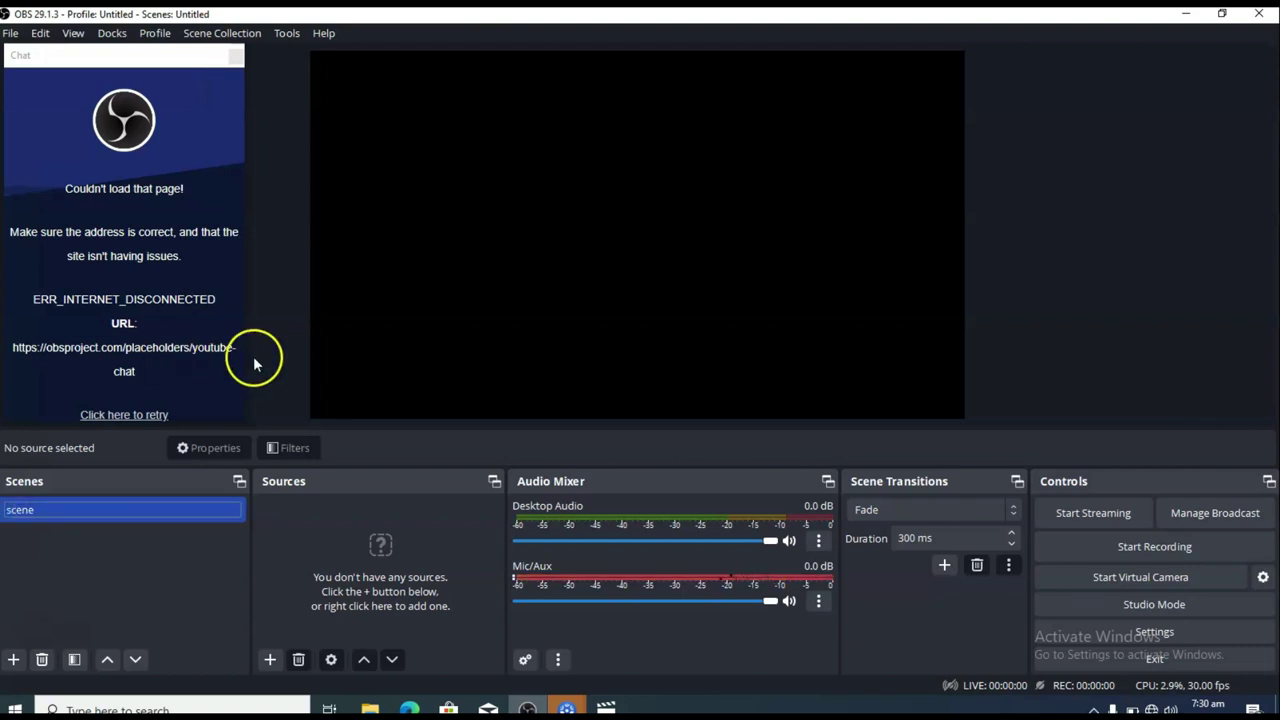
pyautogui.click(293, 549)
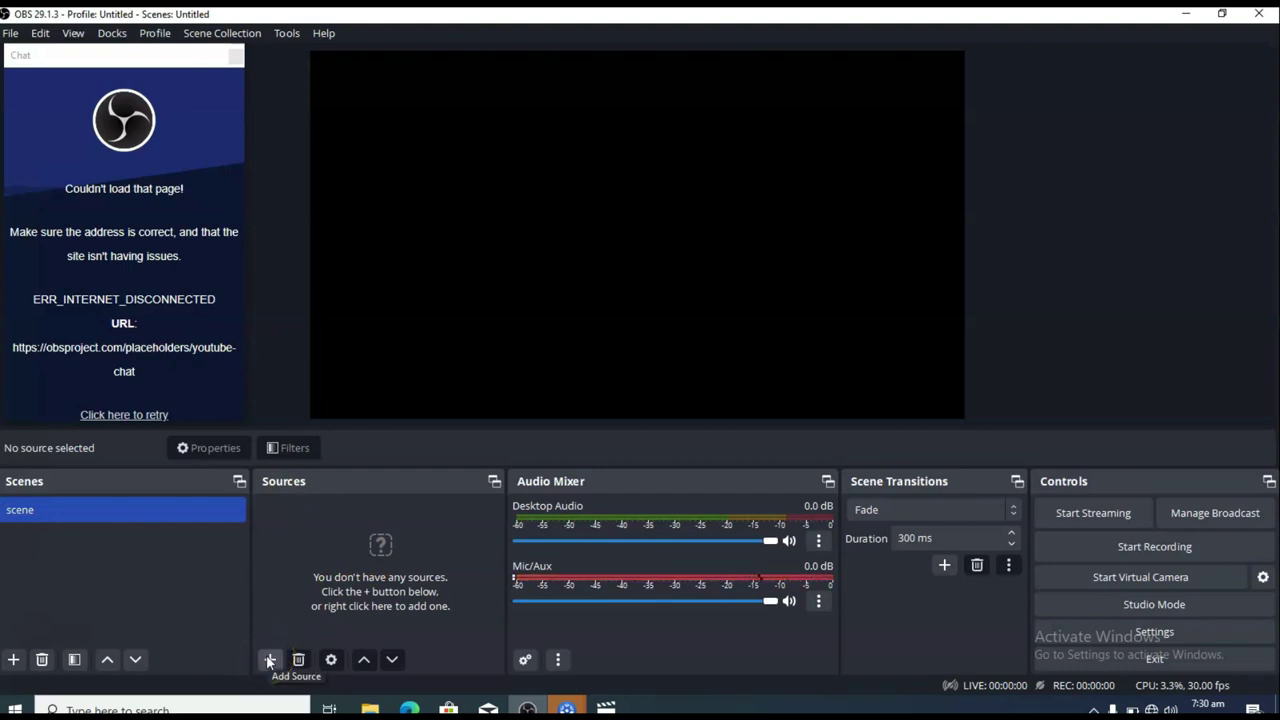
# Add a new Media Source named "Endling" to the scene
pyautogui.click(269, 660)
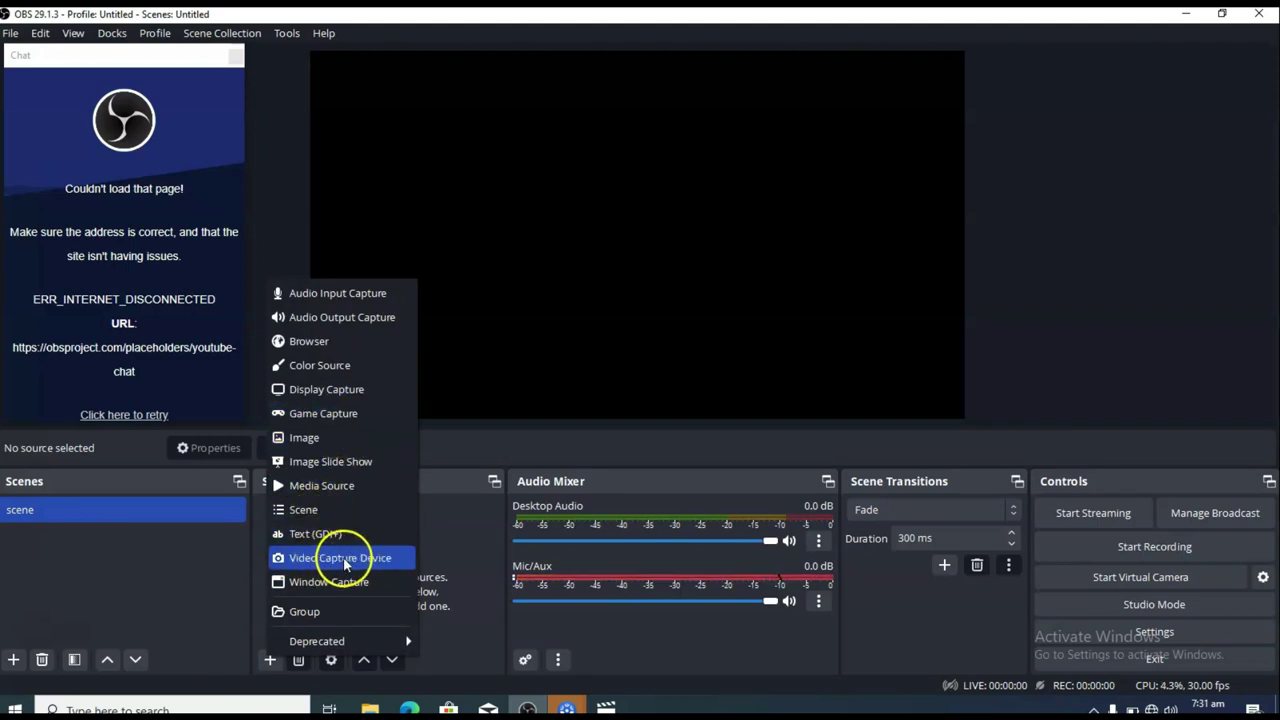
pyautogui.click(313, 490)
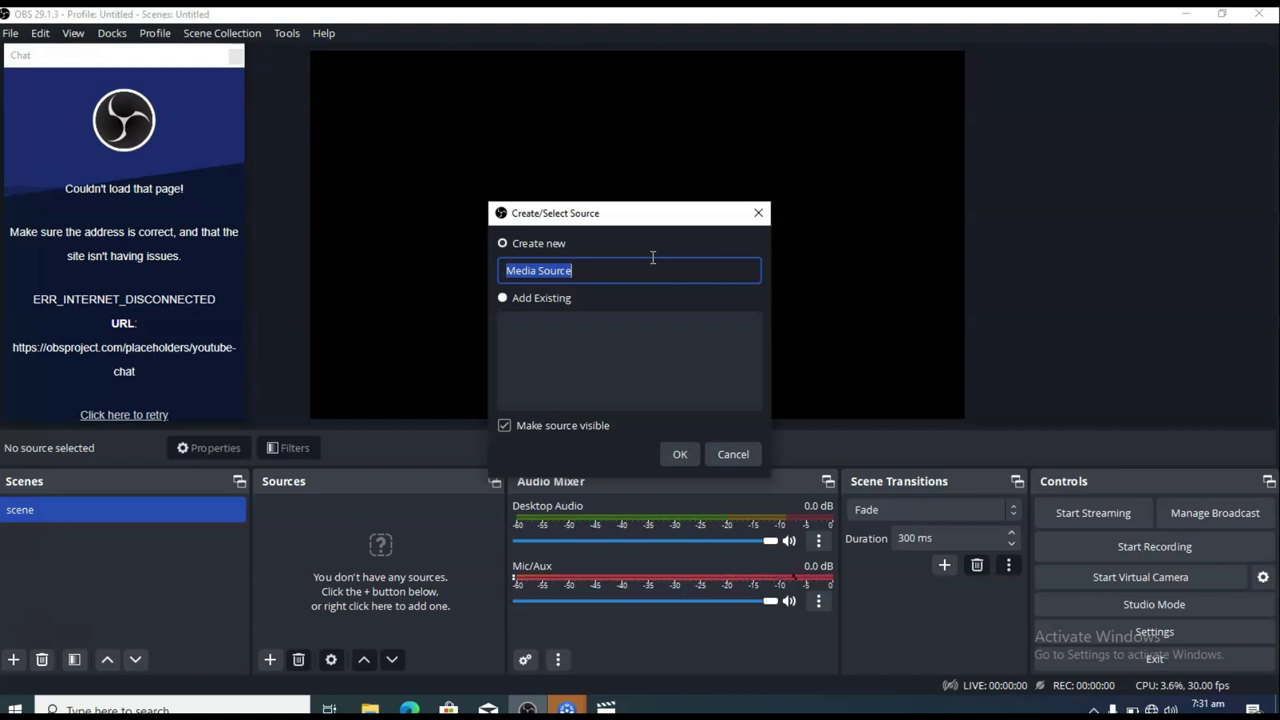
pyautogui.write('F')
pyautogui.press('BackSpace')
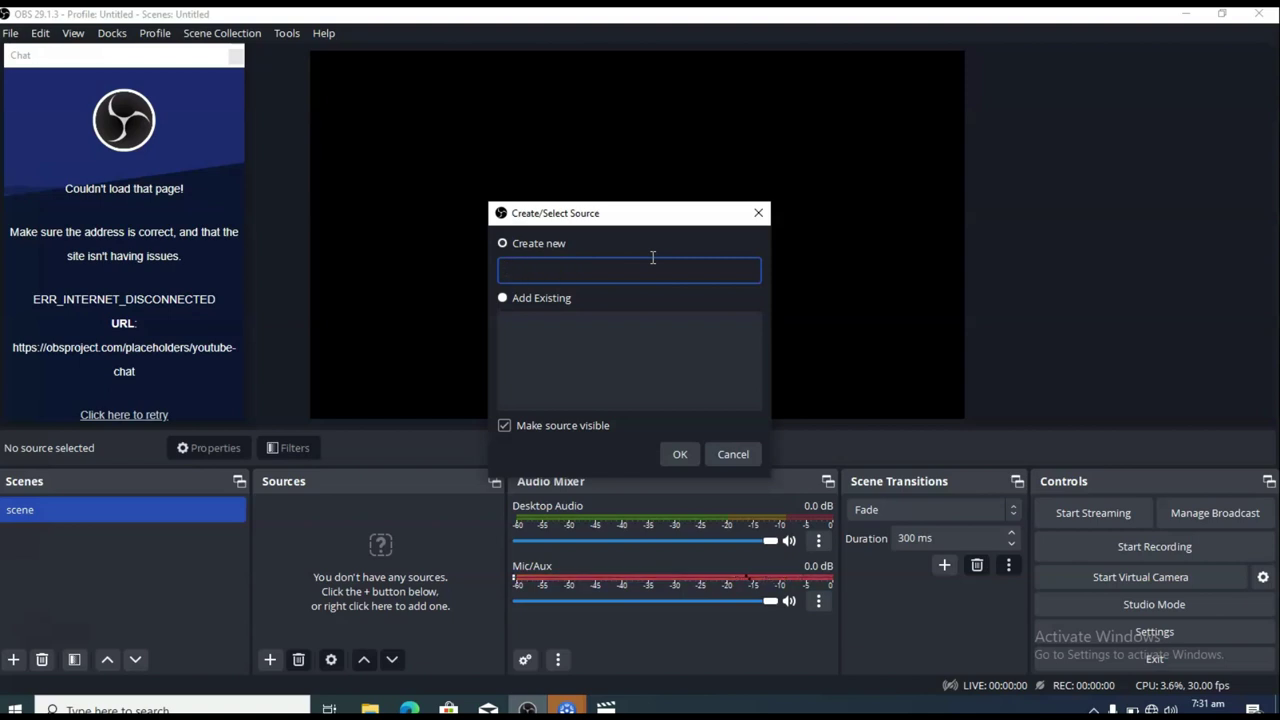
pyautogui.write('Endlin')
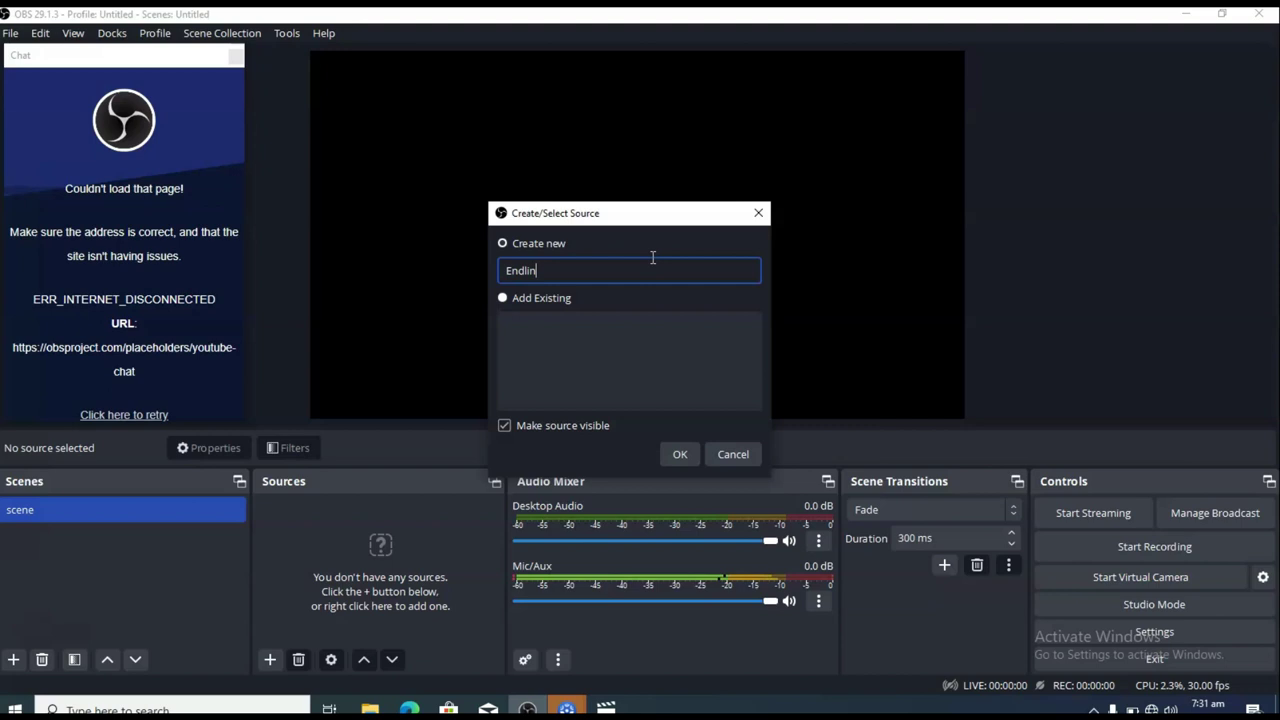
pyautogui.write('g')
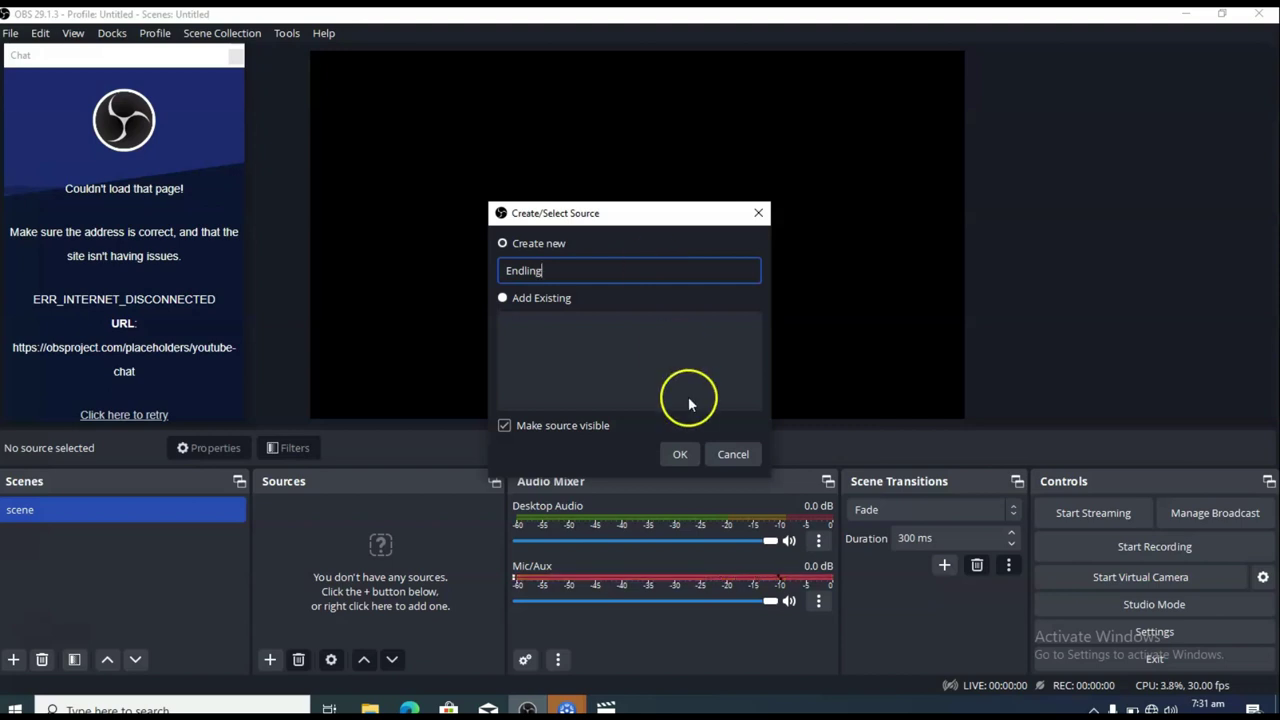
pyautogui.click(680, 454)
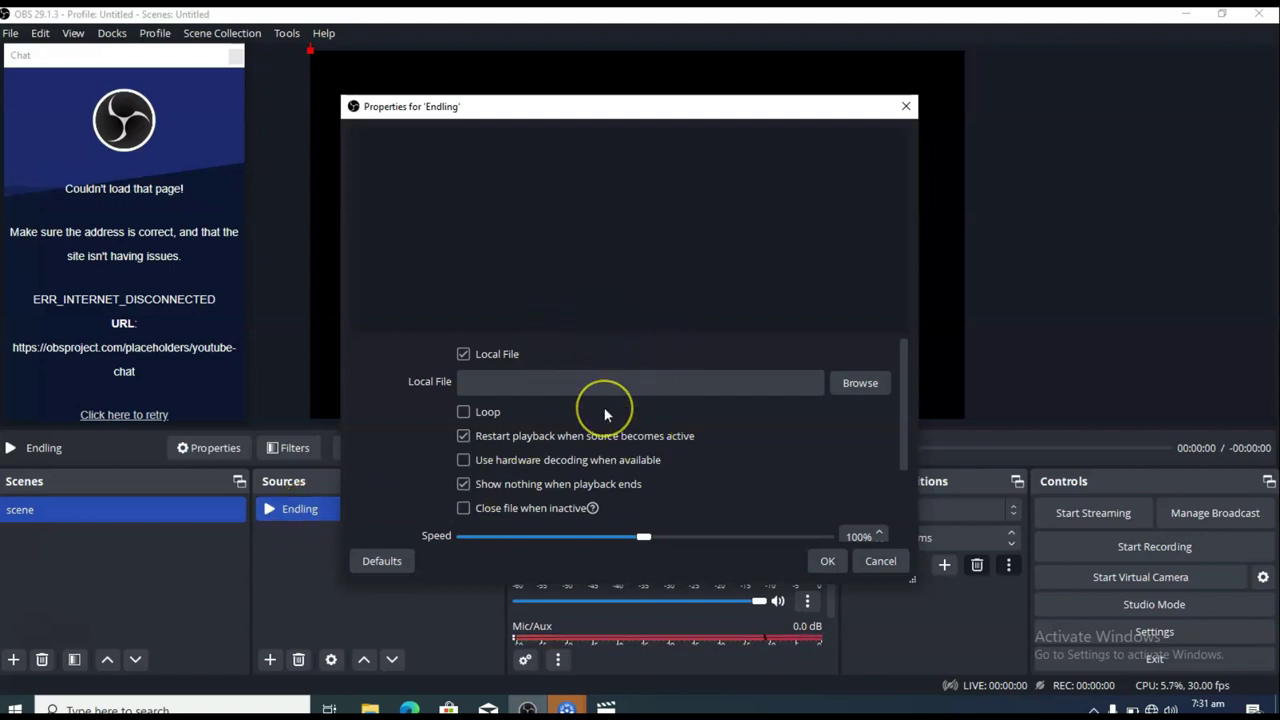
# Choose Endling_20230730092642.mp4 from the Endling folder on the Desktop as the media source's local file
pyautogui.click(858, 383)
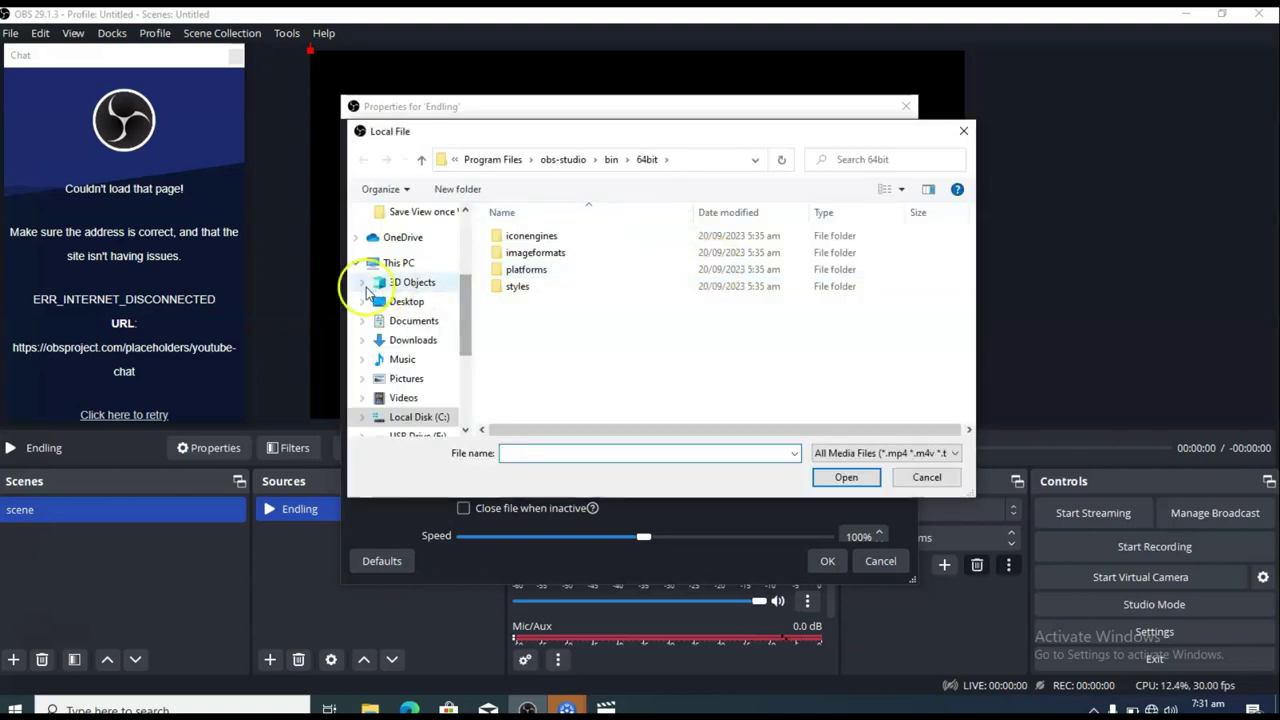
pyautogui.scroll(3, 390, 258)
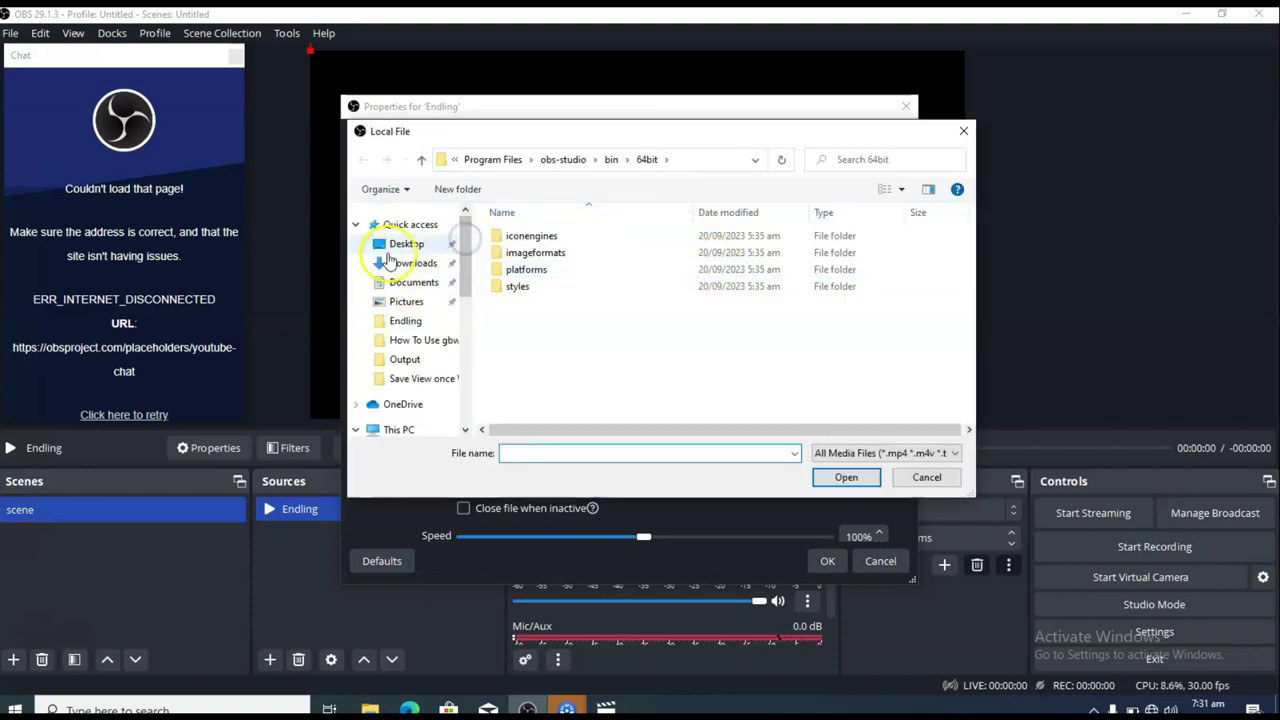
pyautogui.click(385, 248)
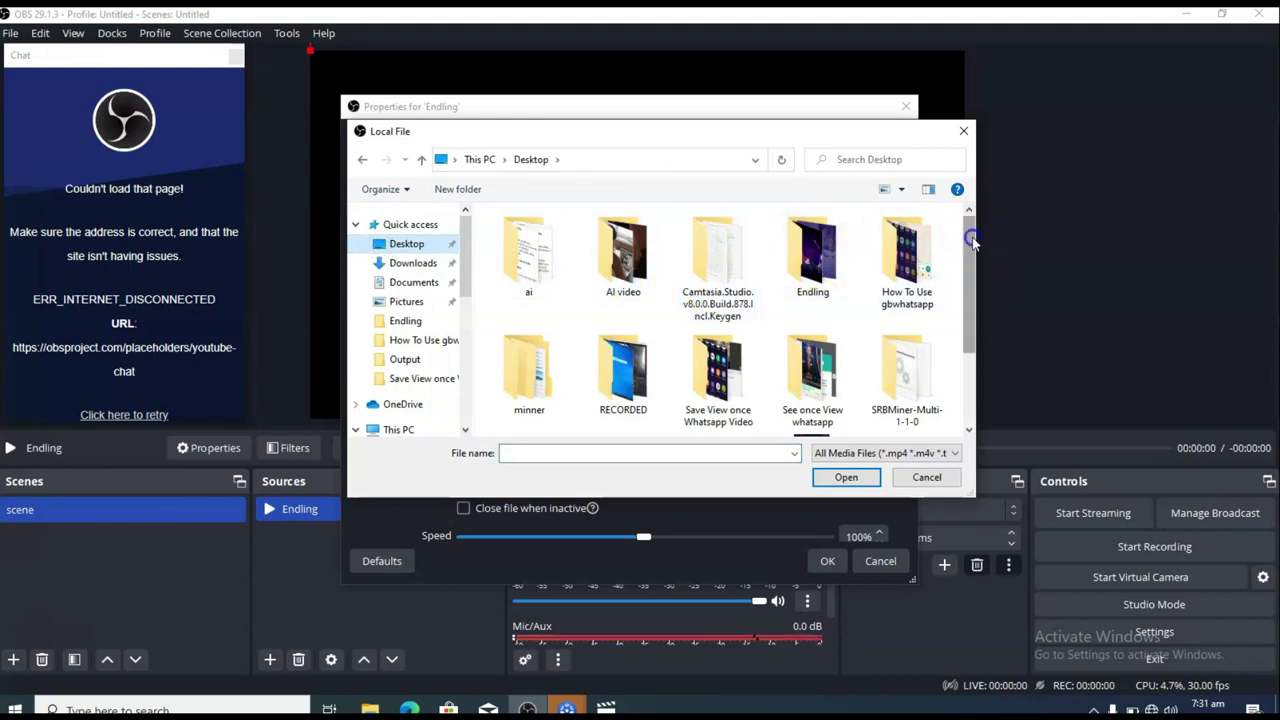
pyautogui.moveTo(968, 242); pyautogui.dragTo(954, 337)
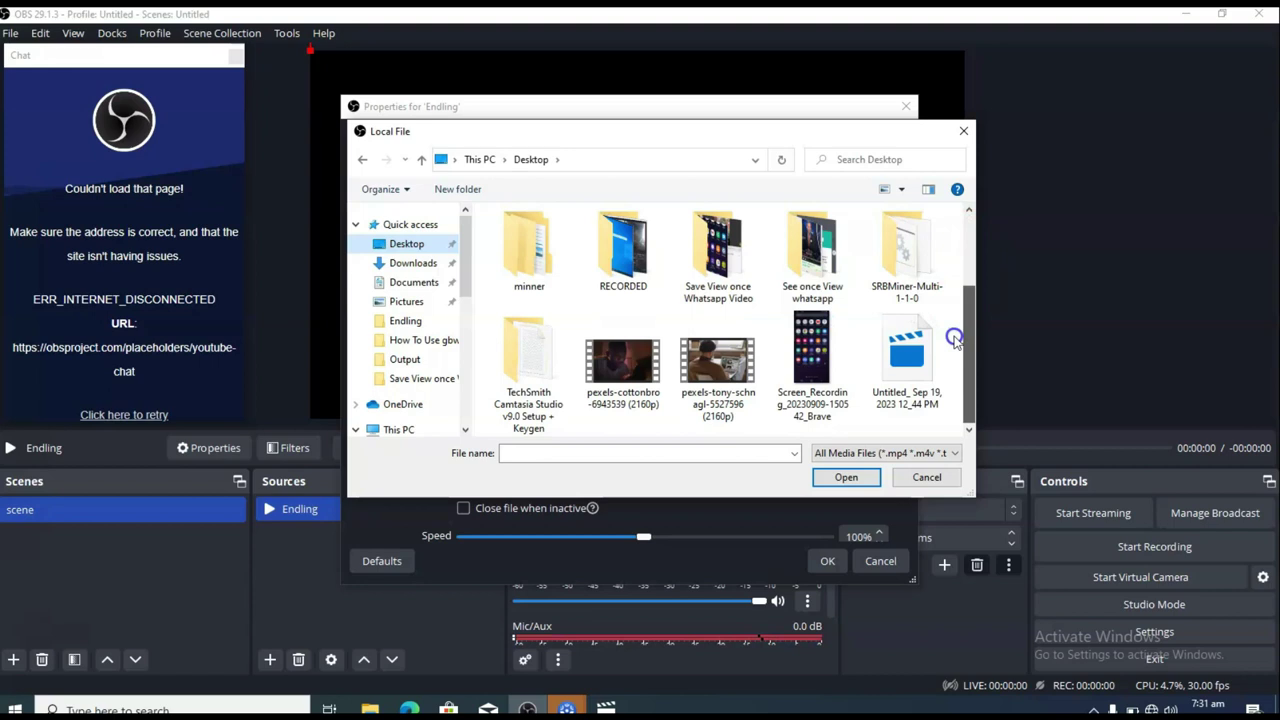
pyautogui.click(967, 265)
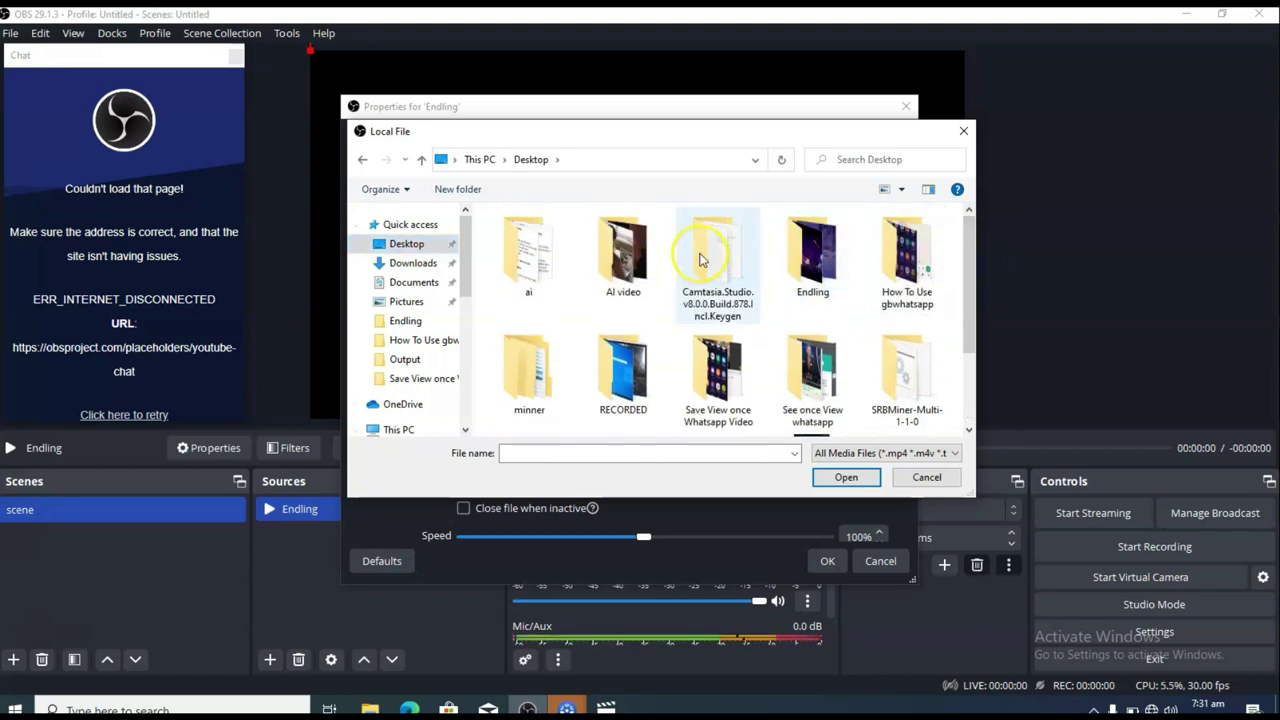
pyautogui.doubleClick(810, 250)
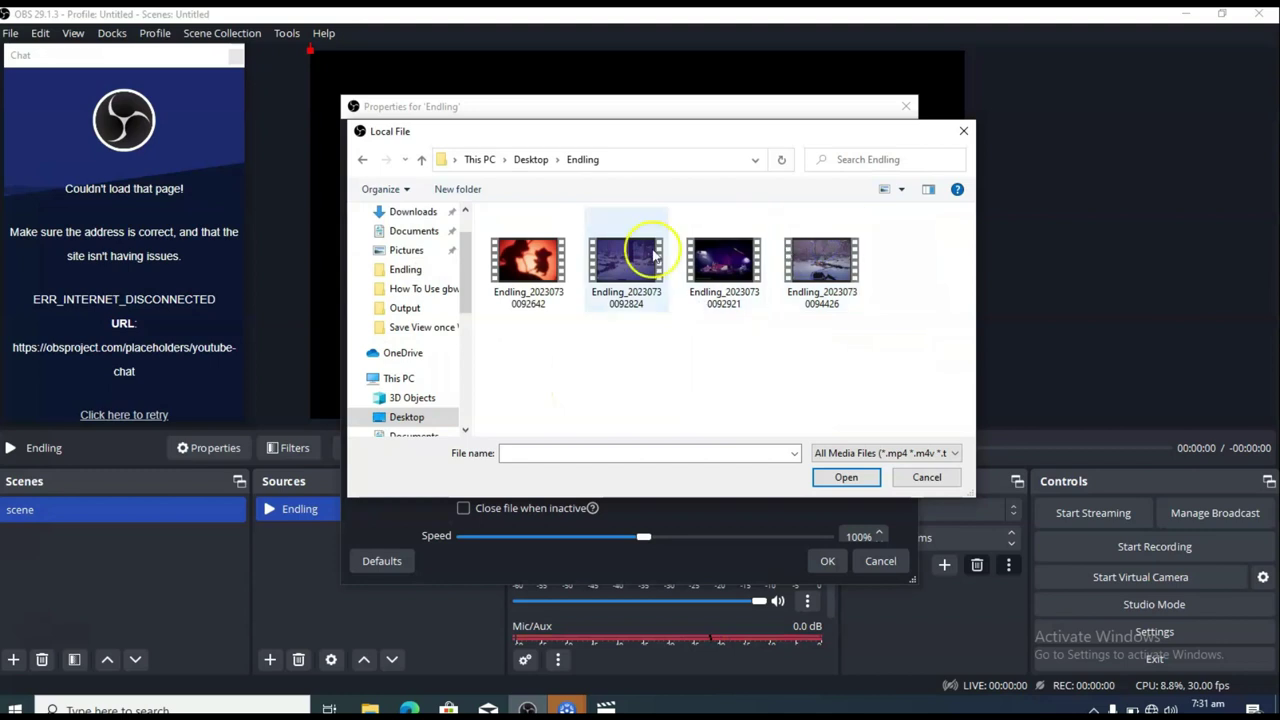
pyautogui.doubleClick(528, 262)
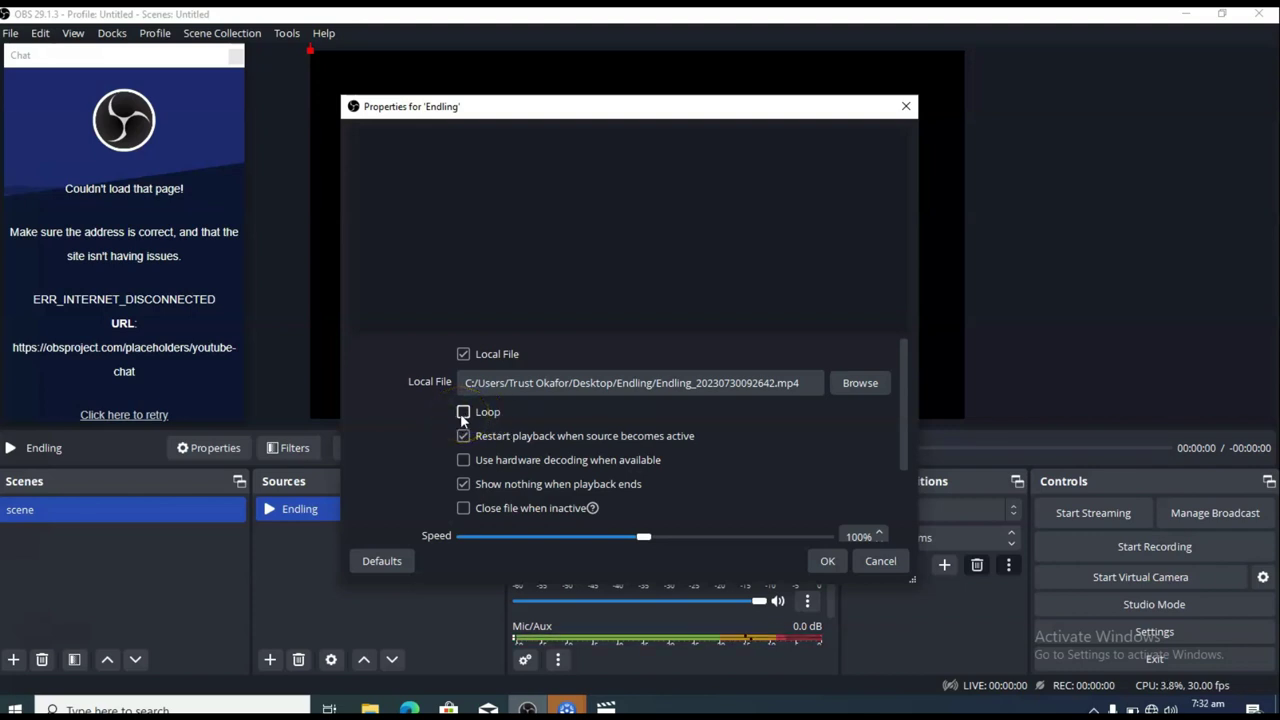
pyautogui.click(370, 704)
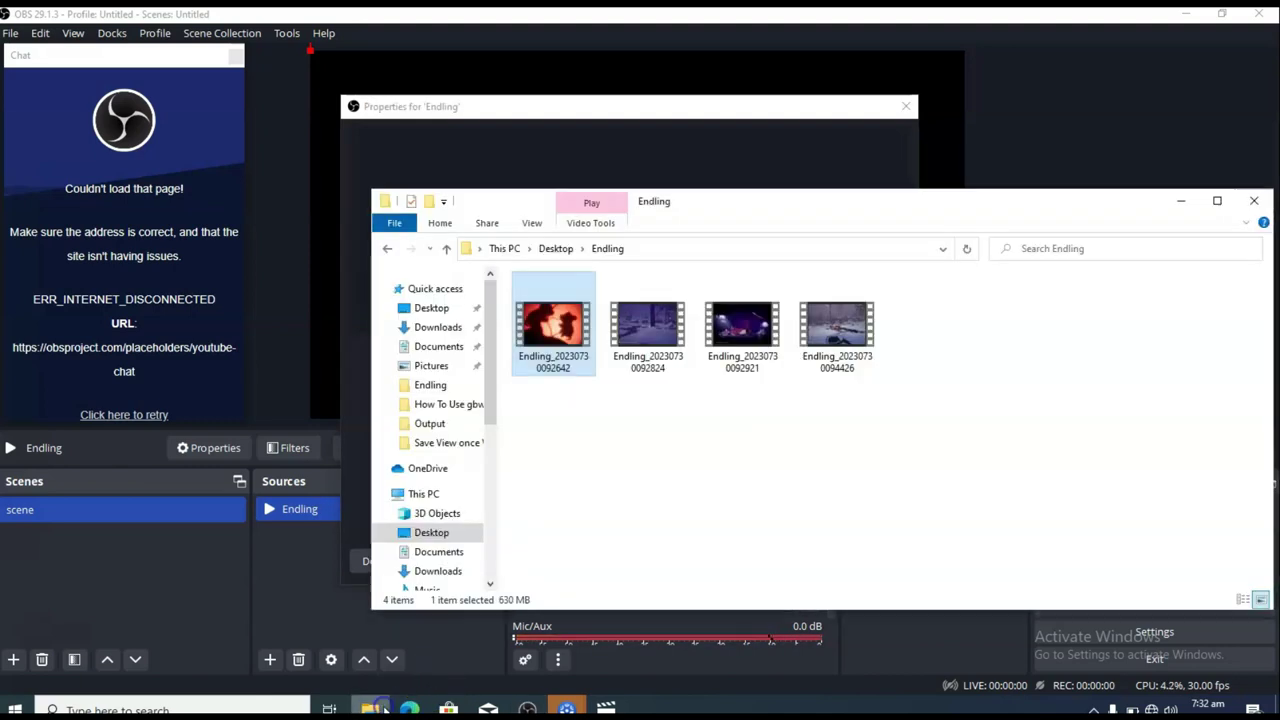
pyautogui.rightClick(559, 357)
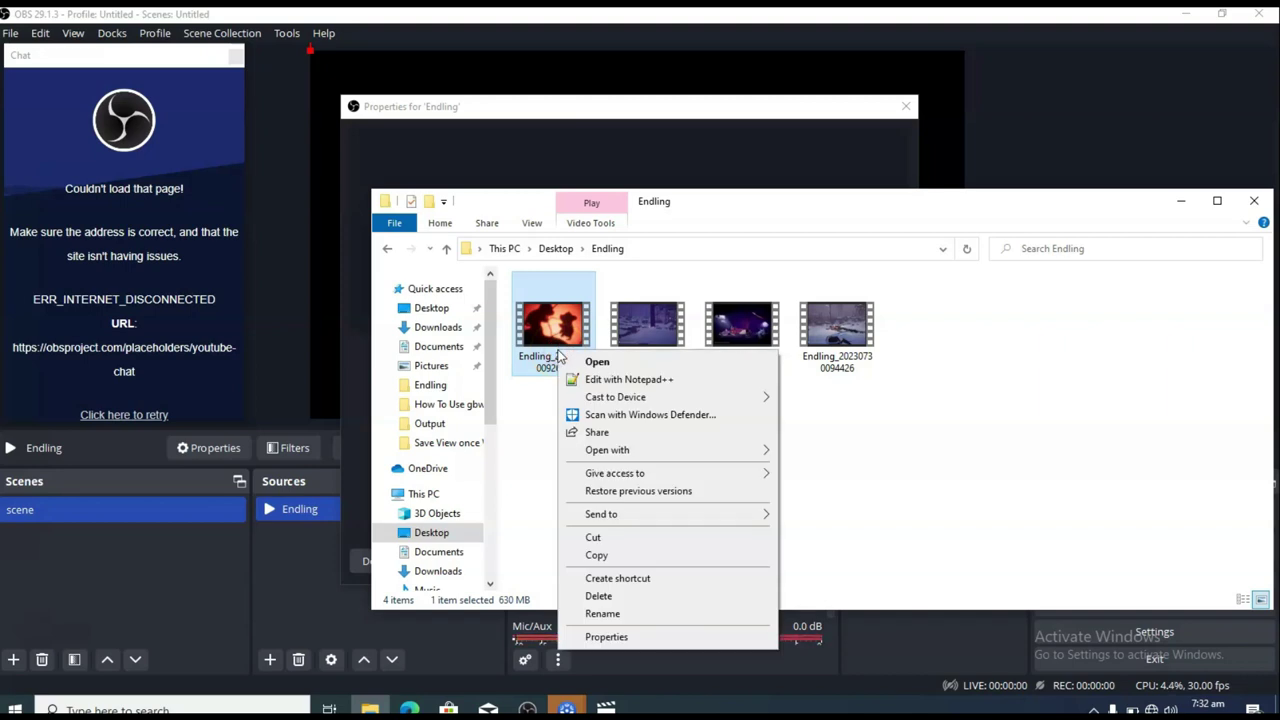
pyautogui.click(607, 637)
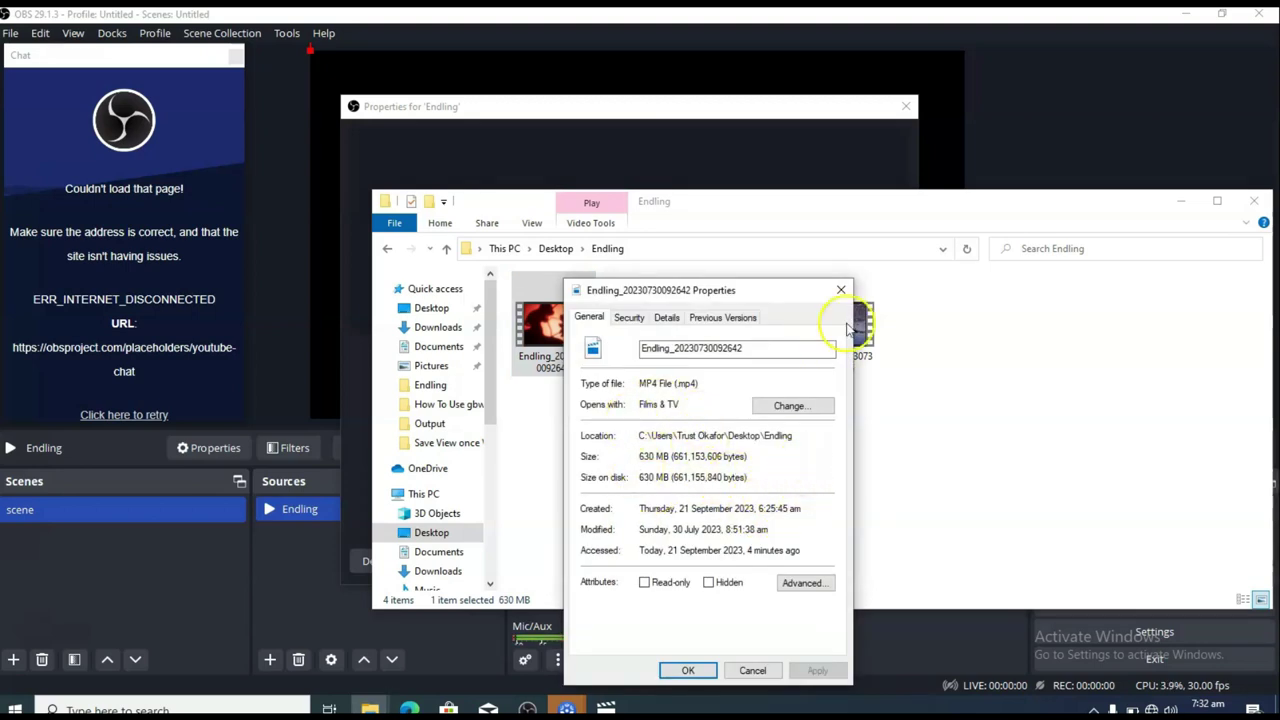
pyautogui.click(841, 290)
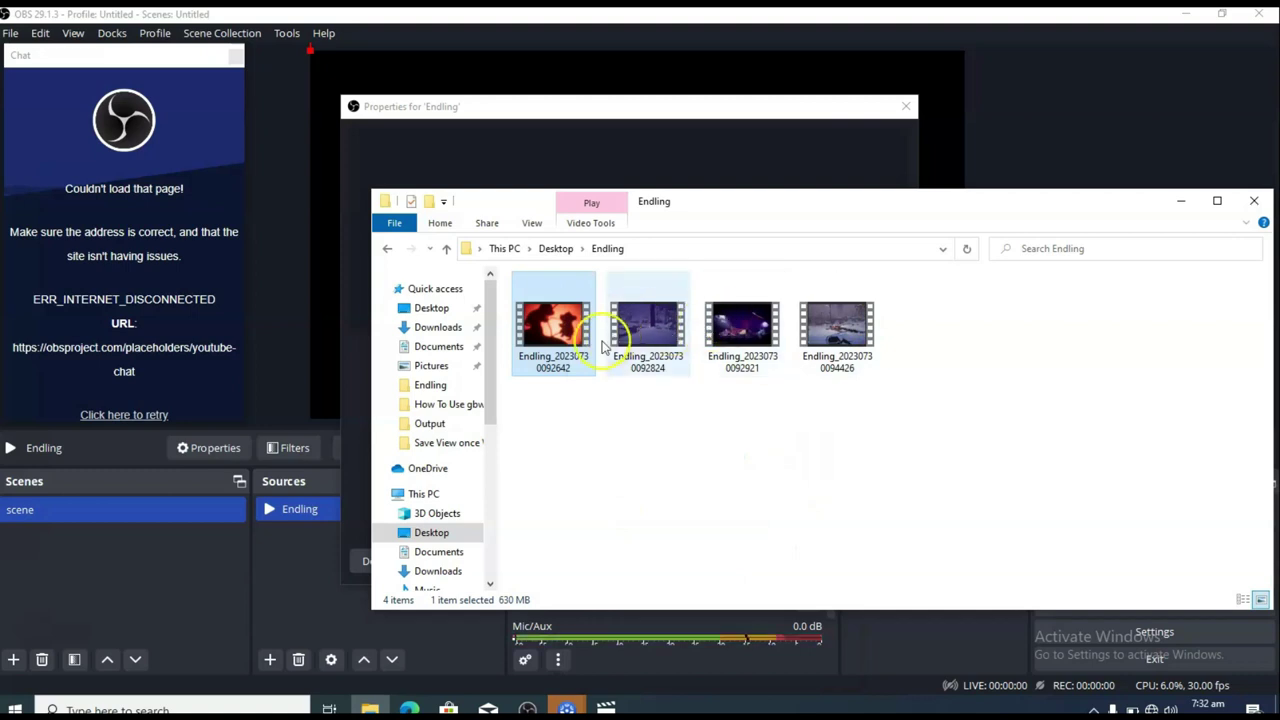
pyautogui.doubleClick(553, 336)
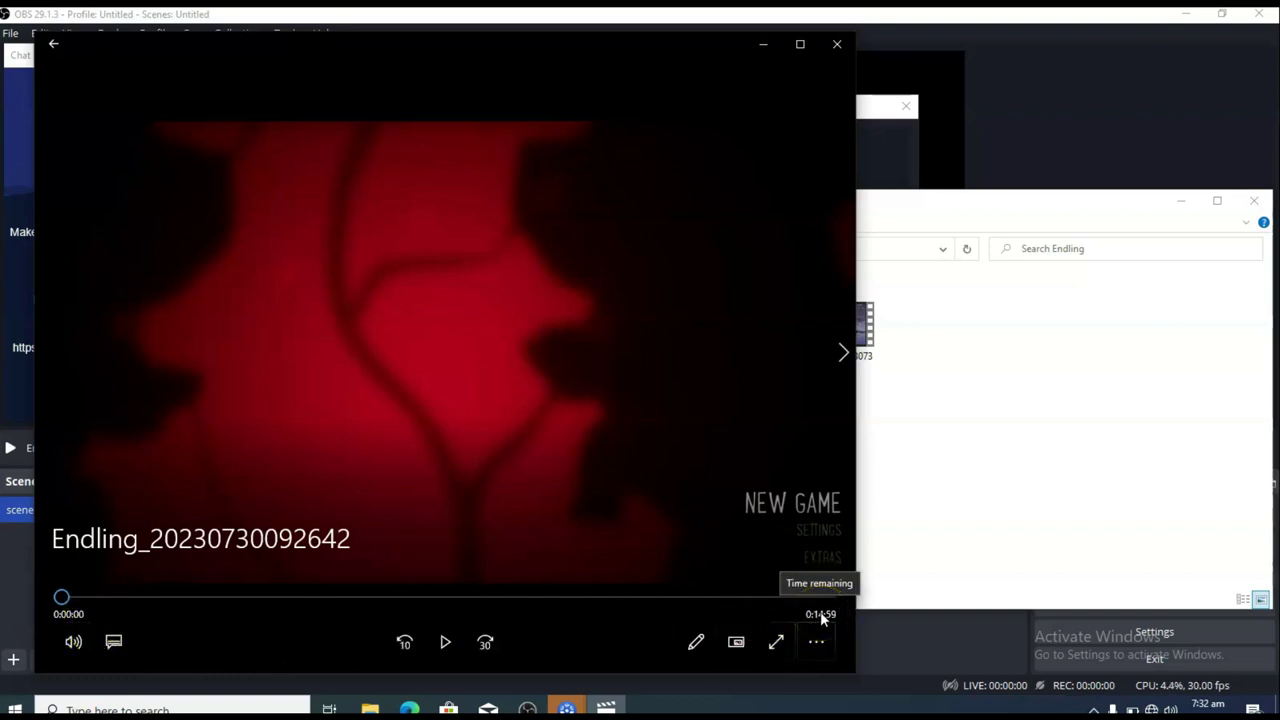
pyautogui.click(838, 43)
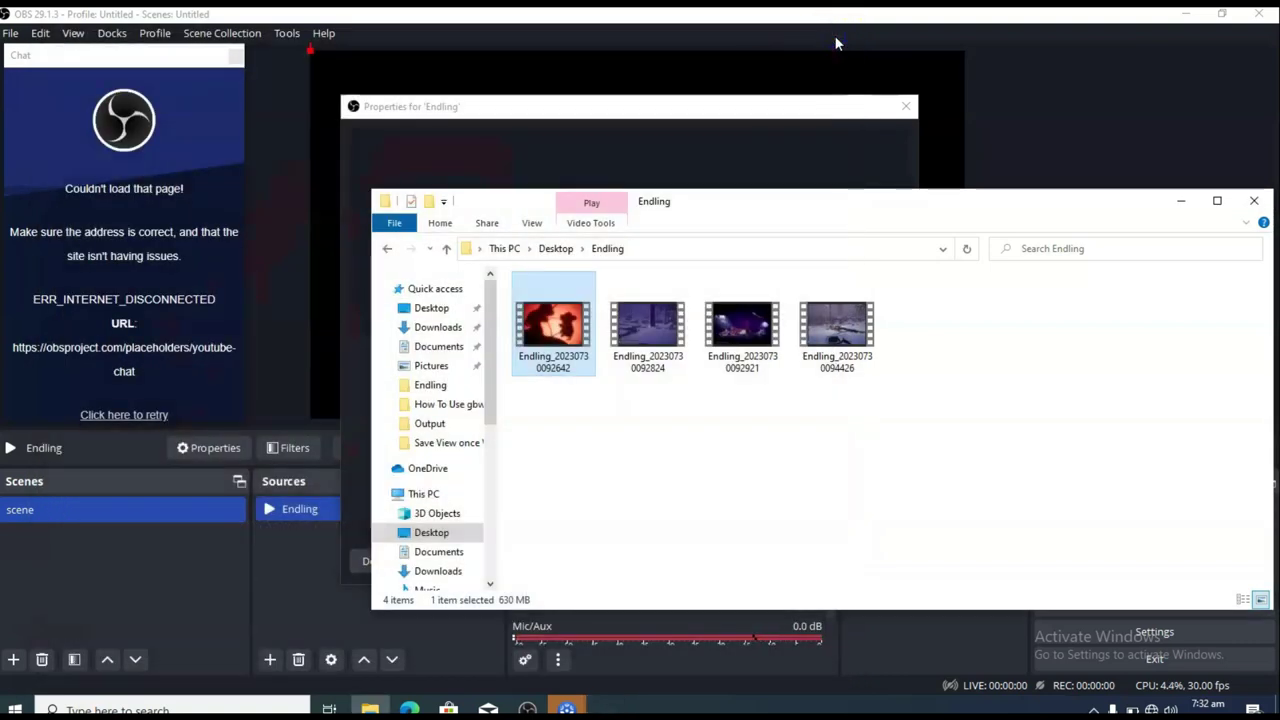
pyautogui.click(735, 105)
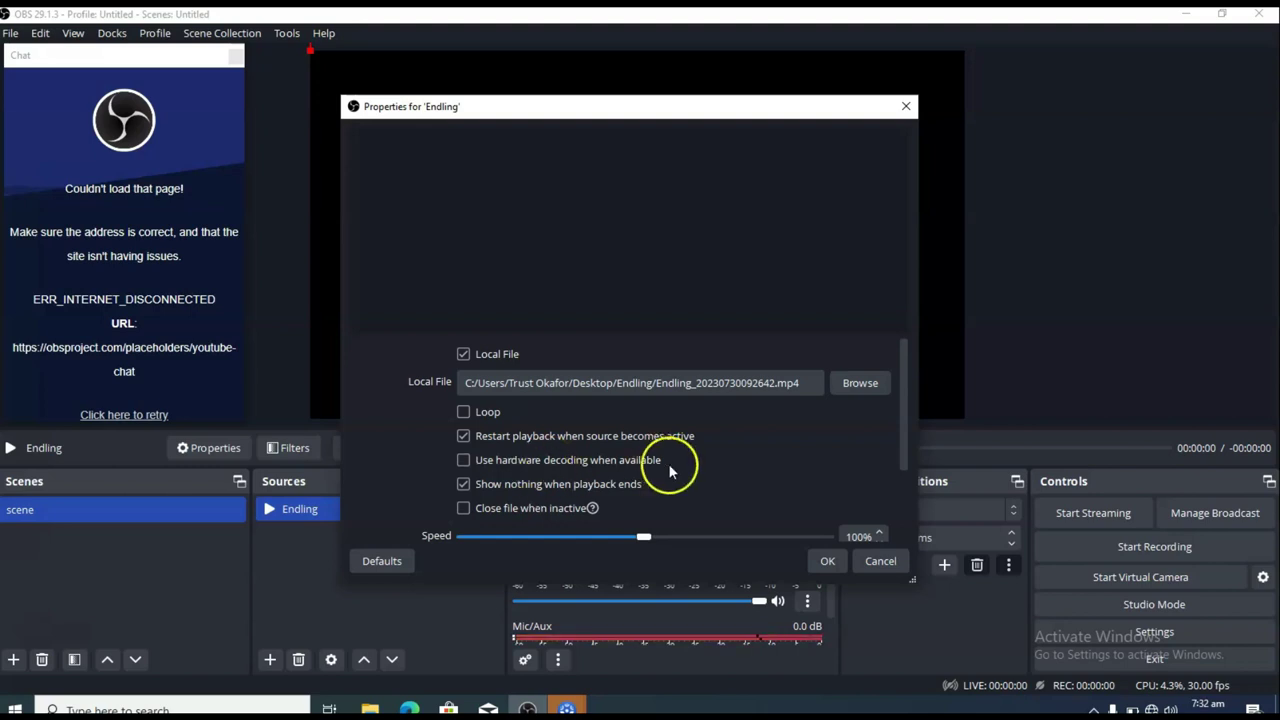
# Review the Endling source's playback and YUV Color Range options, and accept its properties with Loop off and YUV Color Range on Auto
pyautogui.moveTo(906, 404); pyautogui.dragTo(897, 336)
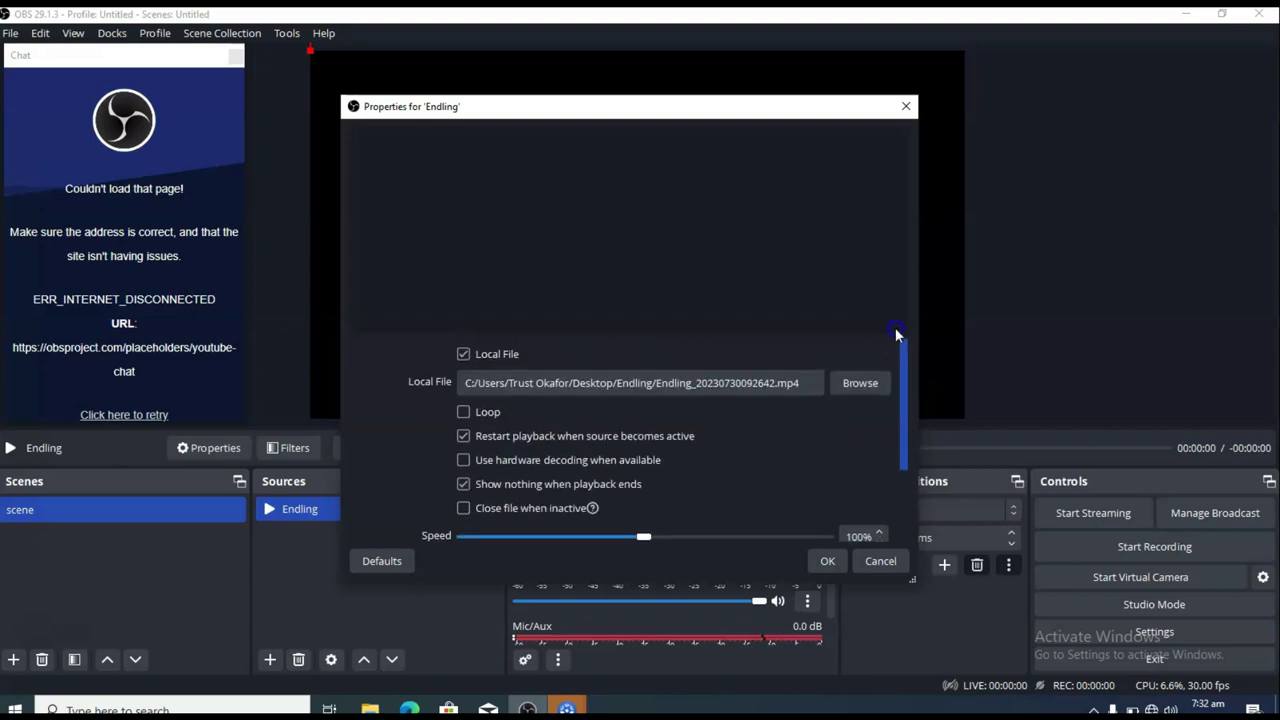
pyautogui.moveTo(895, 398); pyautogui.dragTo(893, 465)
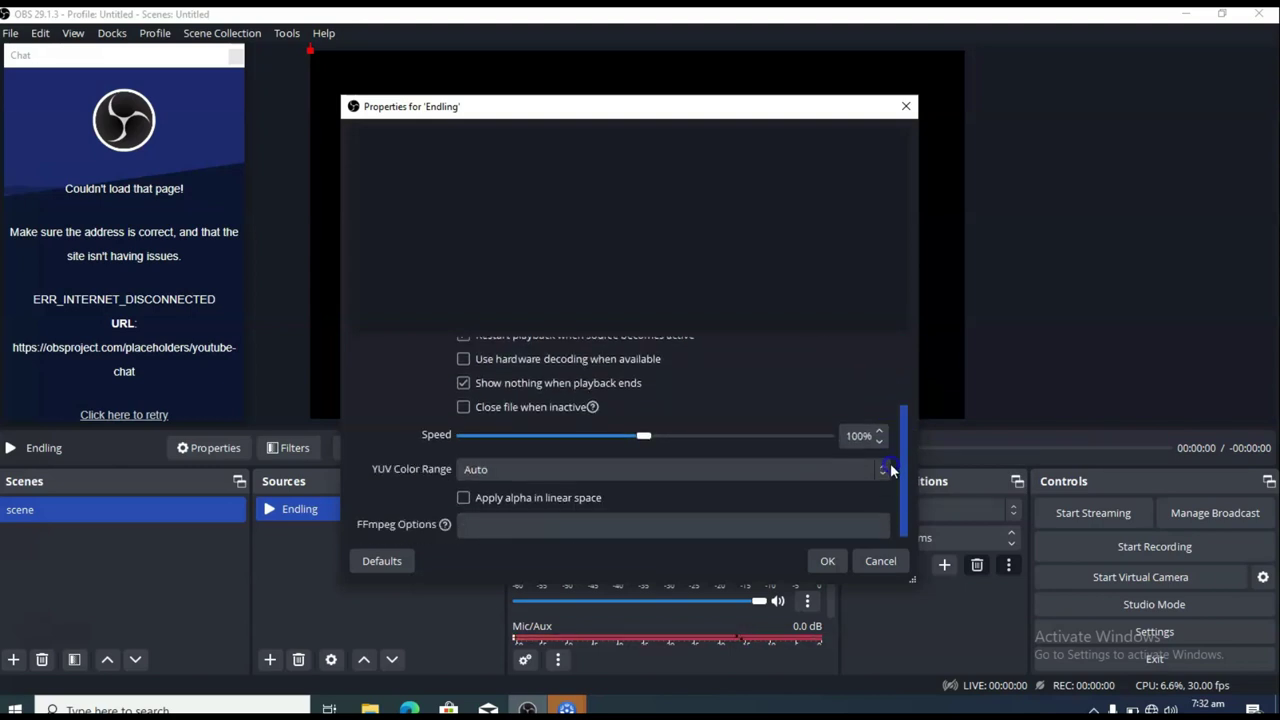
pyautogui.click(865, 471)
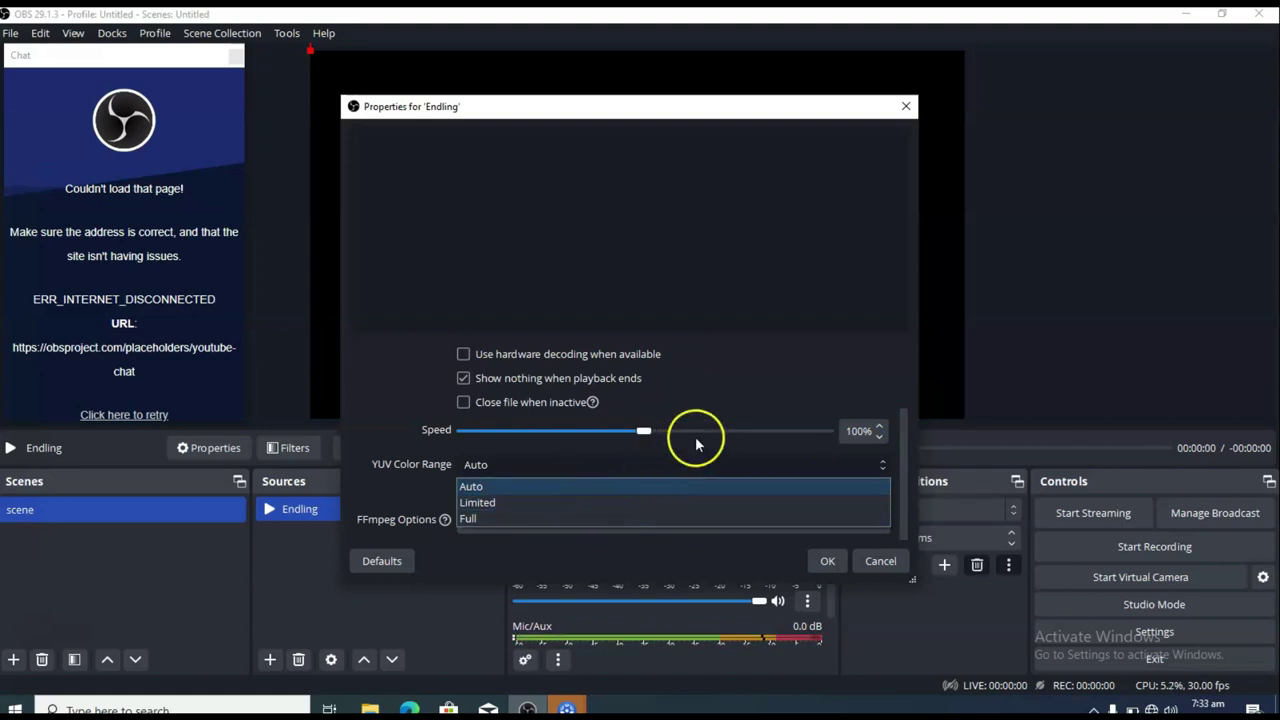
pyautogui.click(781, 384)
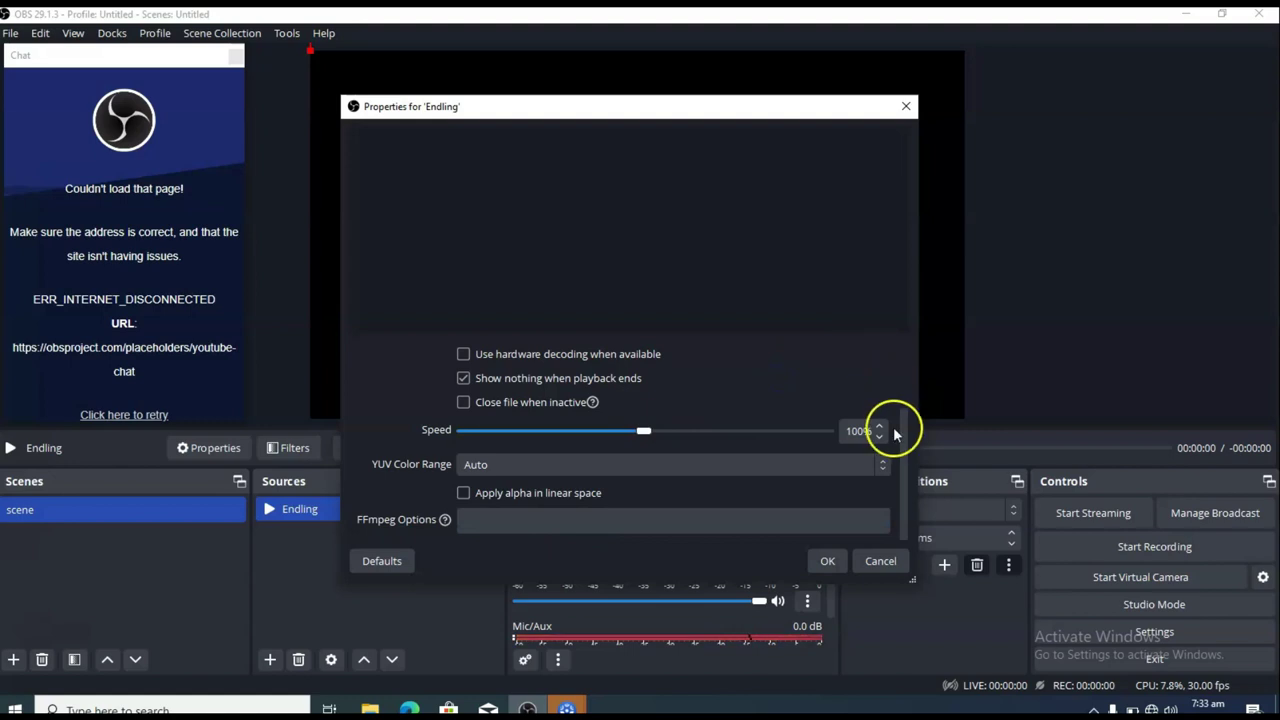
pyautogui.moveTo(905, 431); pyautogui.dragTo(905, 354)
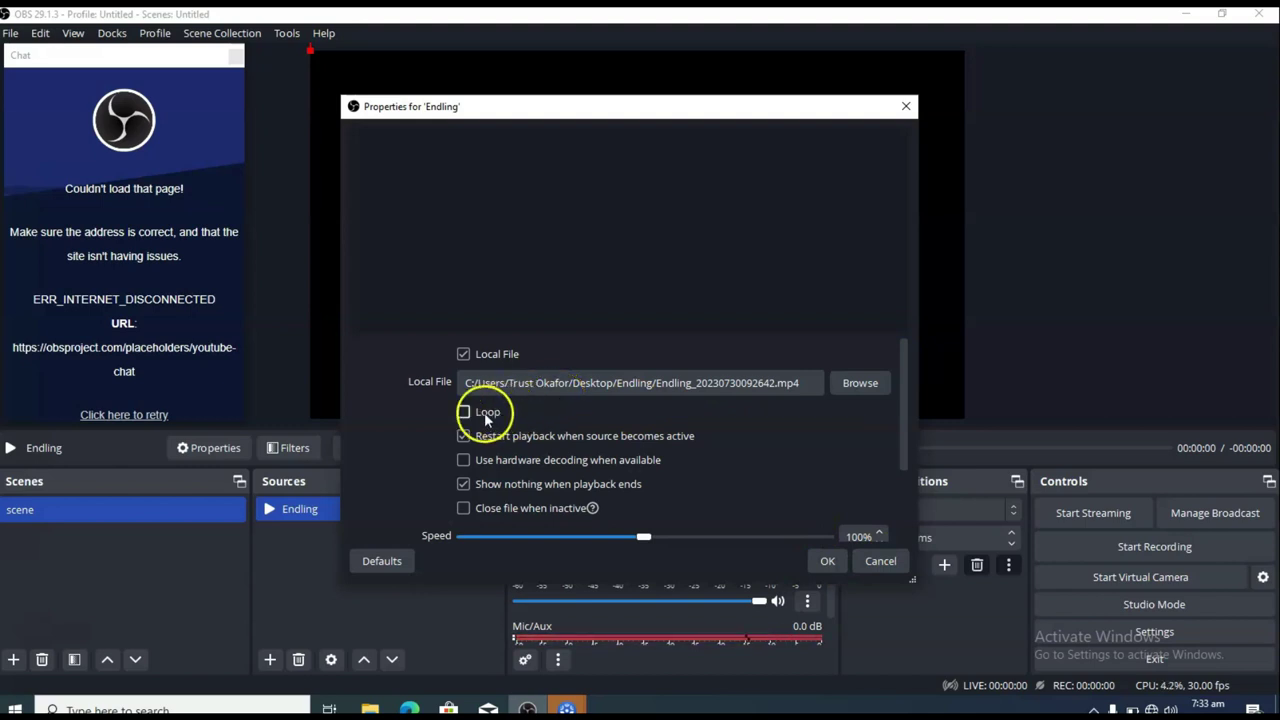
pyautogui.click(826, 563)
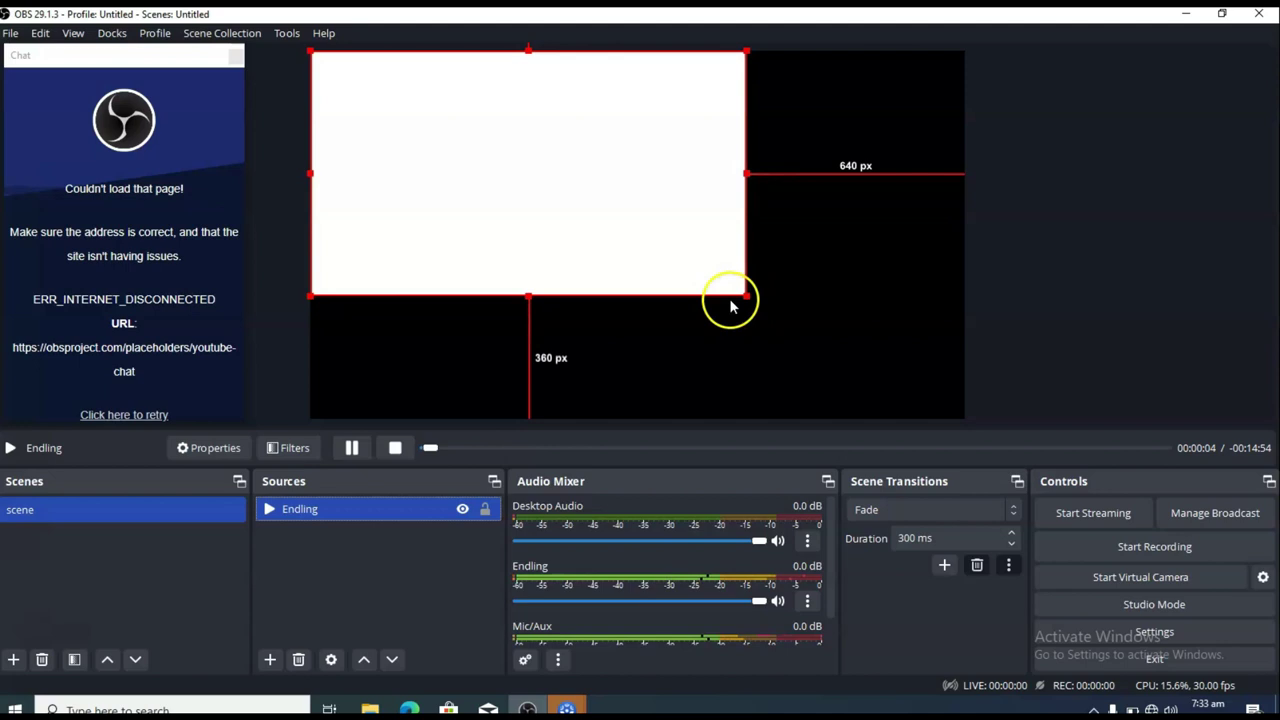
# Pause and rewind the Endling video, and scale it up to fill the whole preview canvas
pyautogui.click(356, 449)
pyautogui.moveTo(429, 449); pyautogui.dragTo(399, 459)
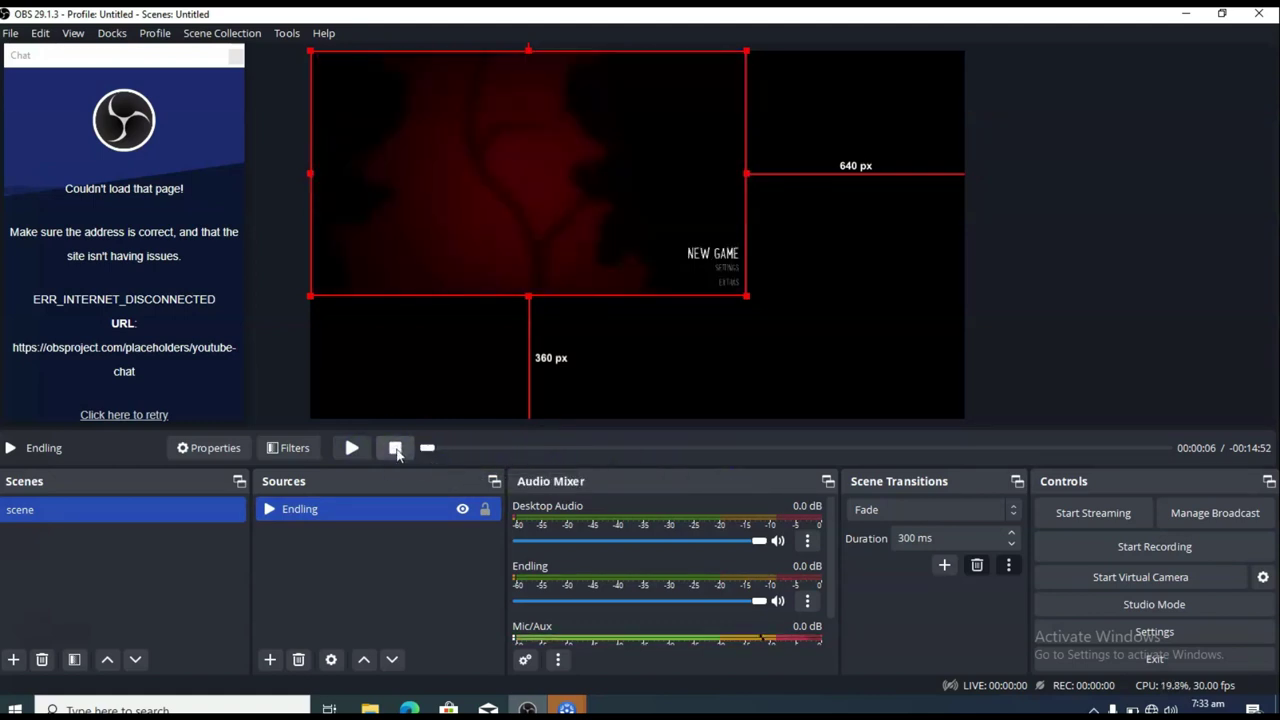
pyautogui.click(351, 448)
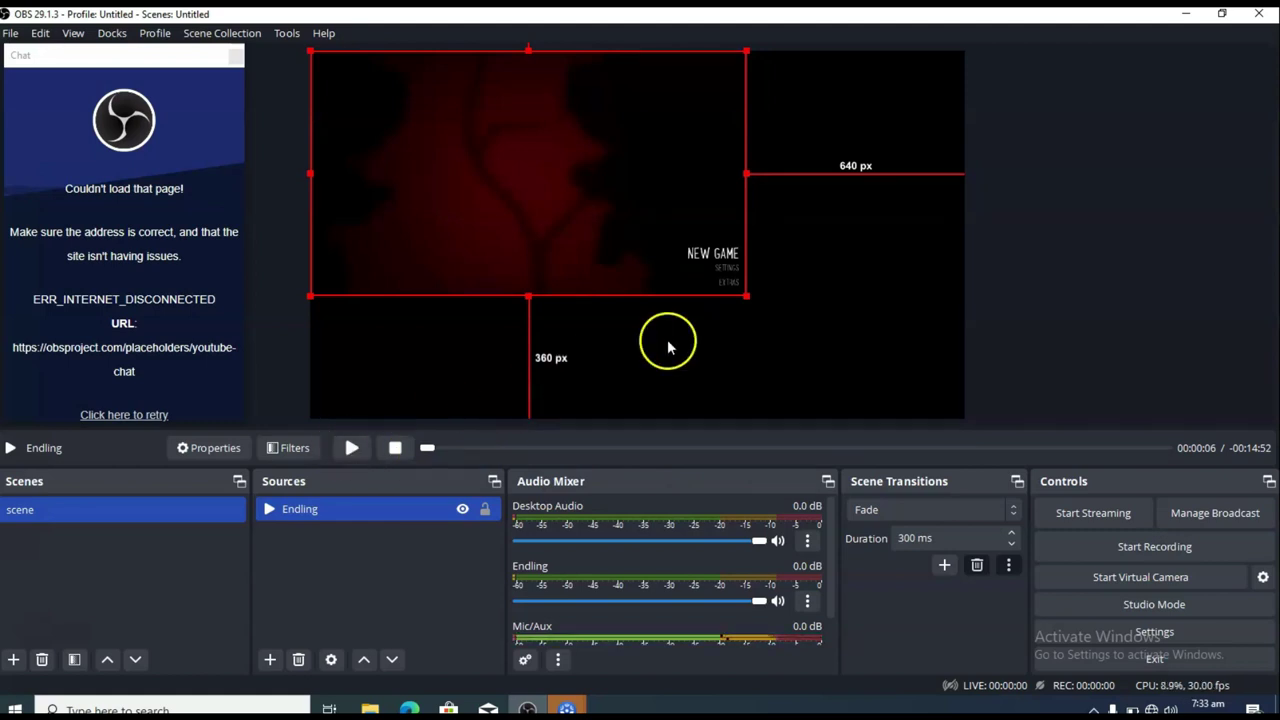
pyautogui.moveTo(745, 296); pyautogui.dragTo(963, 418)
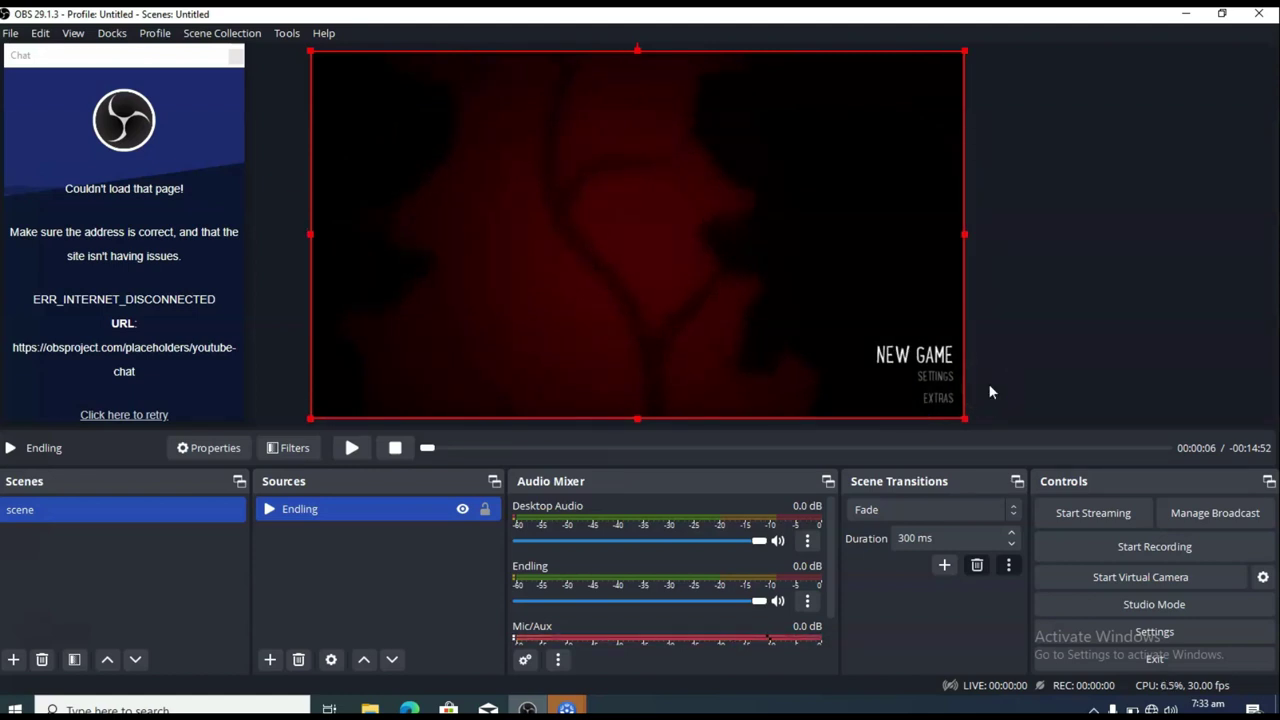
# Play the Endling video briefly to preview it, and pause and rewind it to the beginning
pyautogui.click(352, 449)
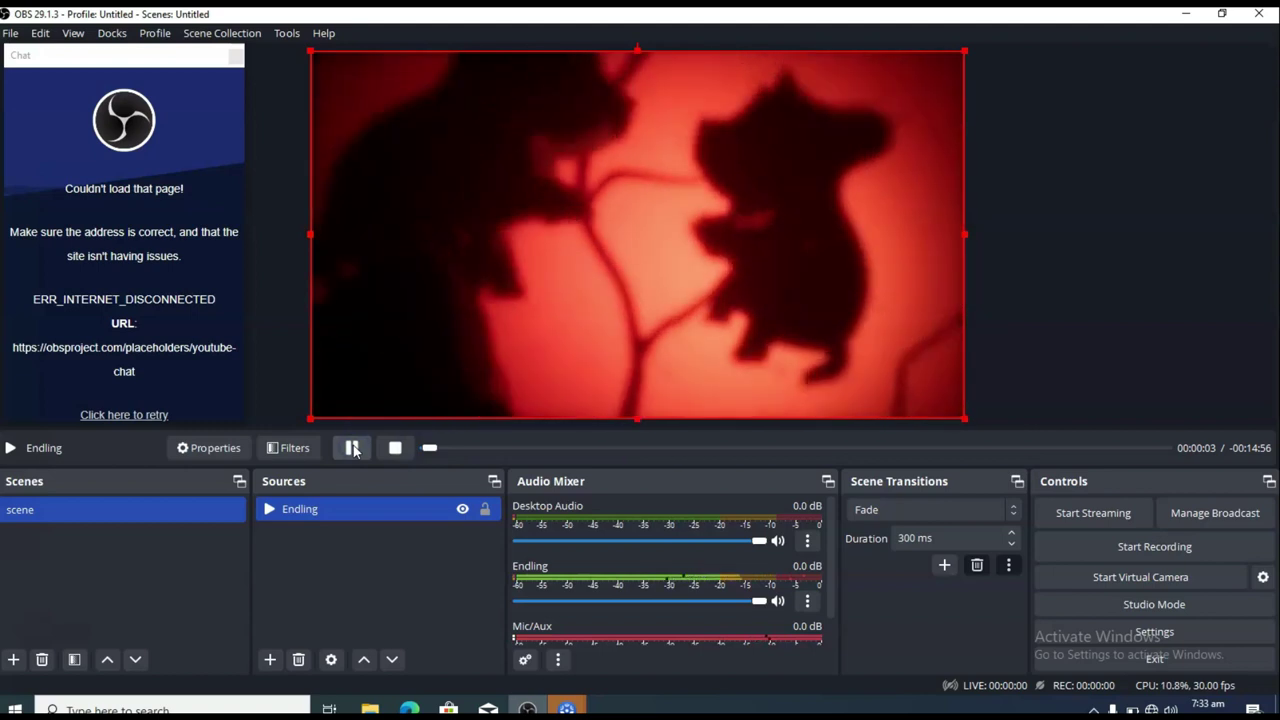
pyautogui.click(352, 449)
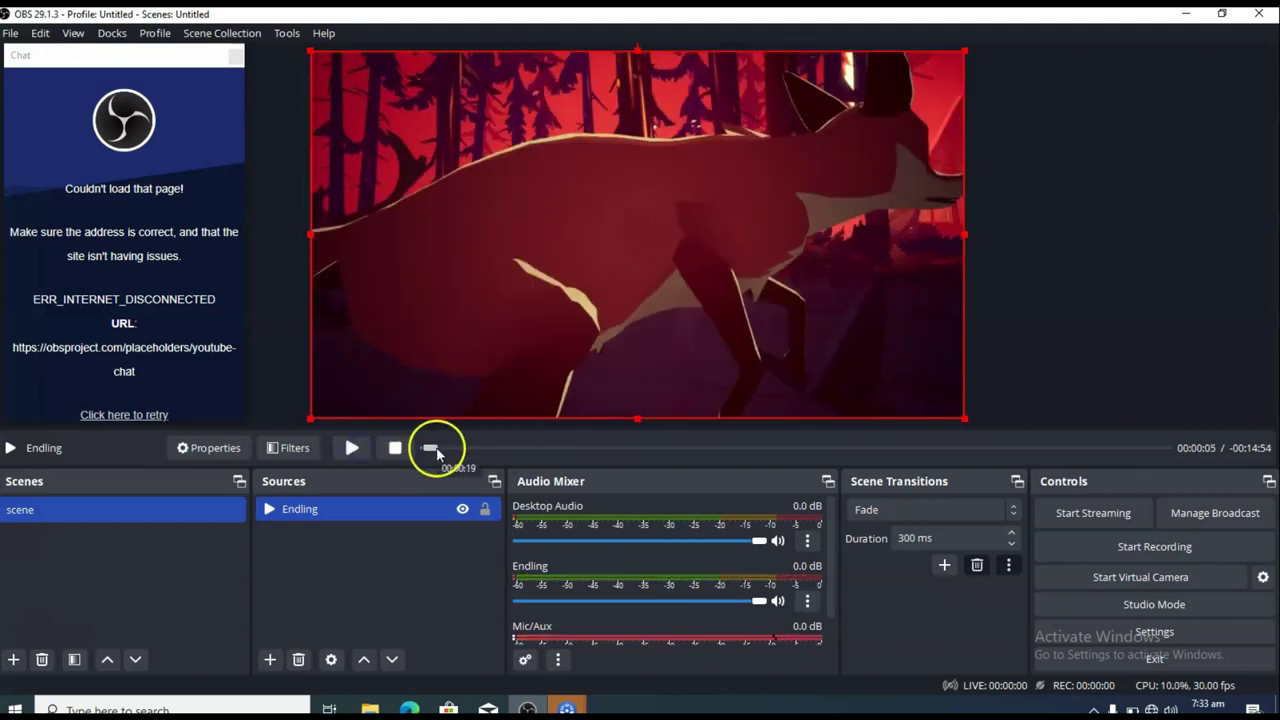
pyautogui.moveTo(429, 449); pyautogui.dragTo(410, 456)
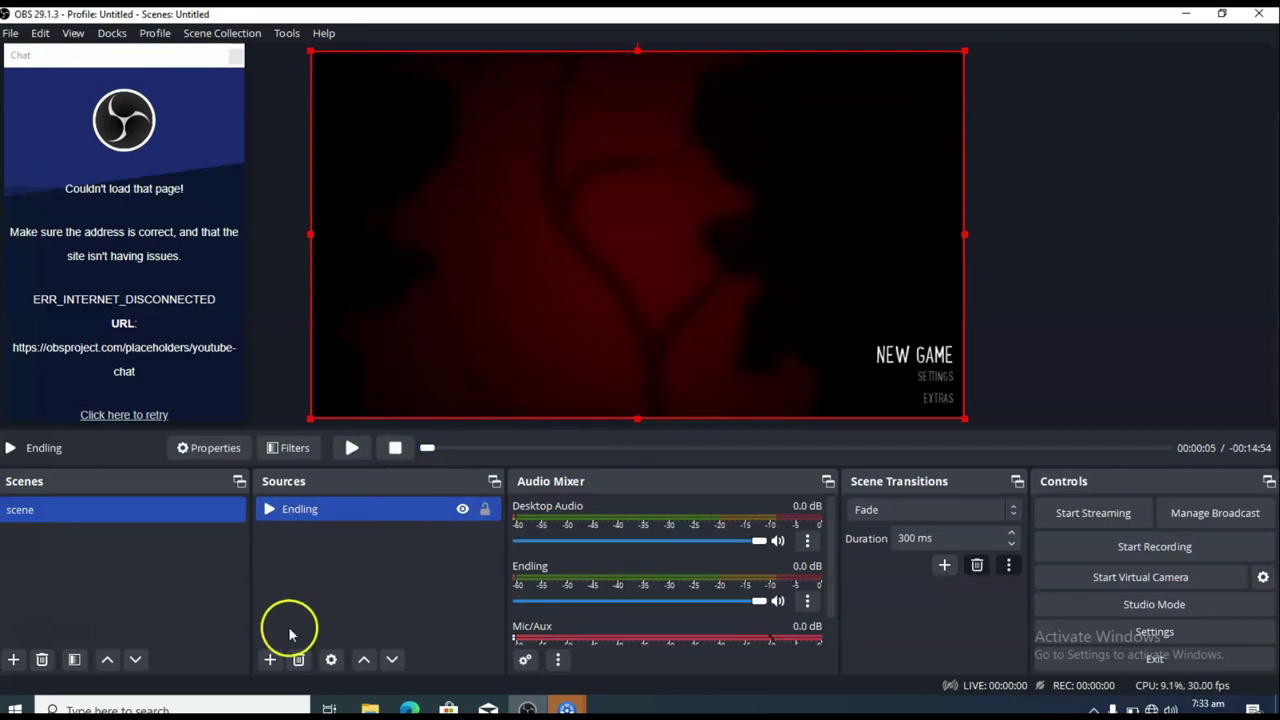
# Add a new Video Capture Device source to the scene using the Integrated Webcam
pyautogui.click(268, 660)
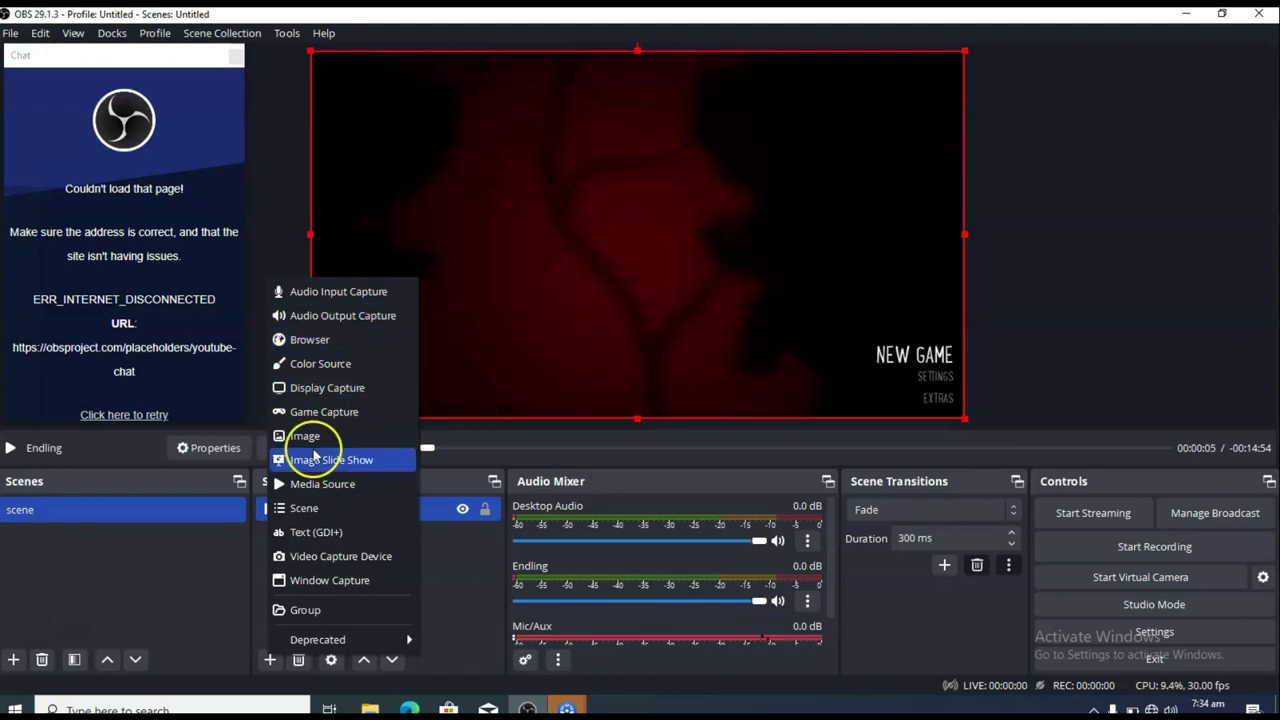
pyautogui.click(341, 557)
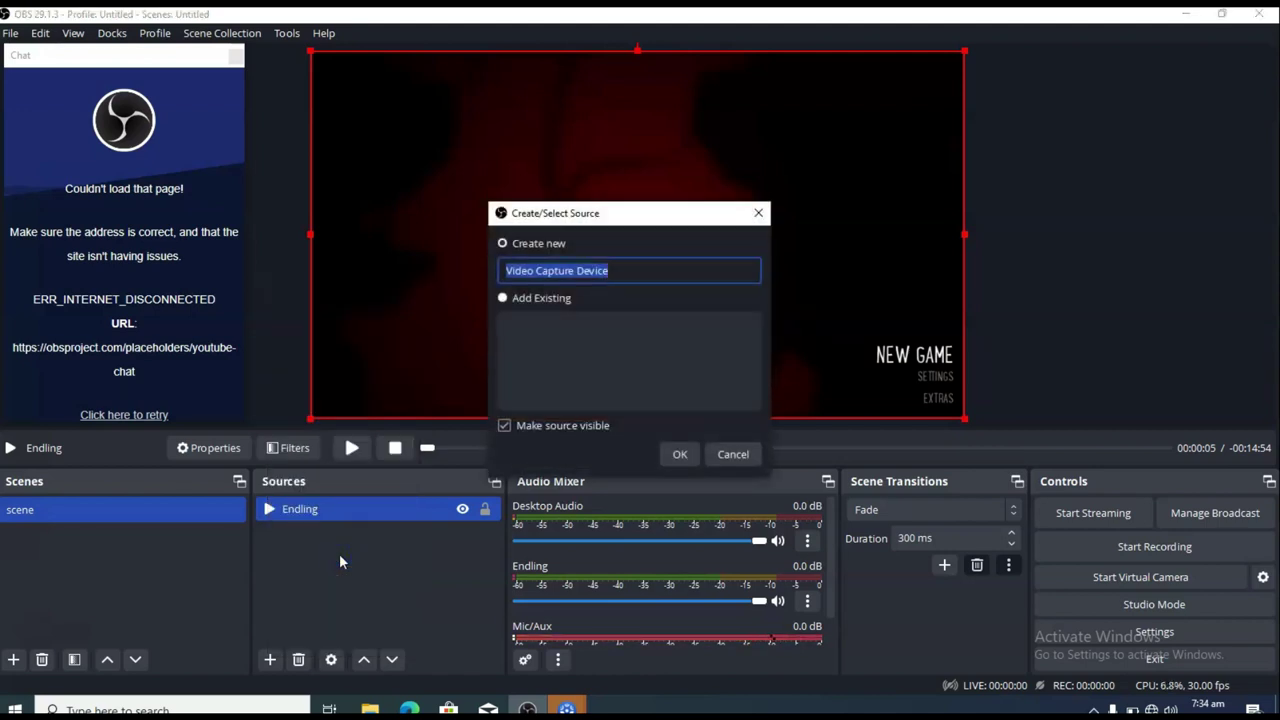
pyautogui.click(680, 456)
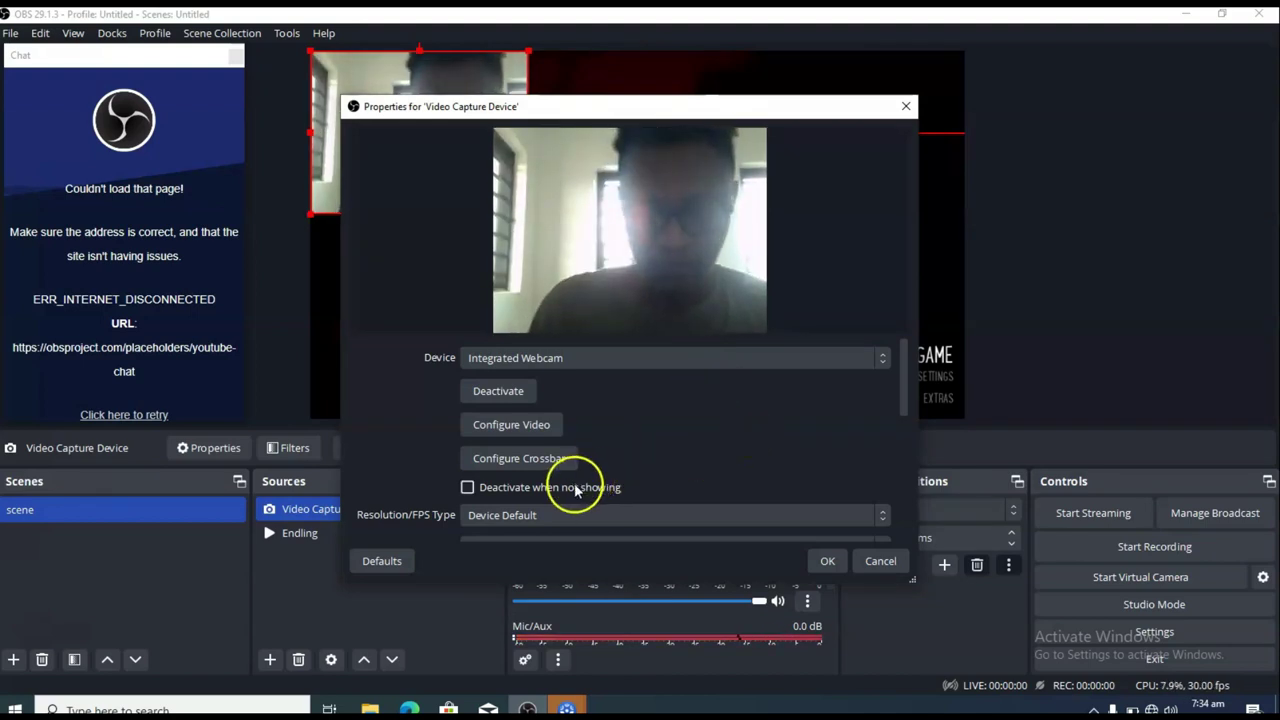
pyautogui.click(546, 362)
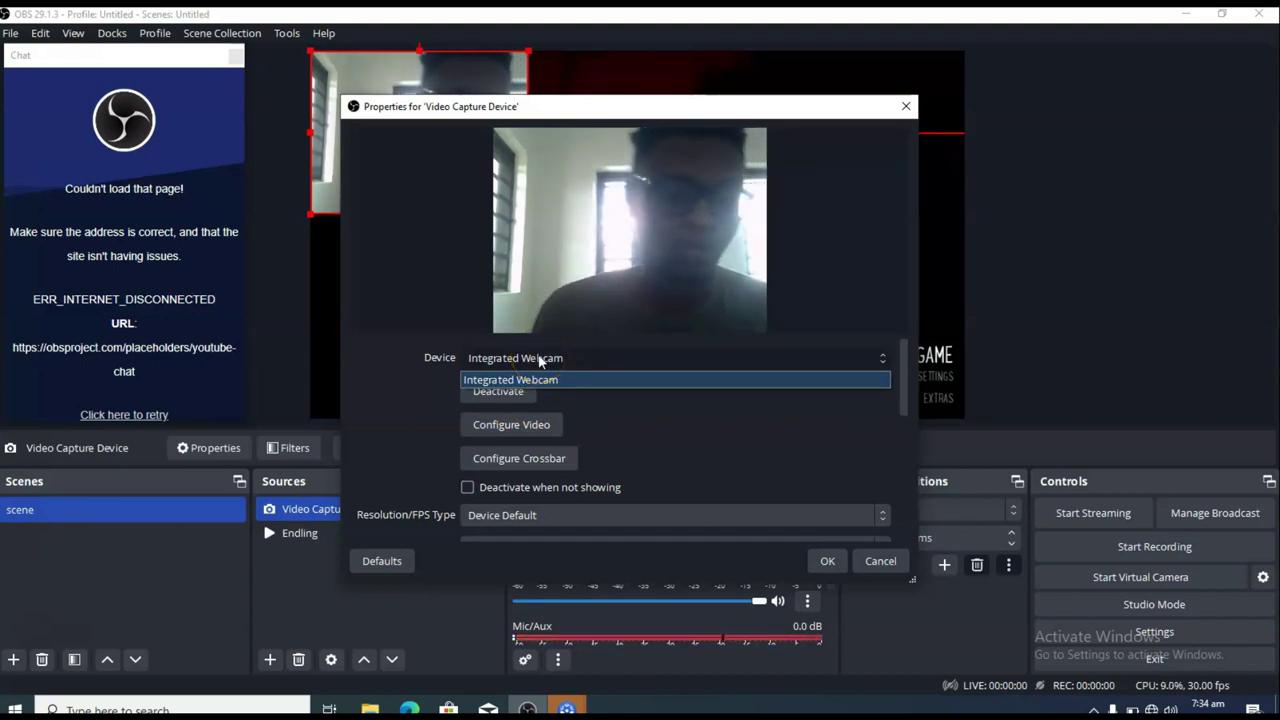
pyautogui.moveTo(539, 362); pyautogui.dragTo(606, 394)
pyautogui.click(679, 413)
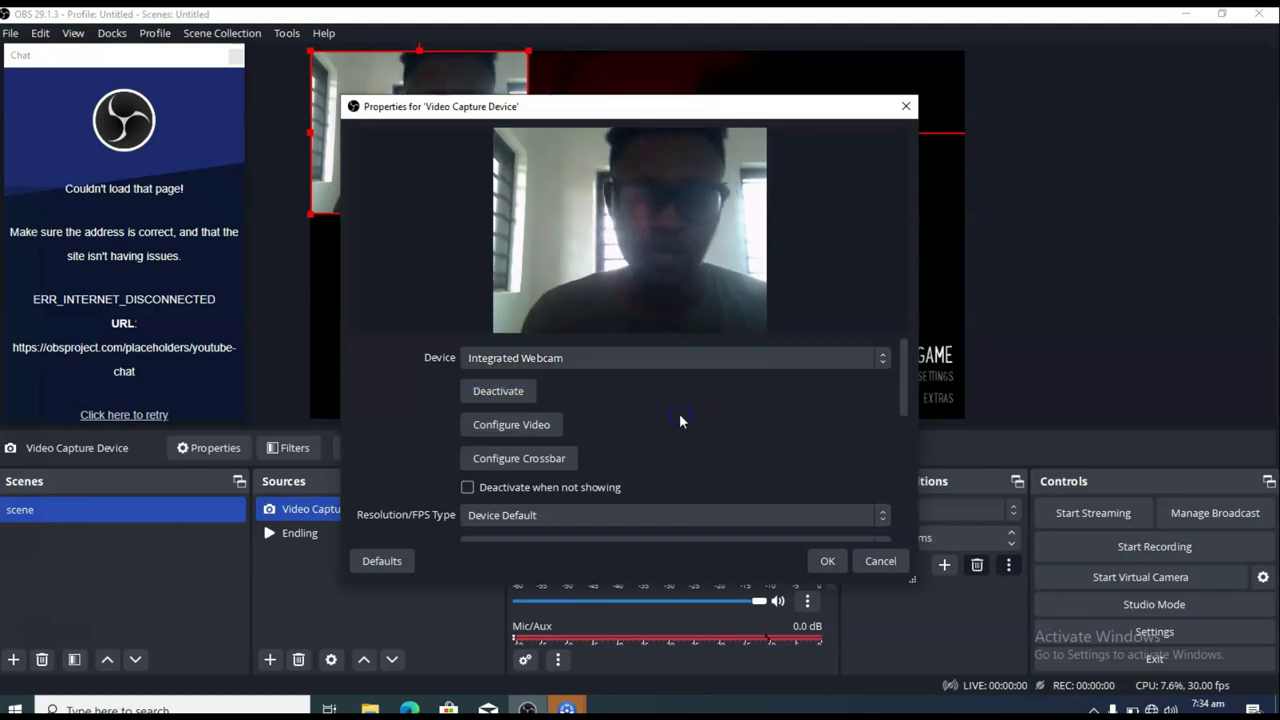
pyautogui.click(836, 562)
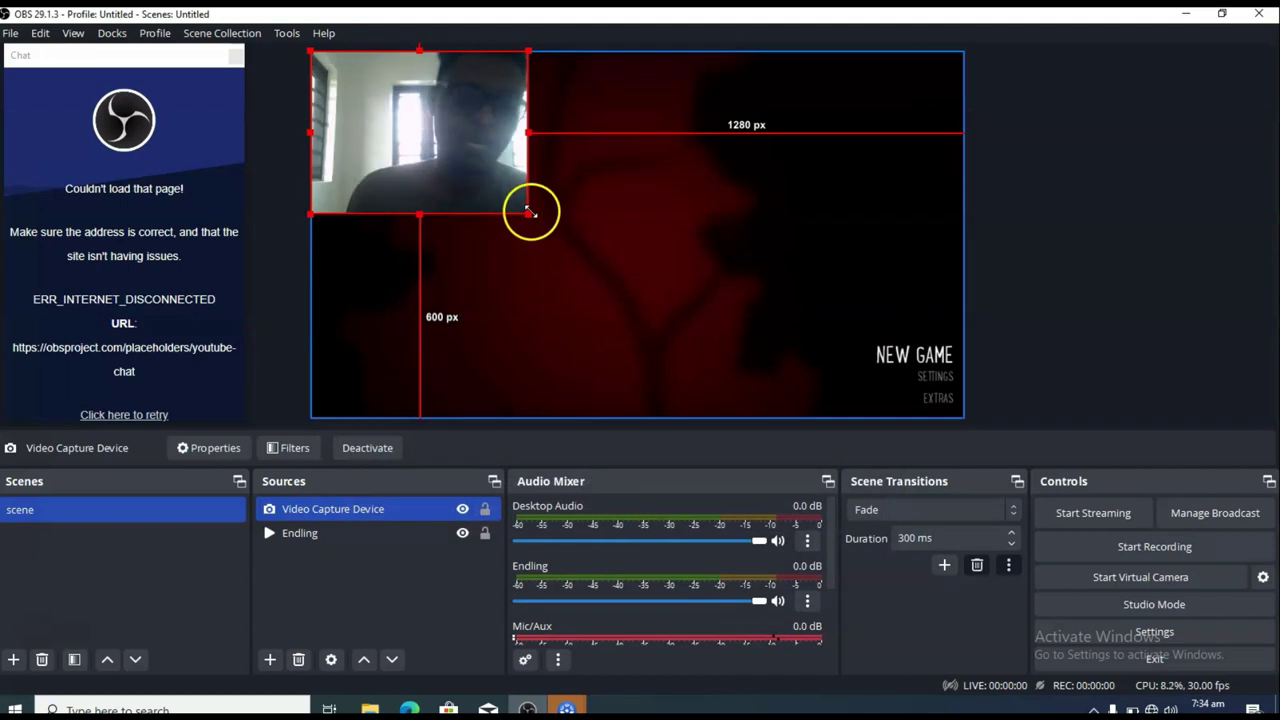
# Shrink the webcam image, place it in the lower-left corner of the canvas, and leave no source selected
pyautogui.moveTo(527, 212); pyautogui.dragTo(368, 374)
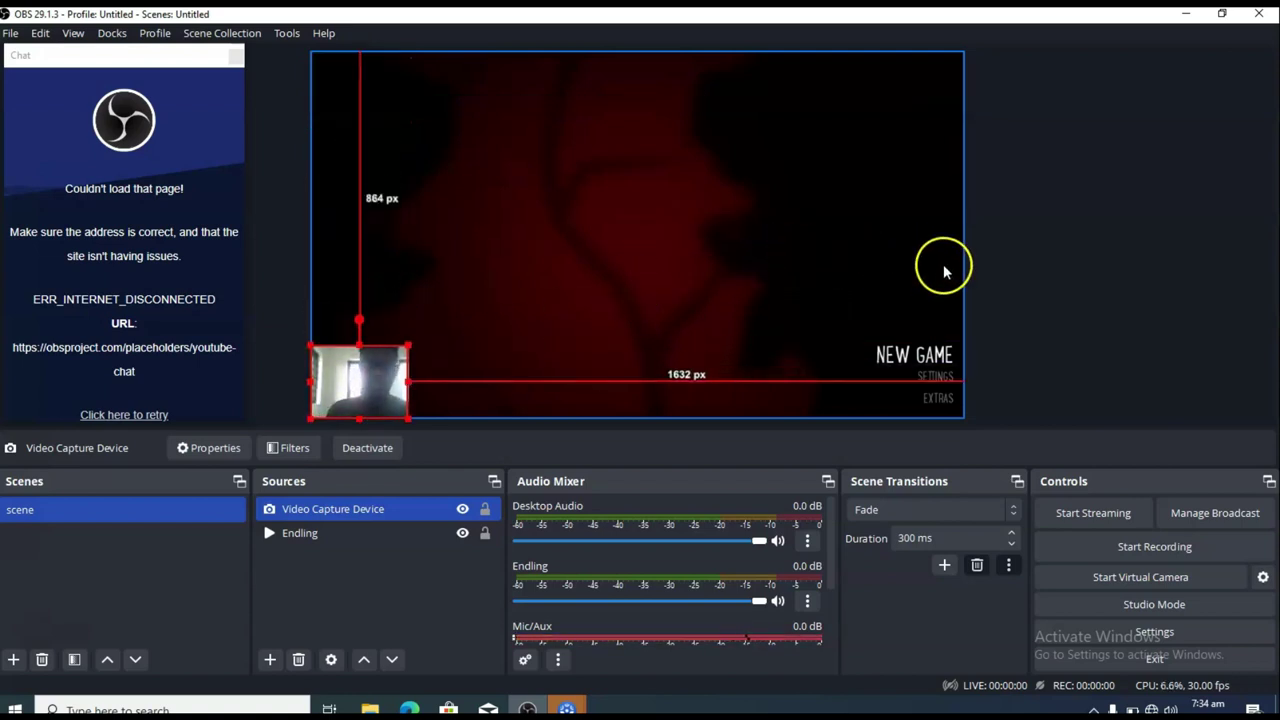
pyautogui.click(1025, 238)
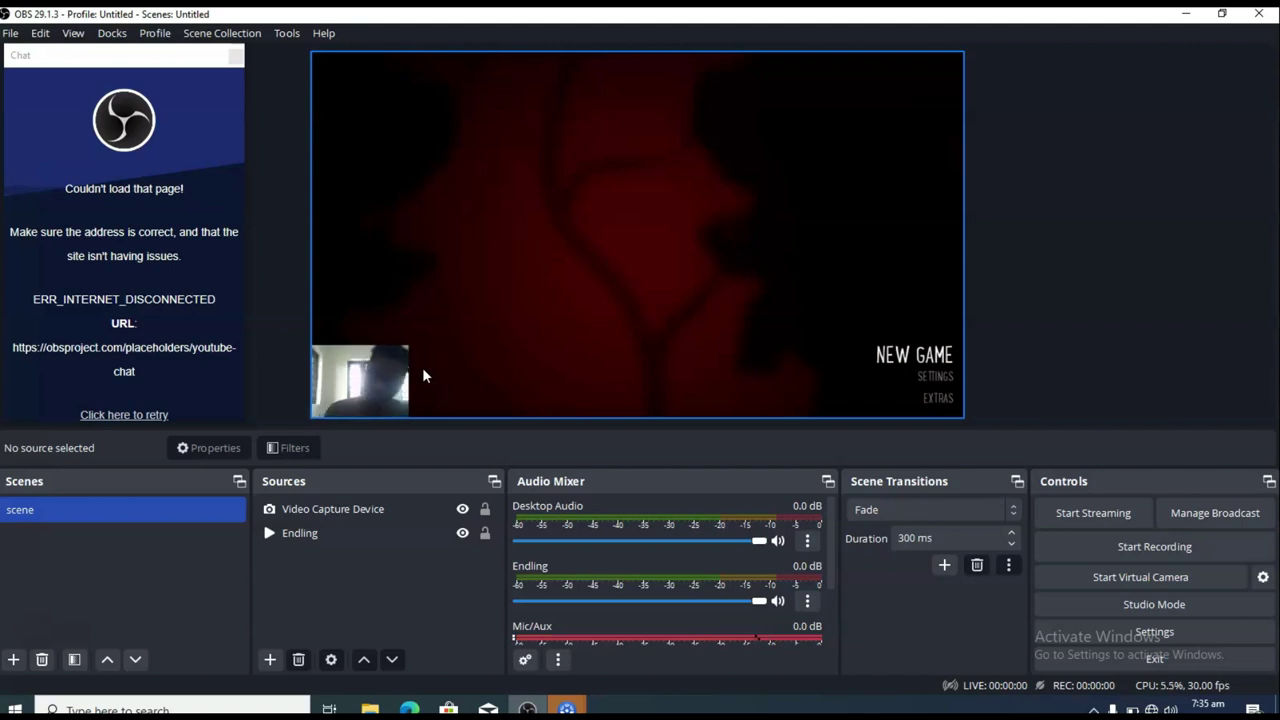
pyautogui.click(408, 537)
pyautogui.keyDown('ctrl'); pyautogui.click(408, 537); pyautogui.keyUp('ctrl')
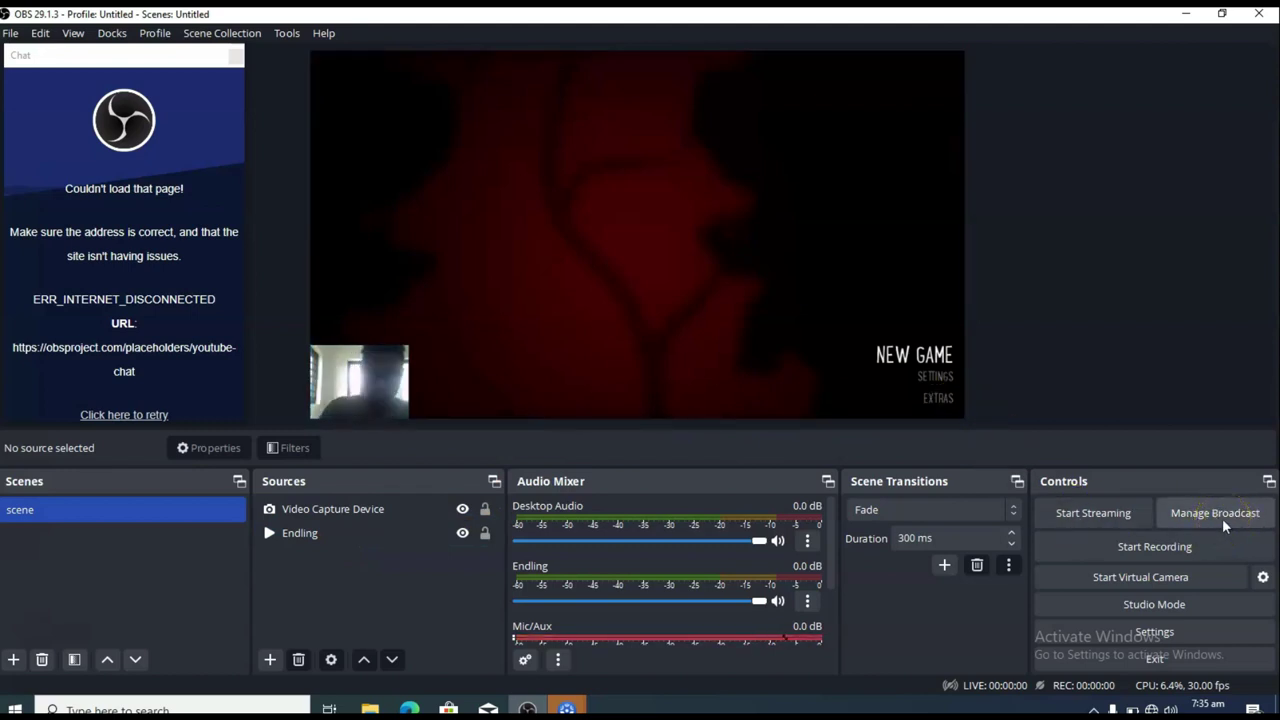
# Try to open the YouTube broadcast management, and turn on the computer's Wi-Fi to connect to the network
pyautogui.click(1208, 517)
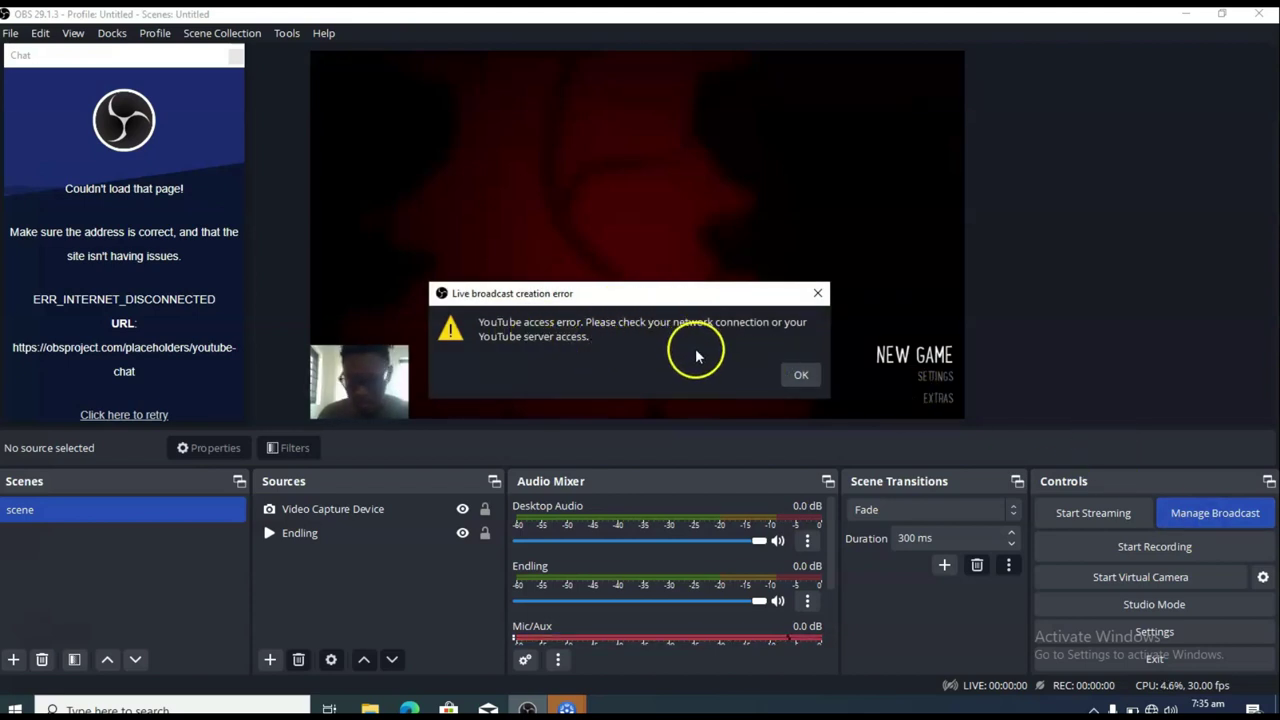
pyautogui.click(800, 376)
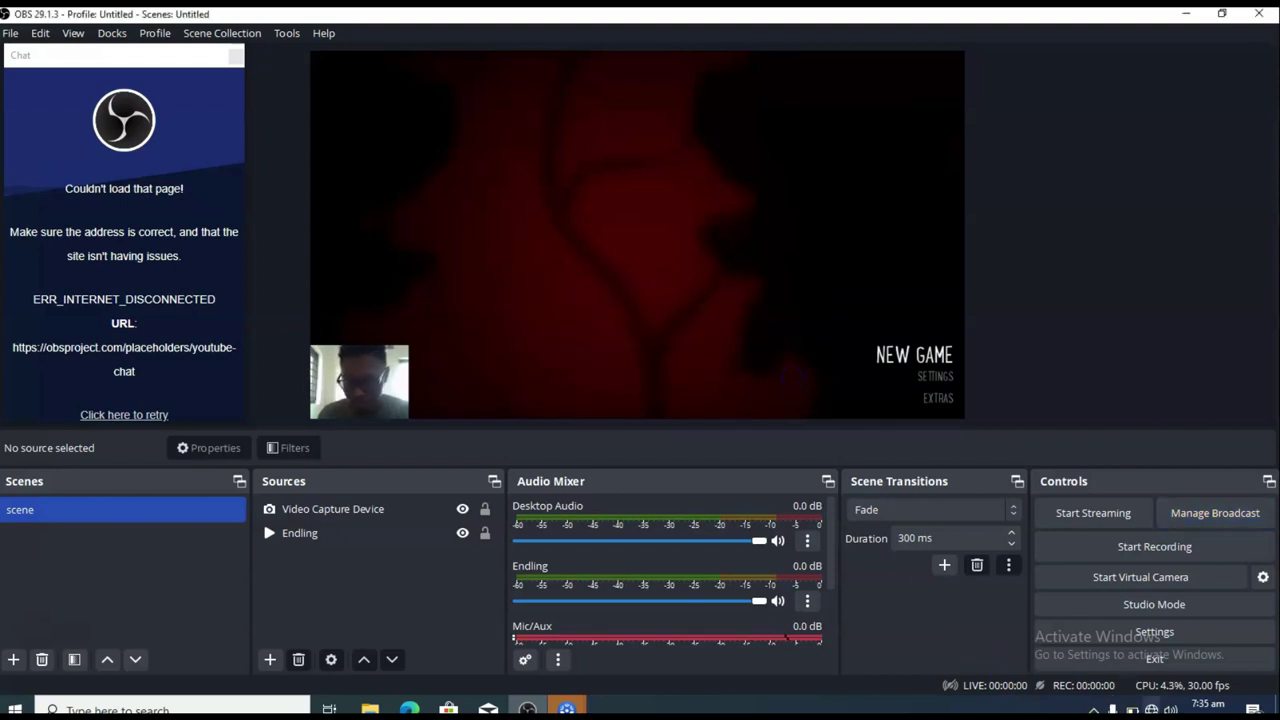
pyautogui.click(1151, 709)
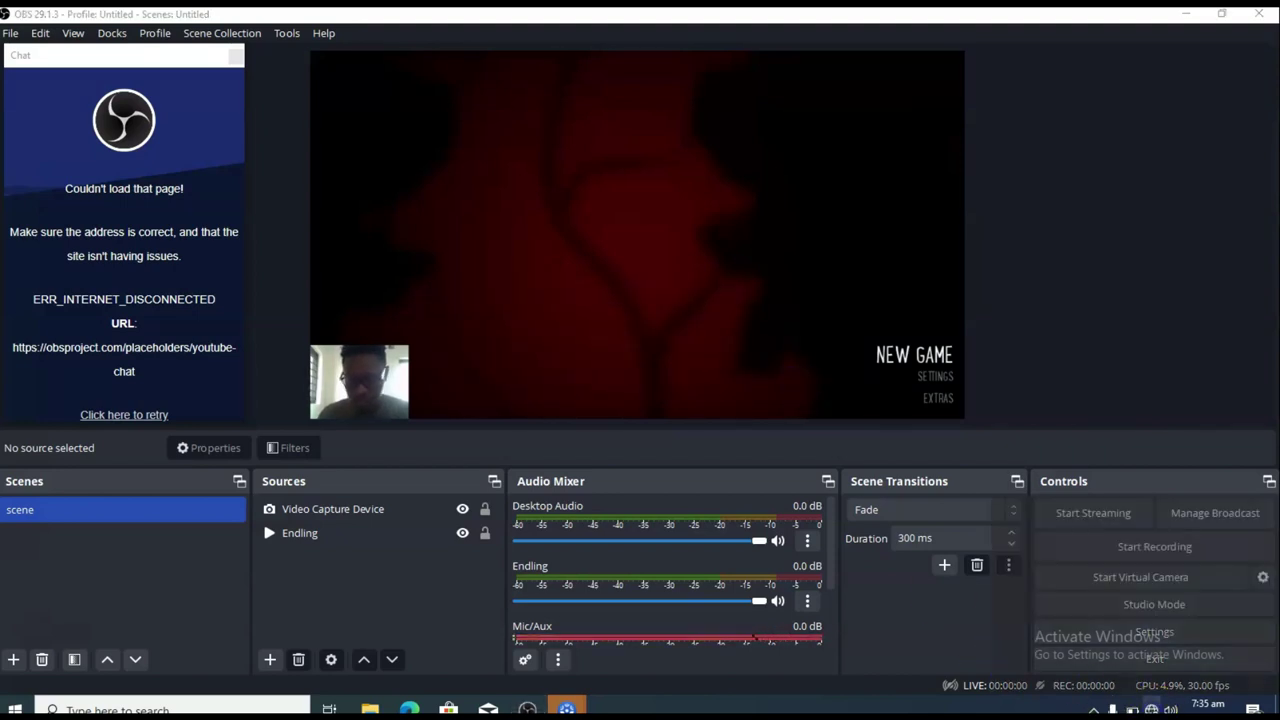
pyautogui.click(1024, 665)
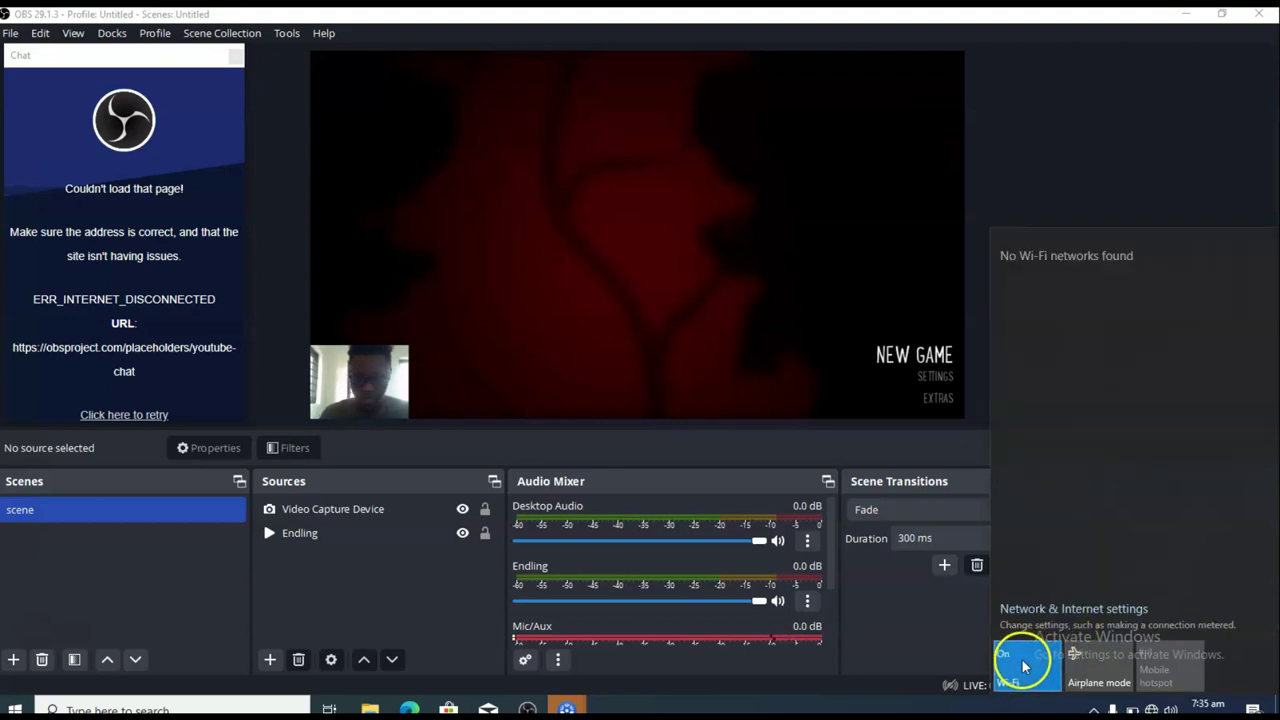
pyautogui.click(1050, 63)
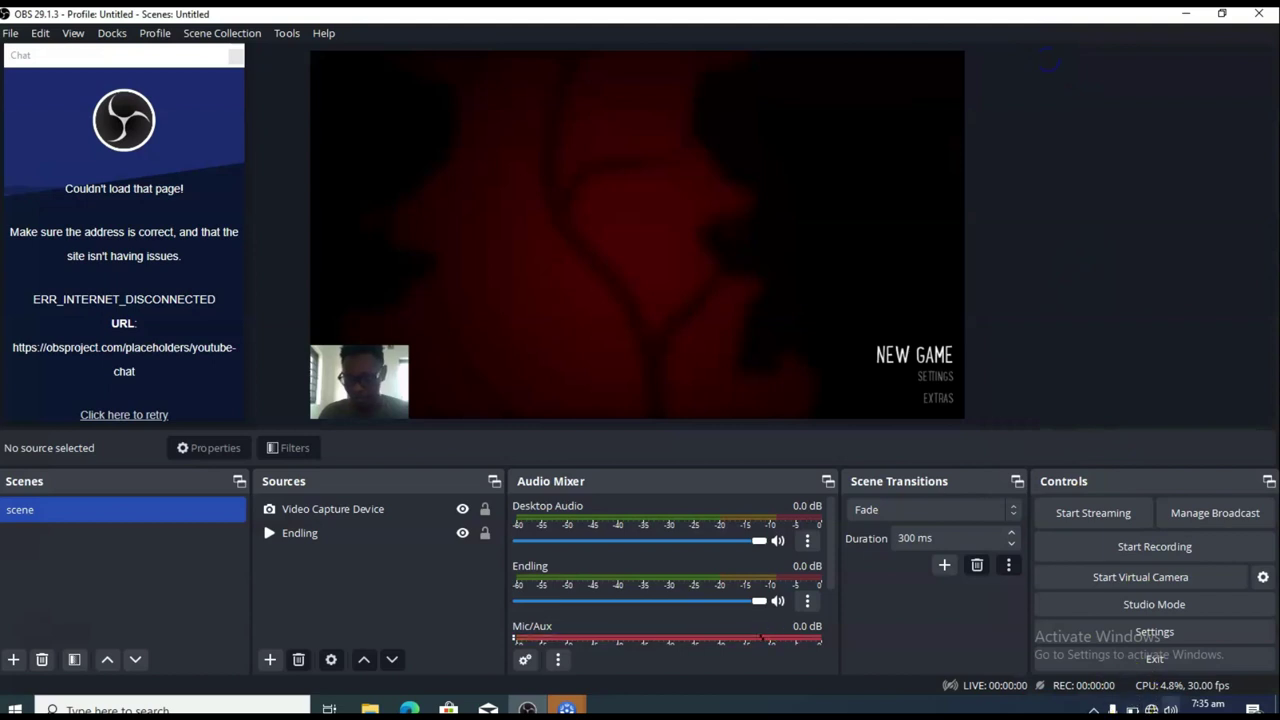
pyautogui.click(1152, 708)
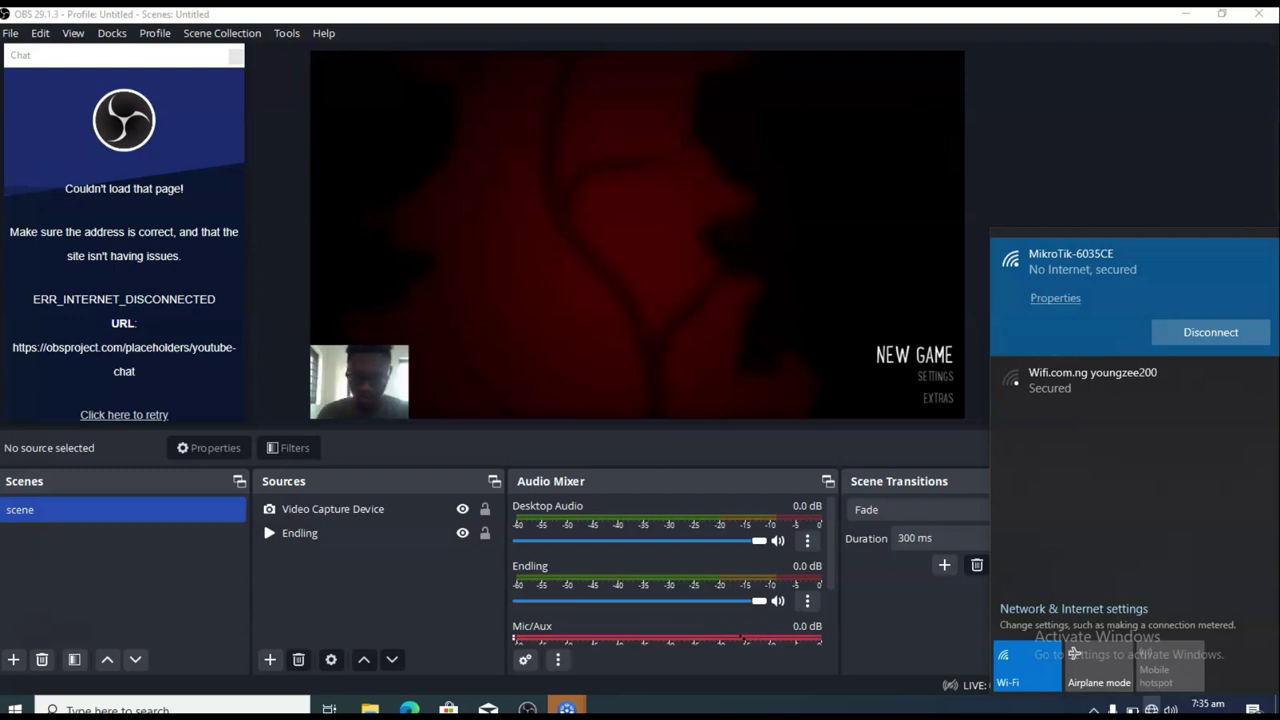
pyautogui.press('Escape')
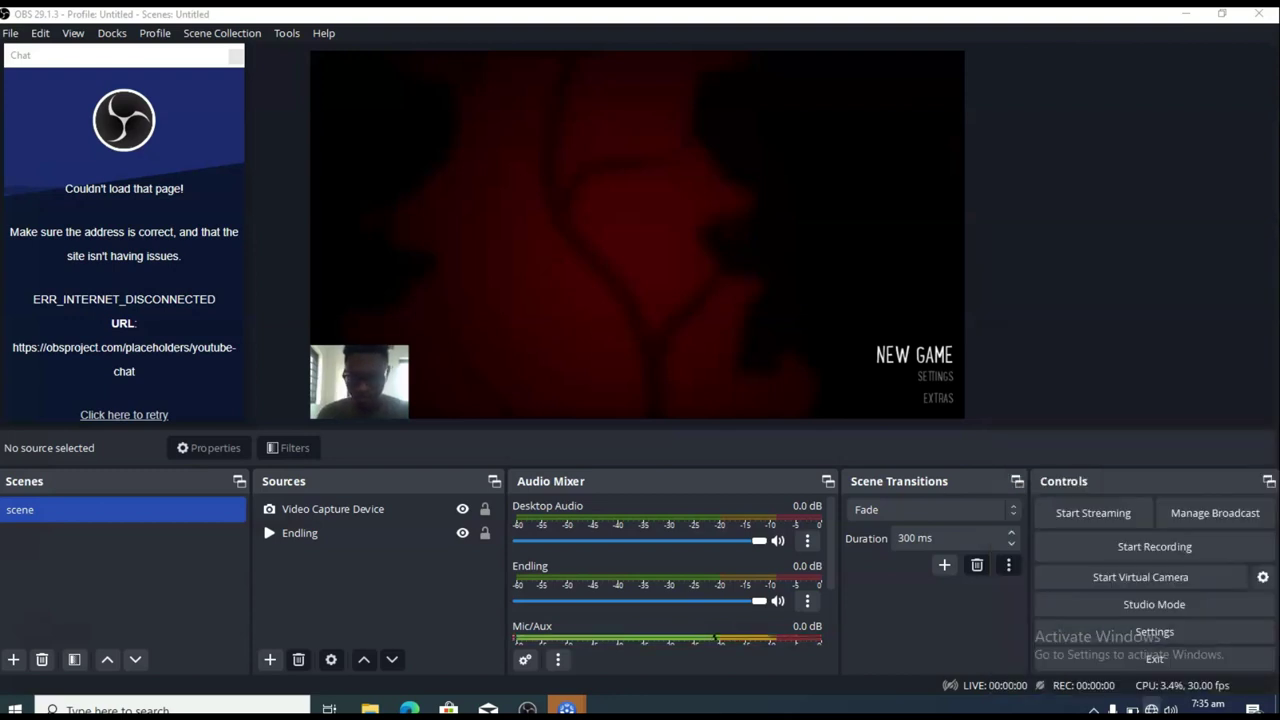
# Switch to Microsoft Edge and open studio.youtube.com
pyautogui.click(410, 708)
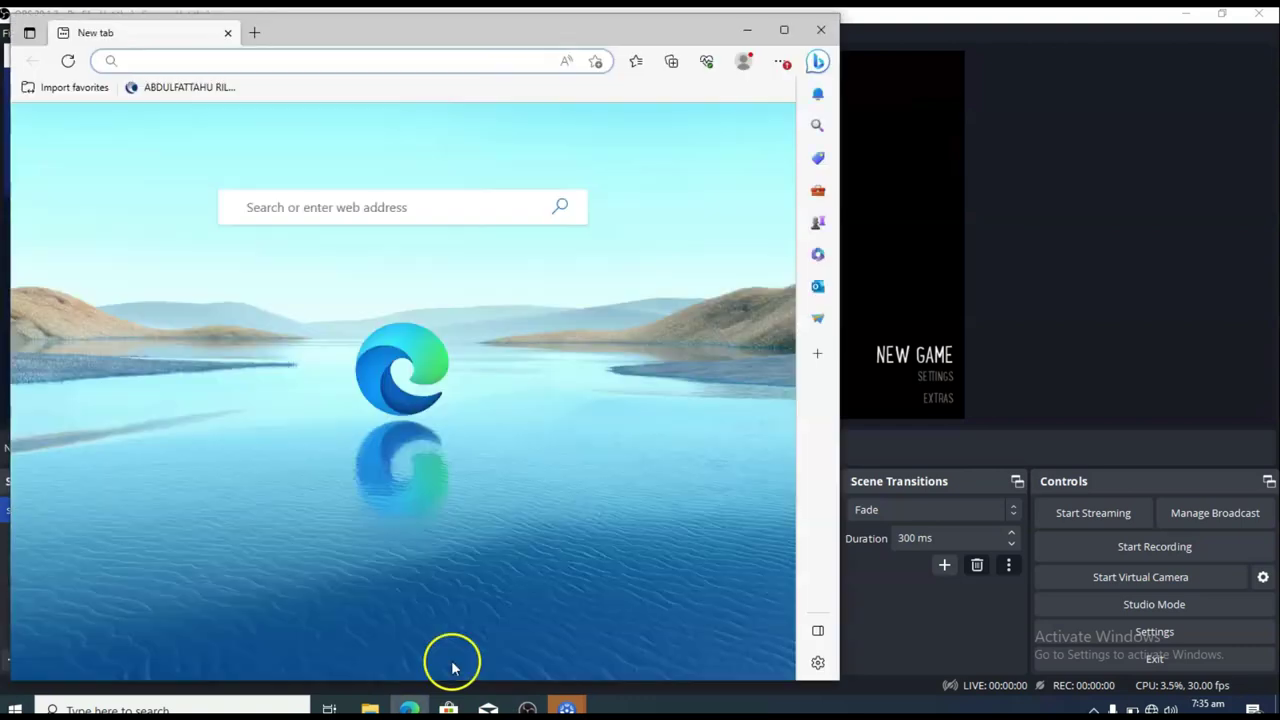
pyautogui.write('studio.youtube.com')
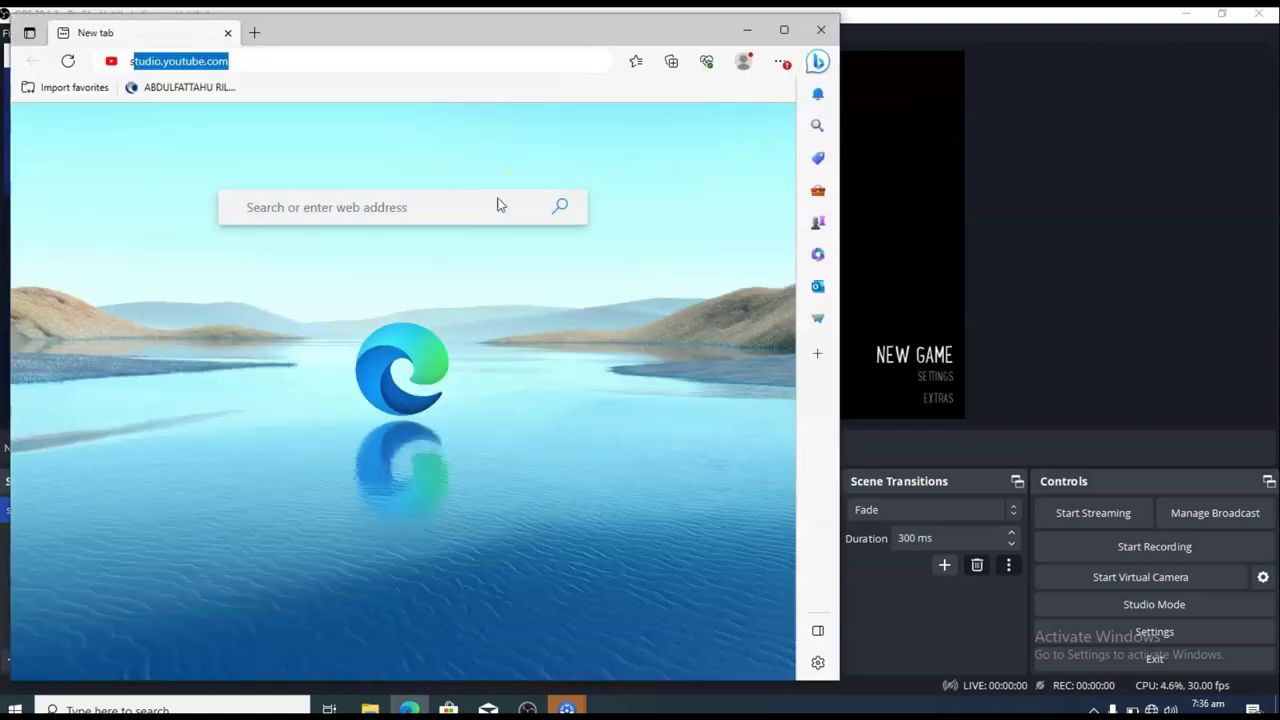
pyautogui.press('Return')
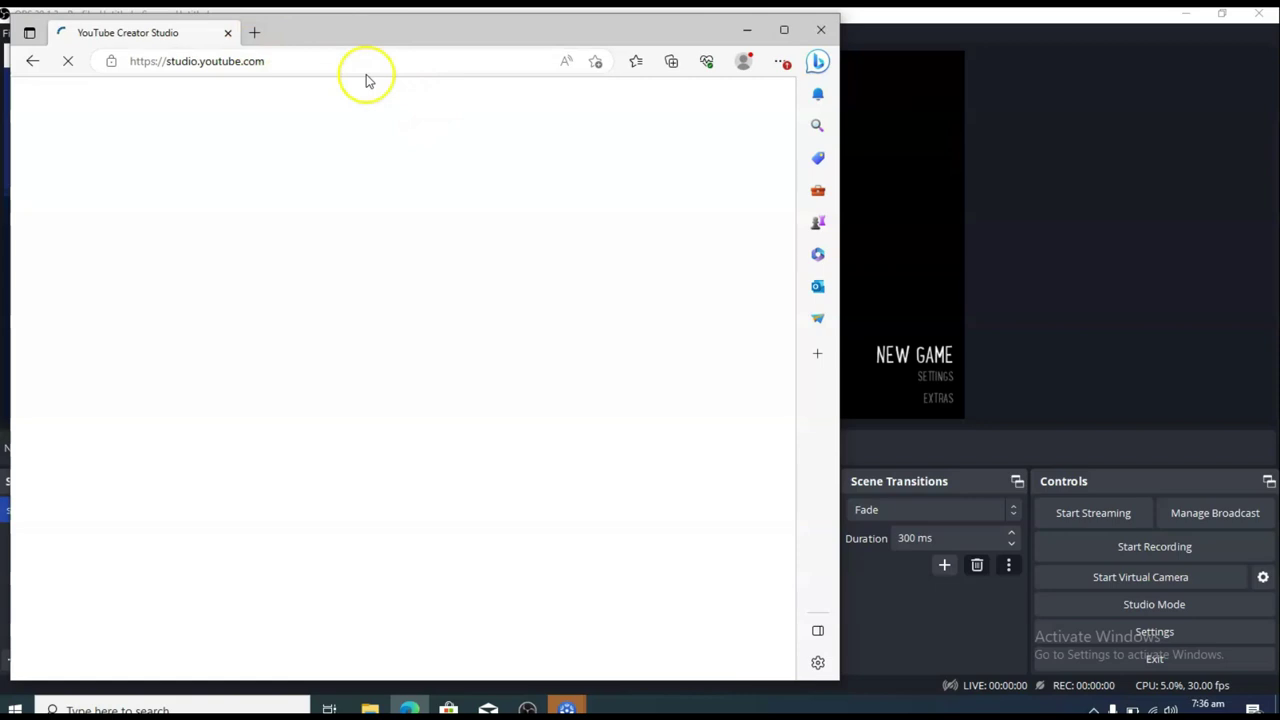
# Switch back to OBS Studio, set up a new YouTube broadcast titled "Playing Endling", and mark it as not made for kids
pyautogui.click(1083, 273)
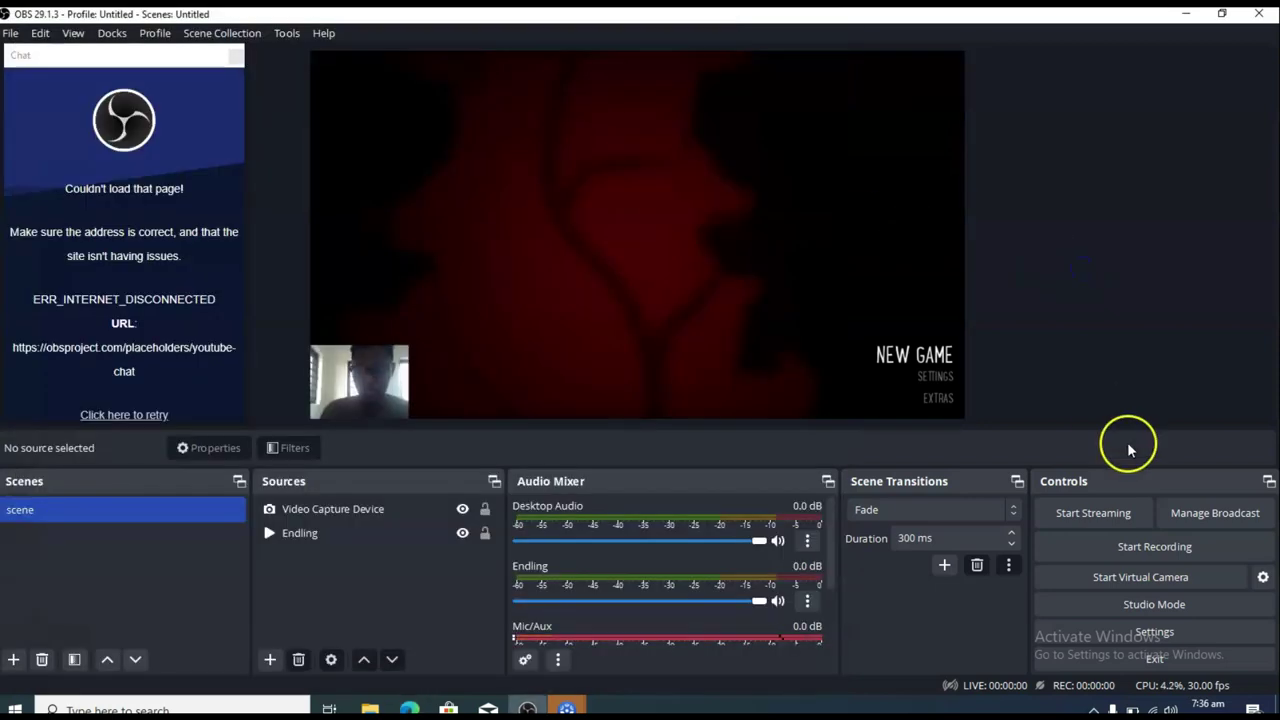
pyautogui.click(1207, 513)
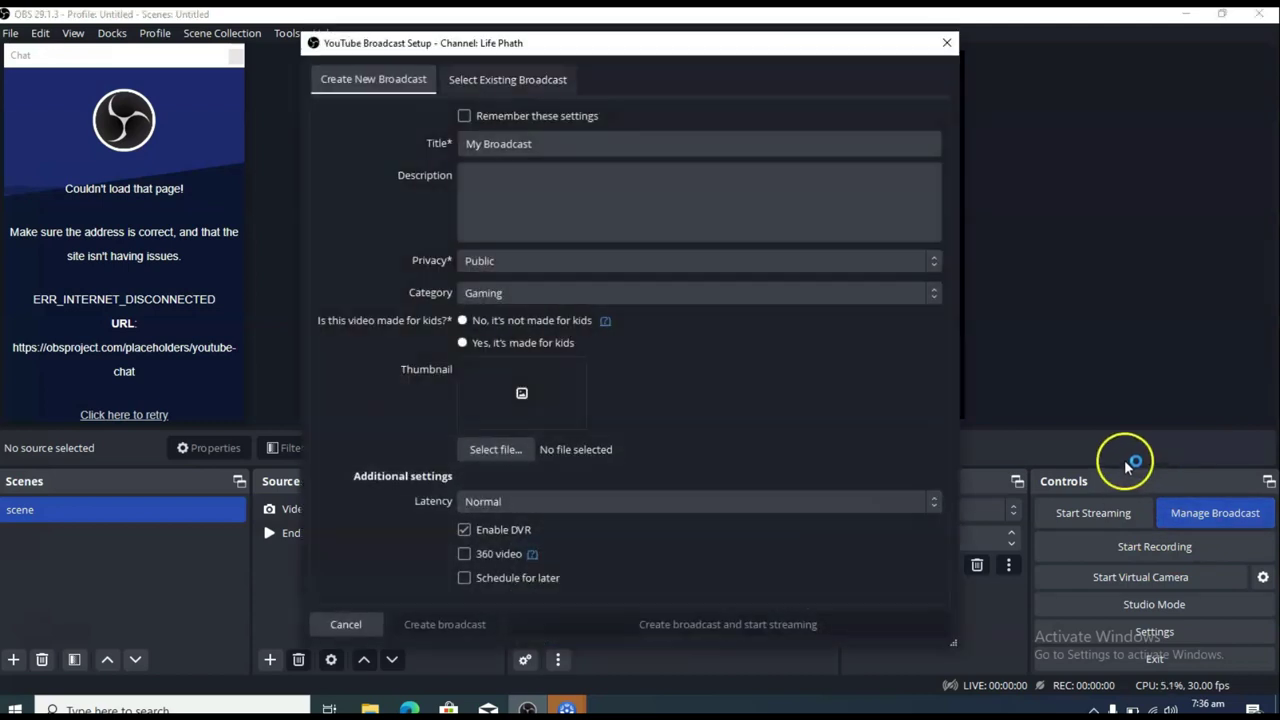
pyautogui.click(735, 145)
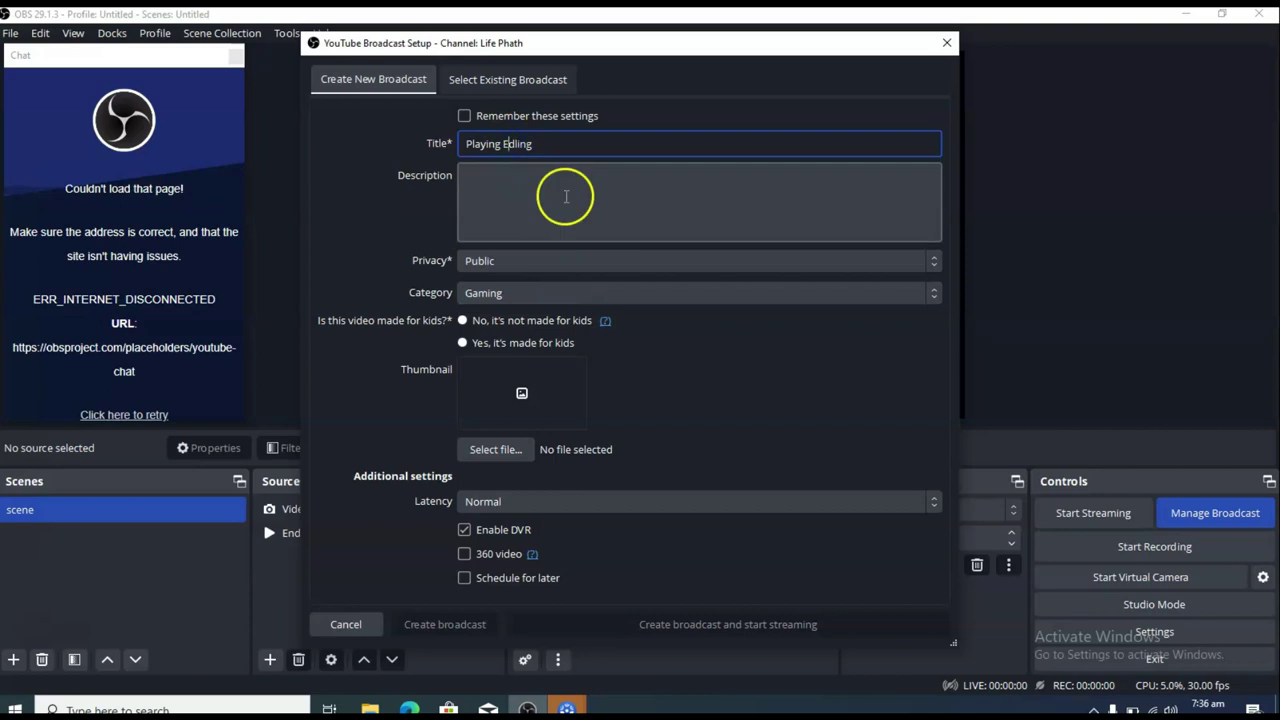
pyautogui.write('n')
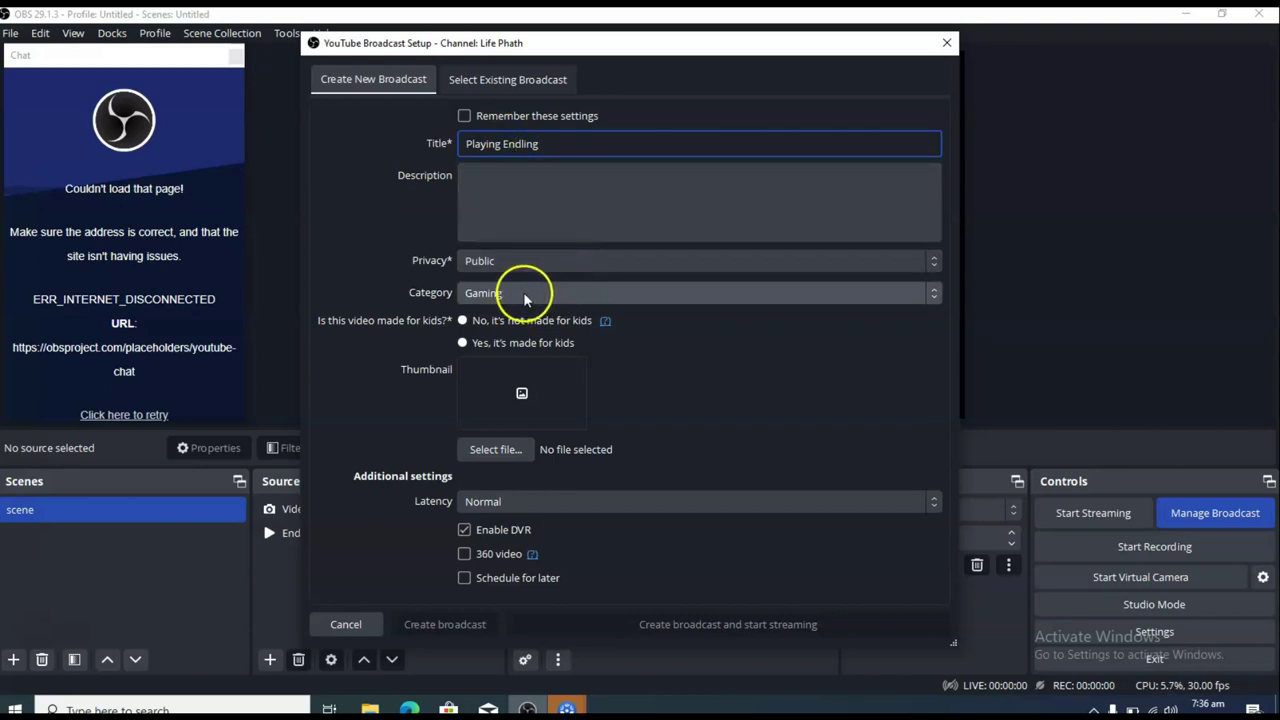
pyautogui.click(475, 324)
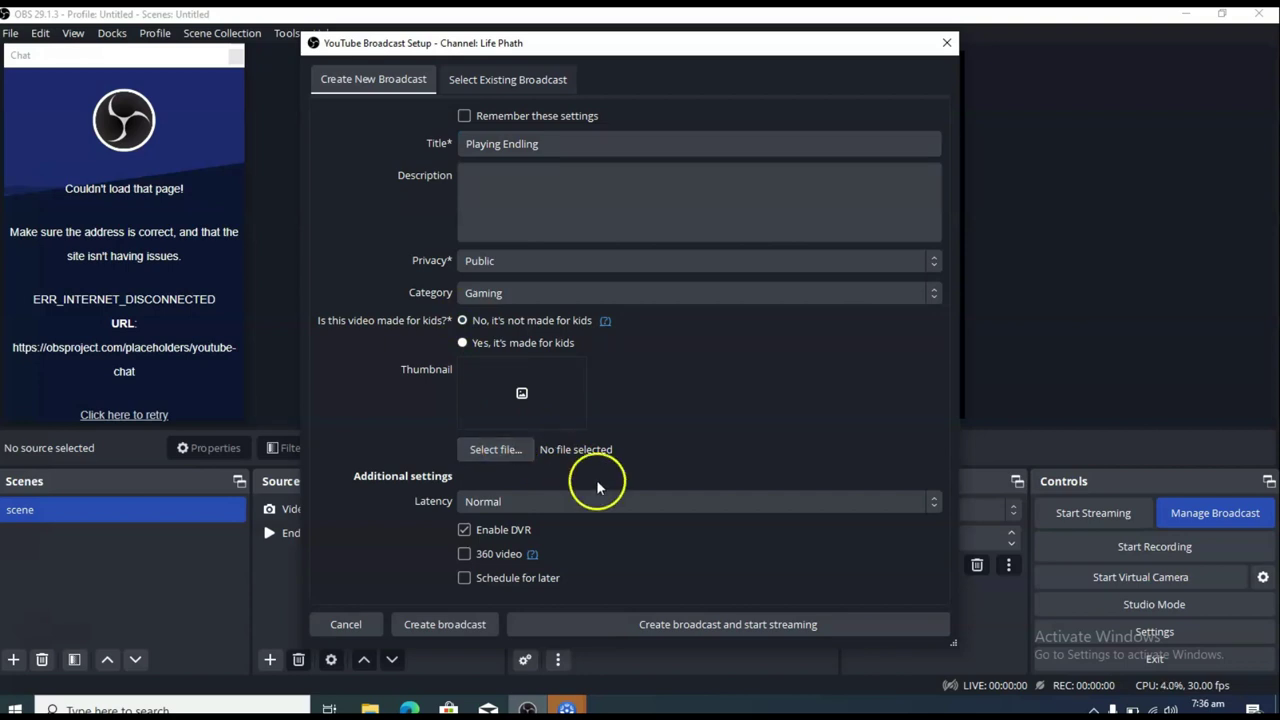
# Start choosing a thumbnail file, then switch to Microsoft Edge and search Bing images for "endling" in a new tab
pyautogui.click(508, 450)
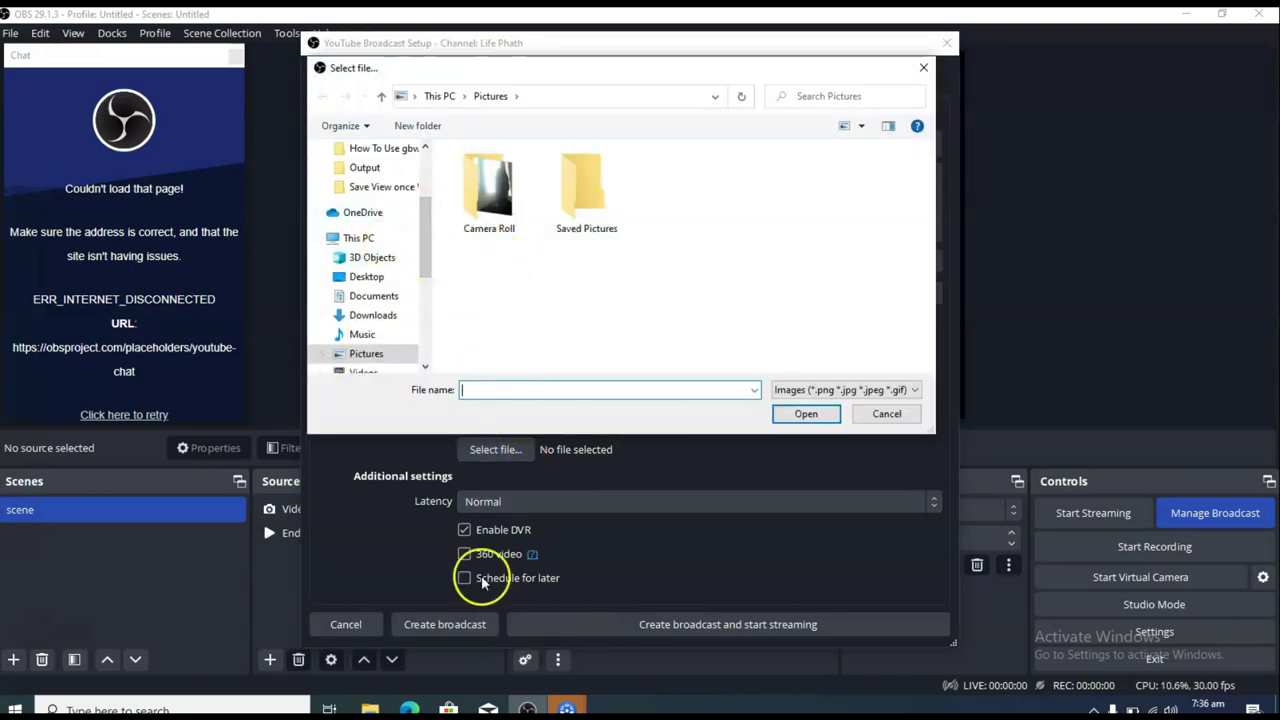
pyautogui.click(409, 708)
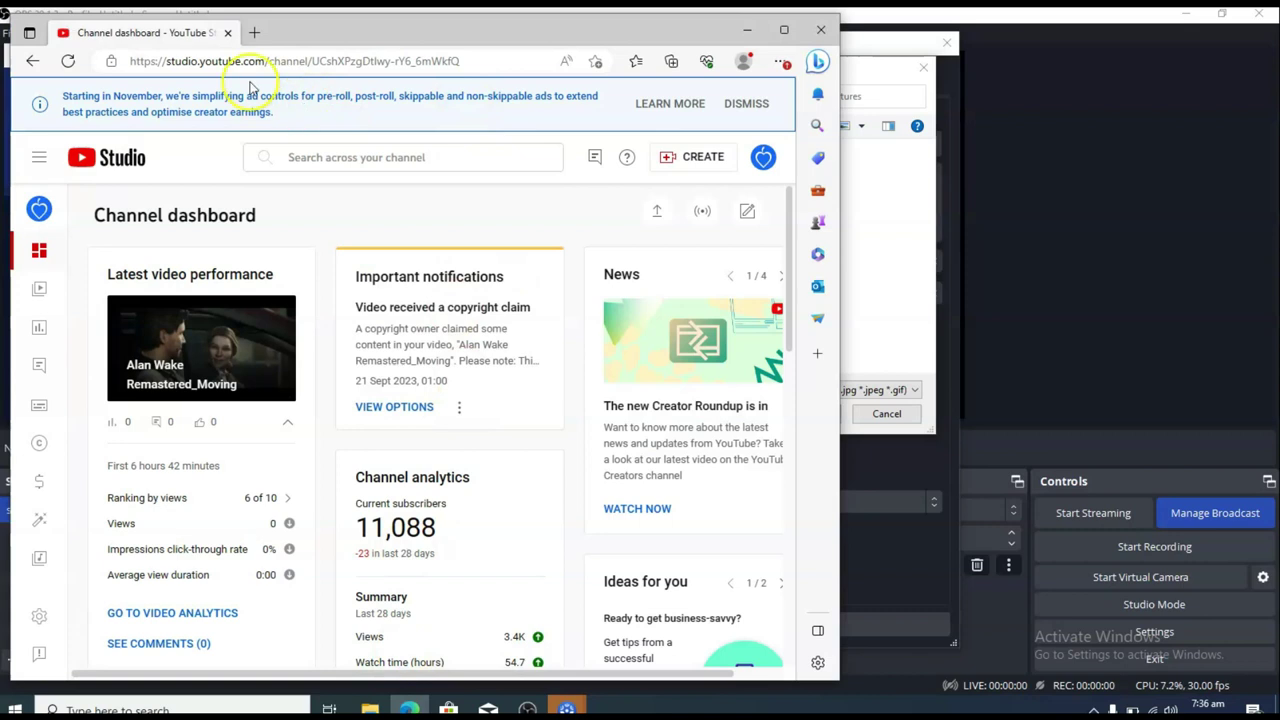
pyautogui.click(254, 33)
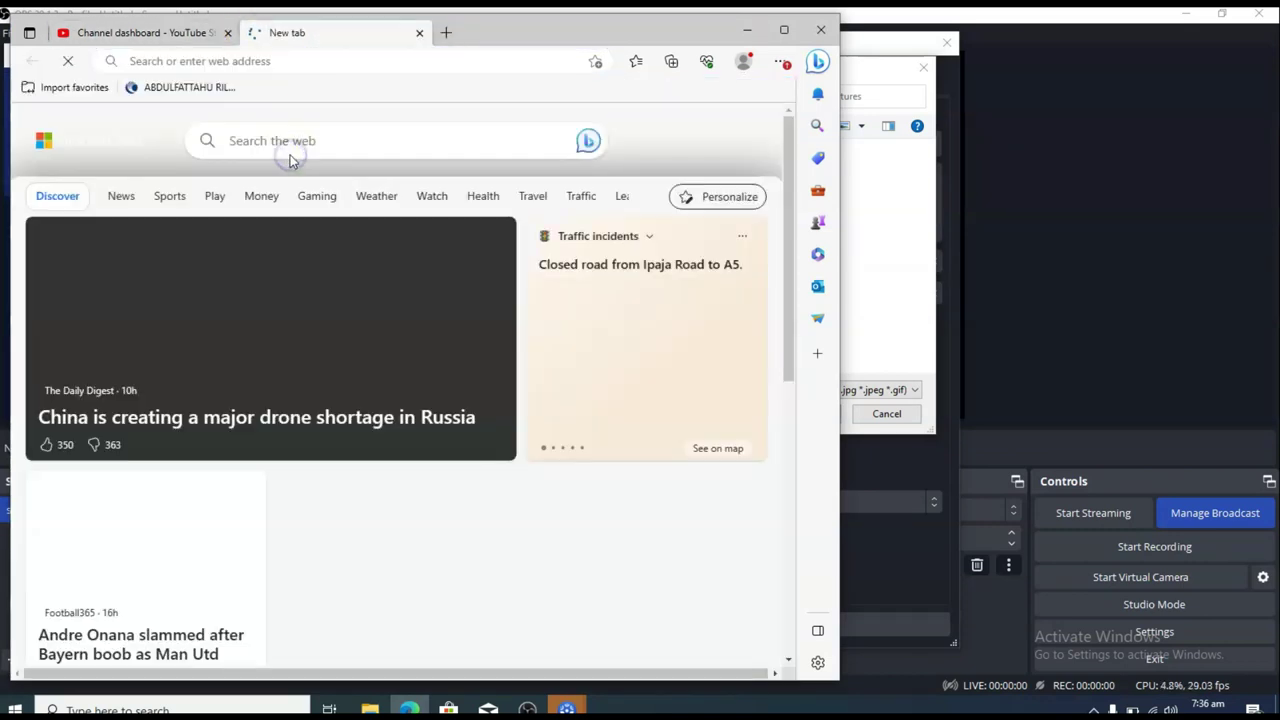
pyautogui.click(250, 60)
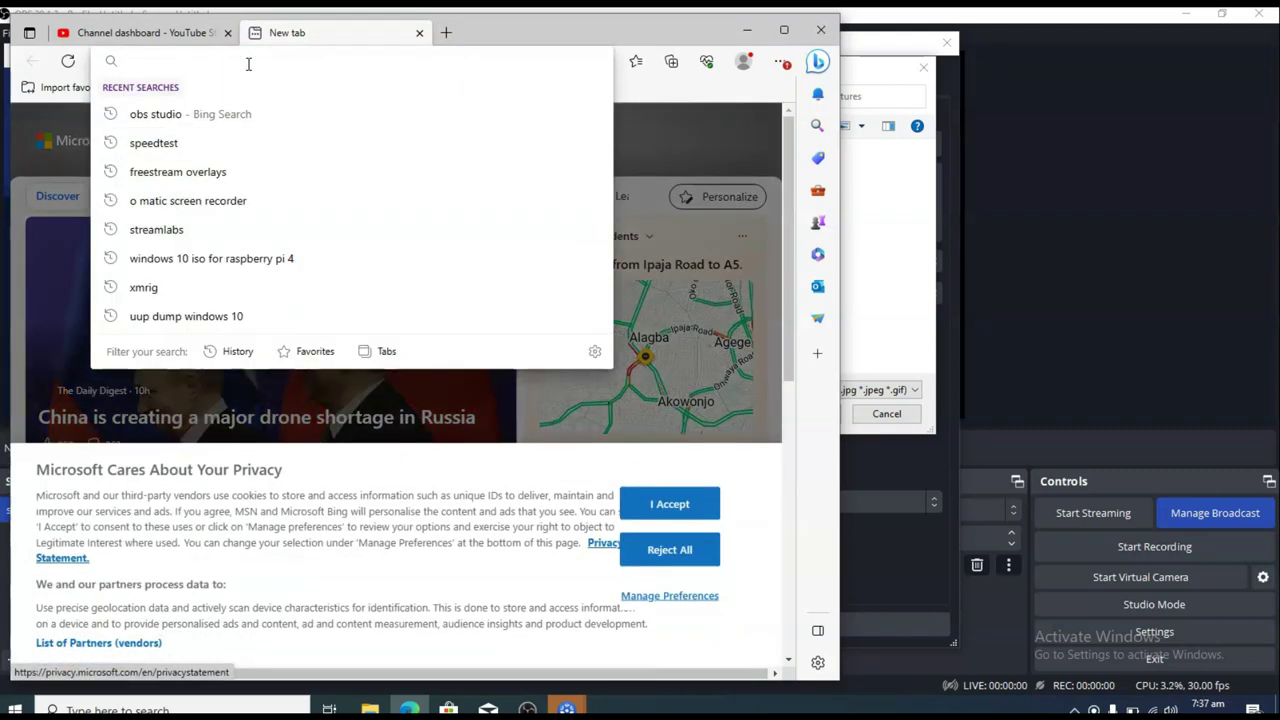
pyautogui.write('en')
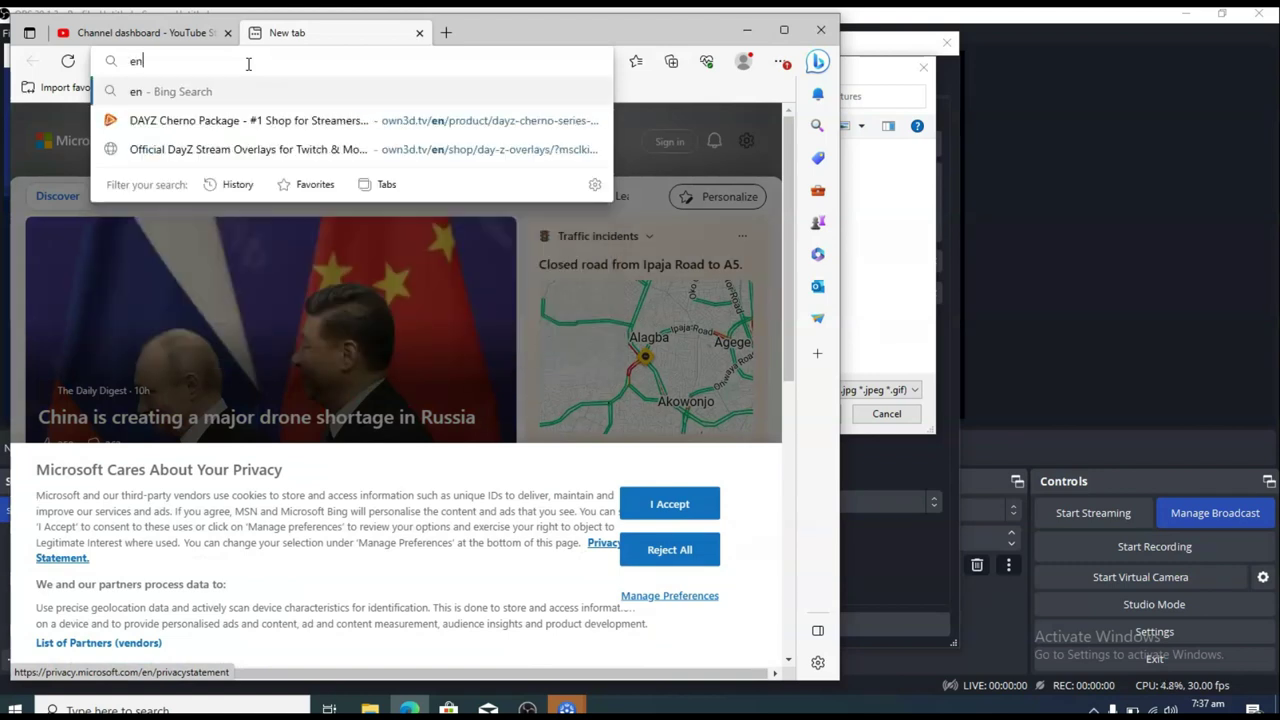
pyautogui.write('dling')
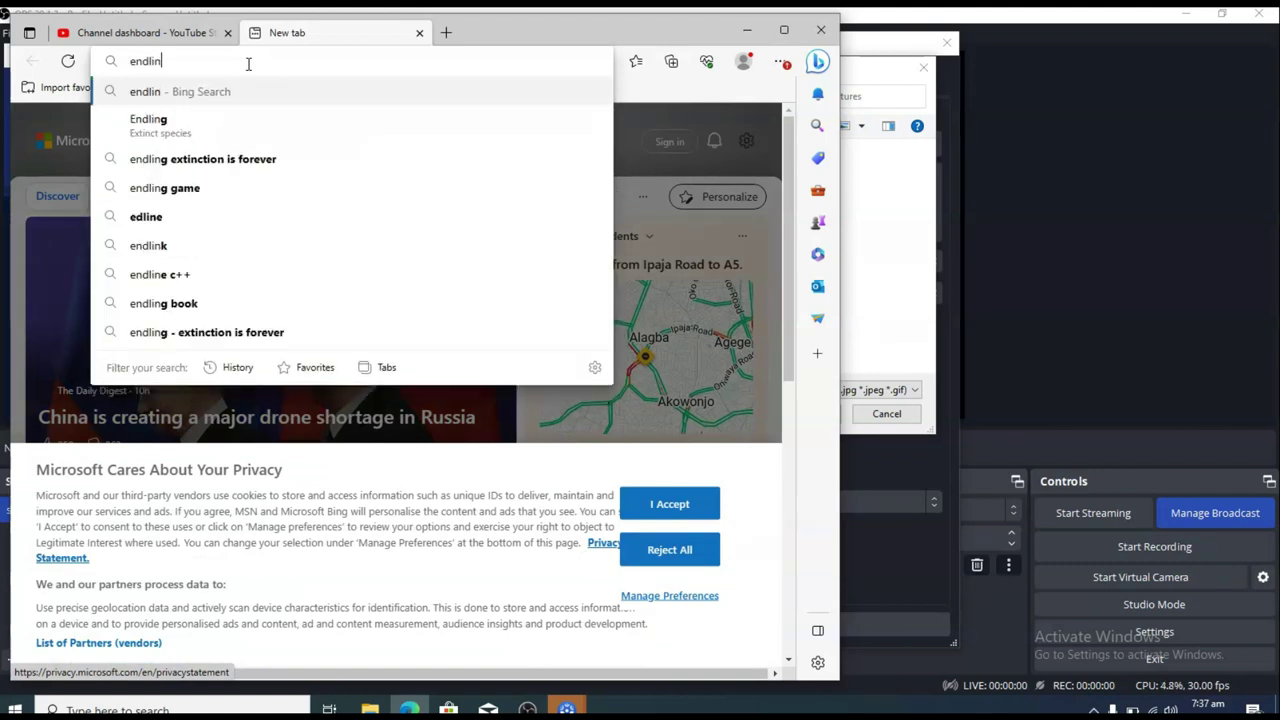
pyautogui.press('Return')
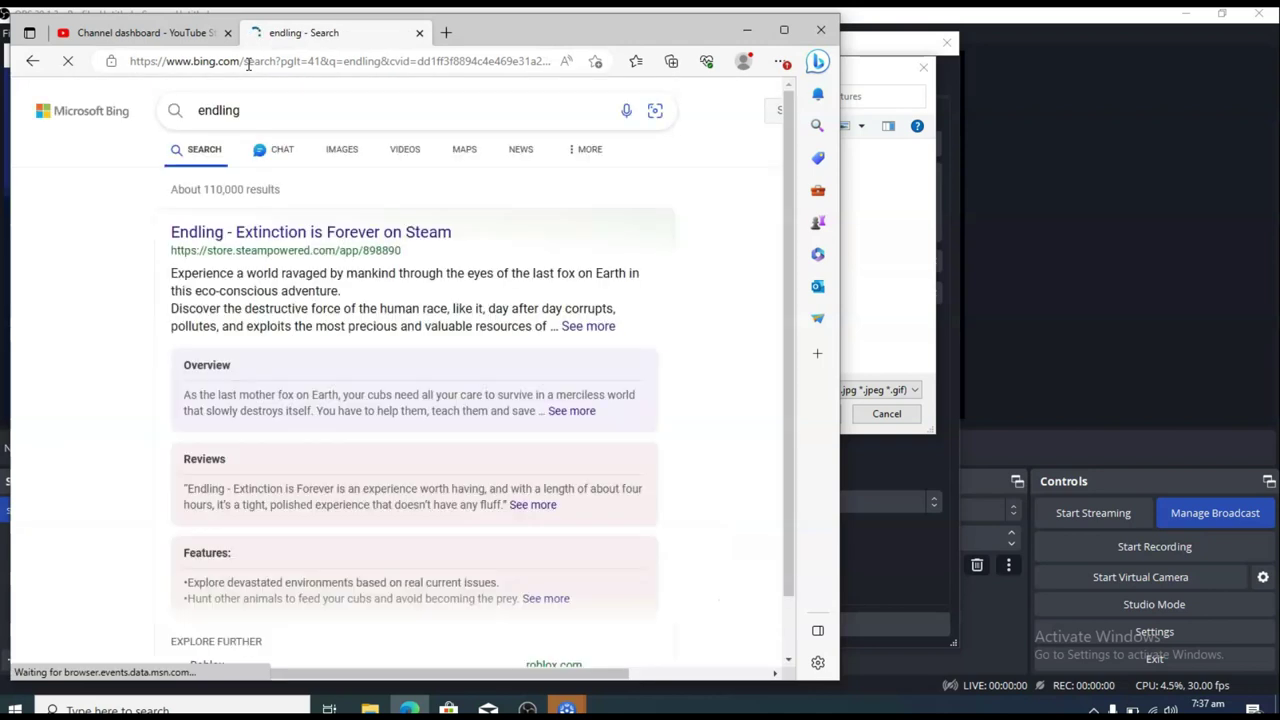
pyautogui.click(331, 160)
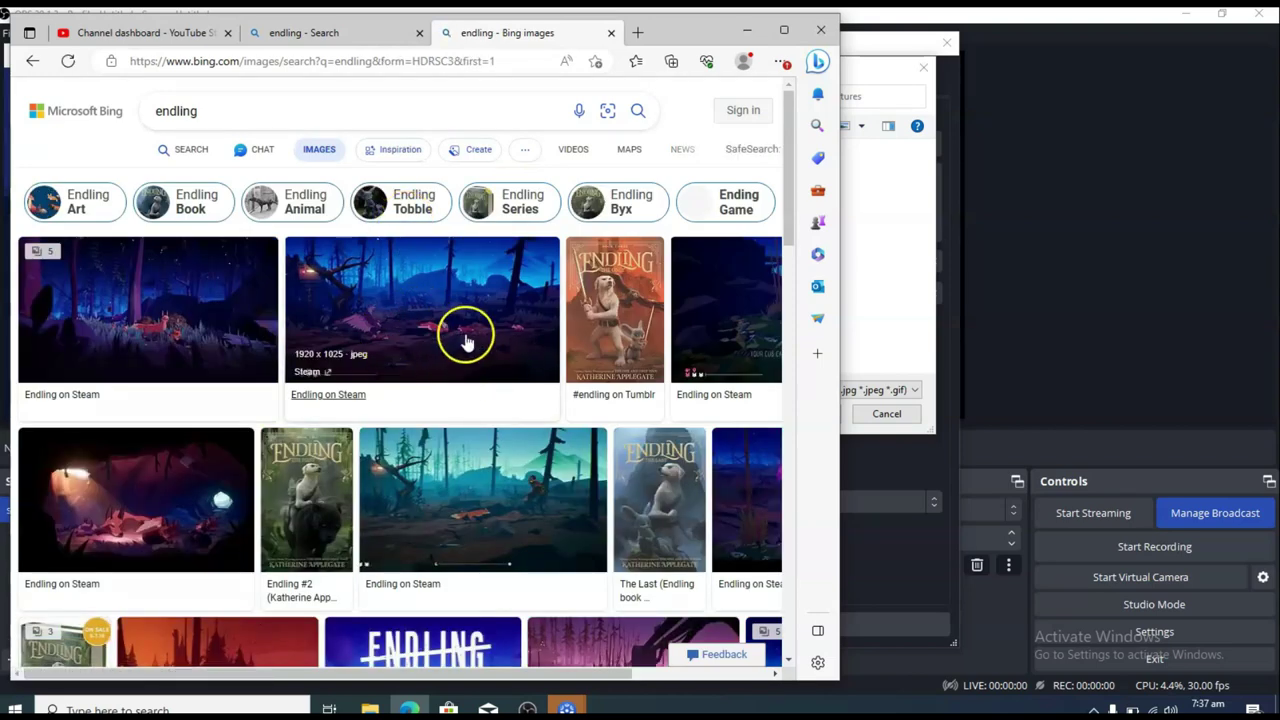
# Try to save the first Endling on Steam image result from Bing to the Downloads folder
pyautogui.click(228, 313)
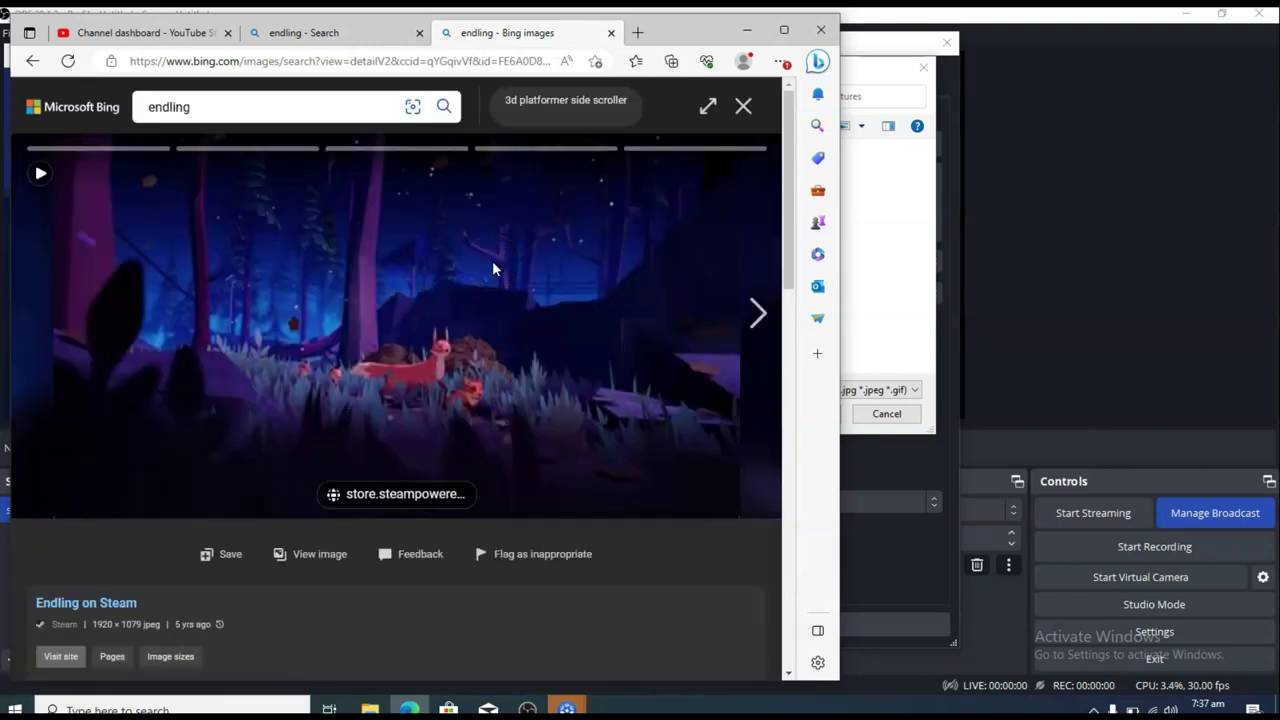
pyautogui.rightClick(526, 313)
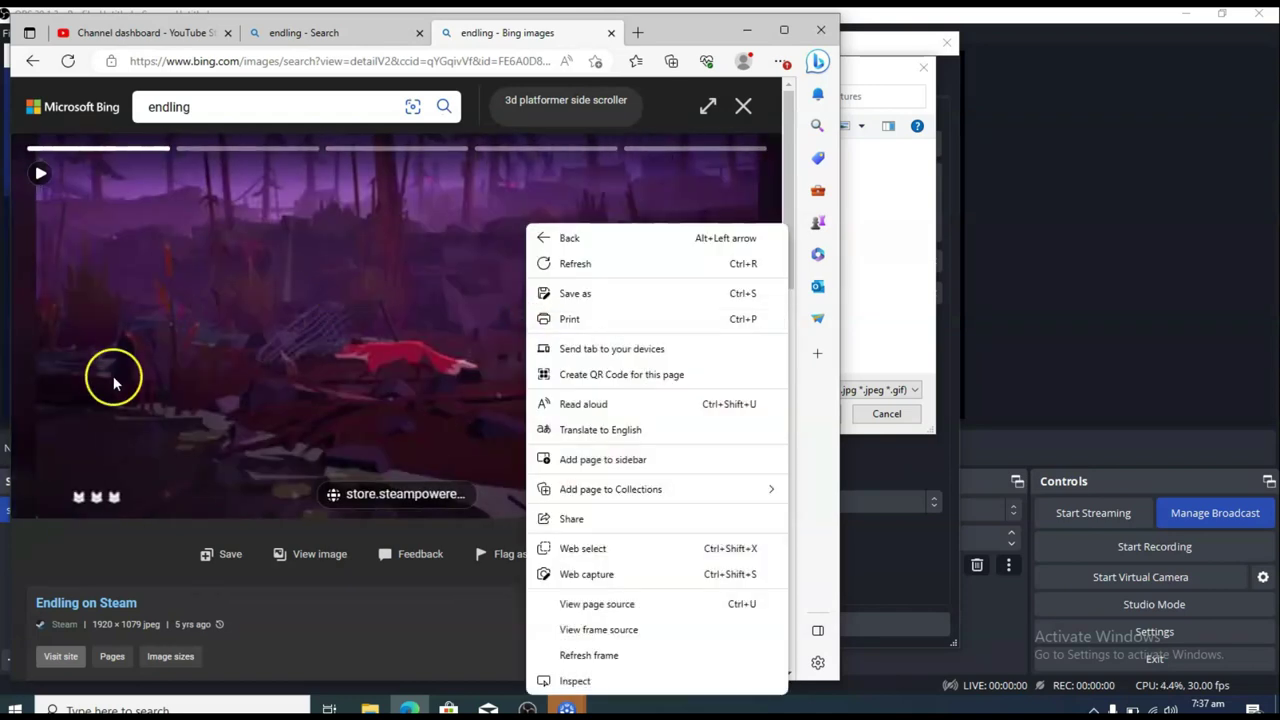
pyautogui.click(140, 310)
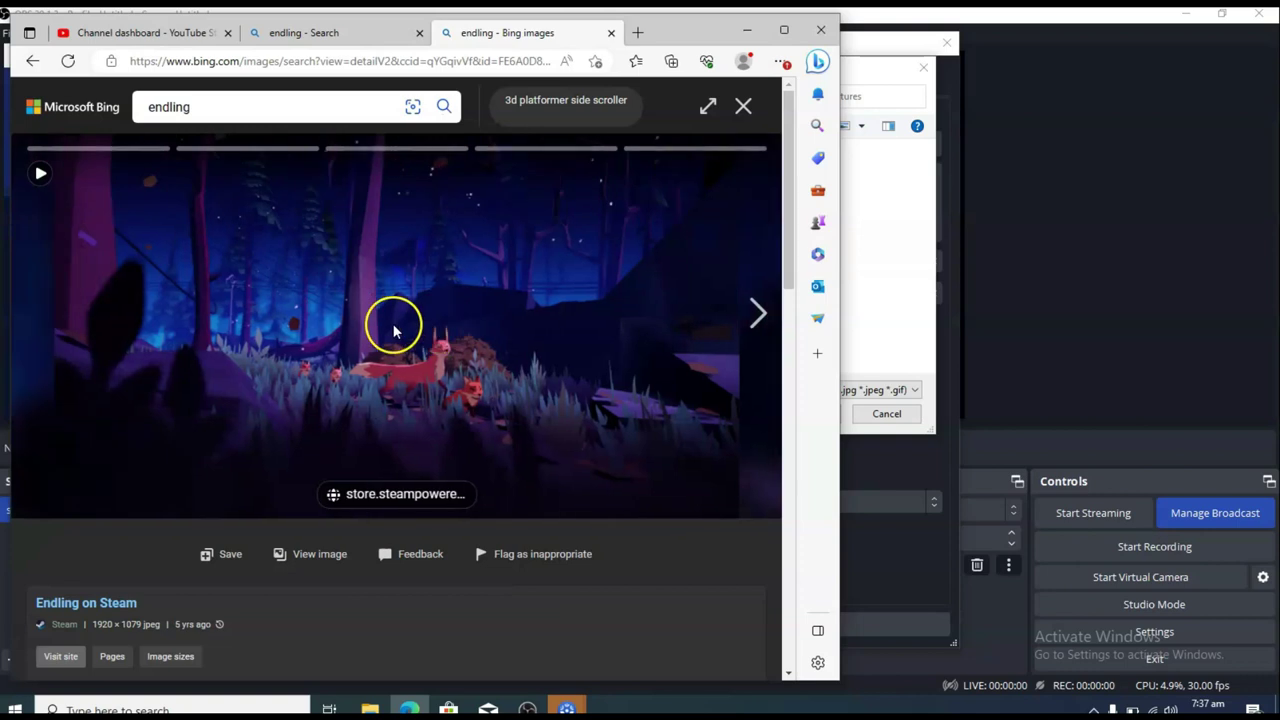
pyautogui.rightClick(310, 306)
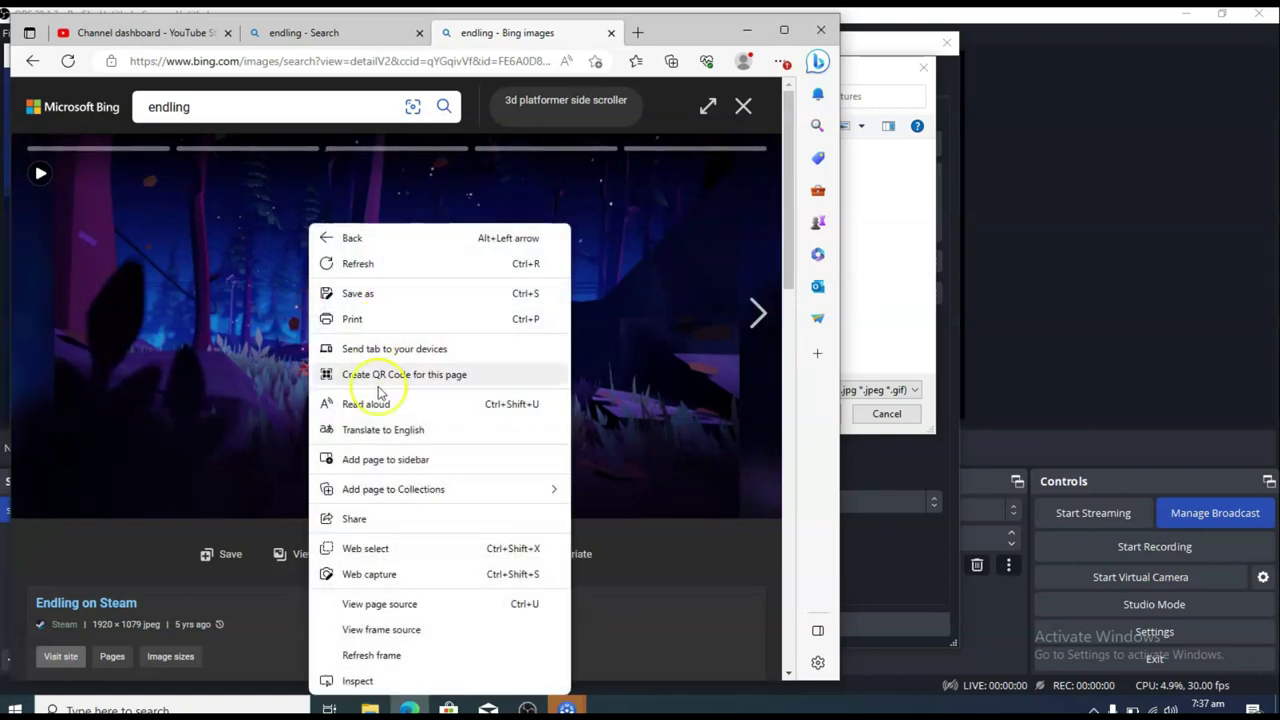
pyautogui.click(362, 296)
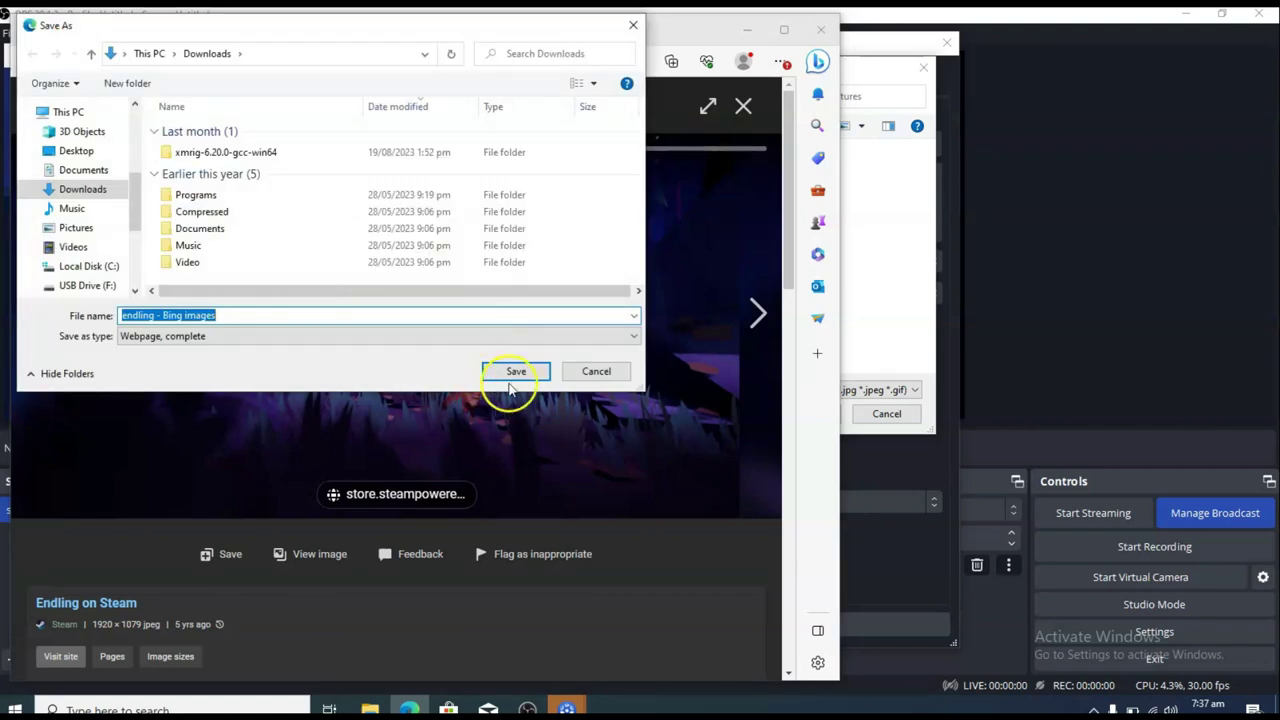
pyautogui.click(512, 372)
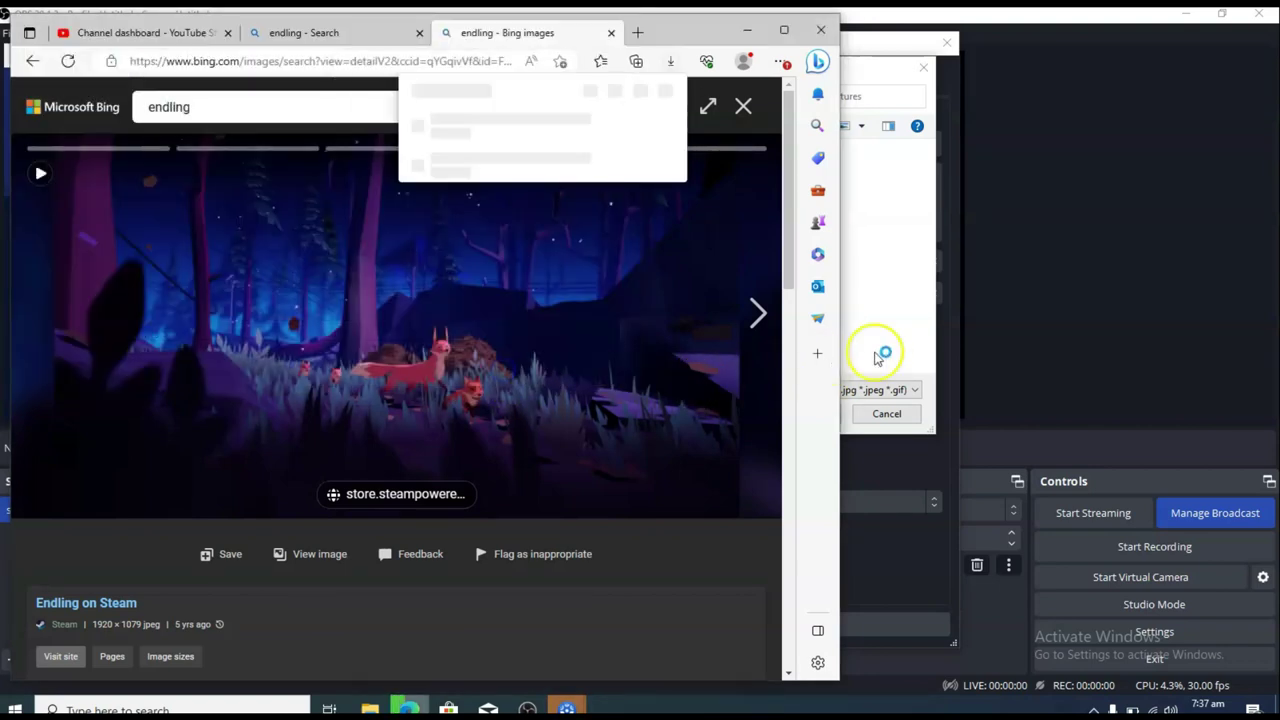
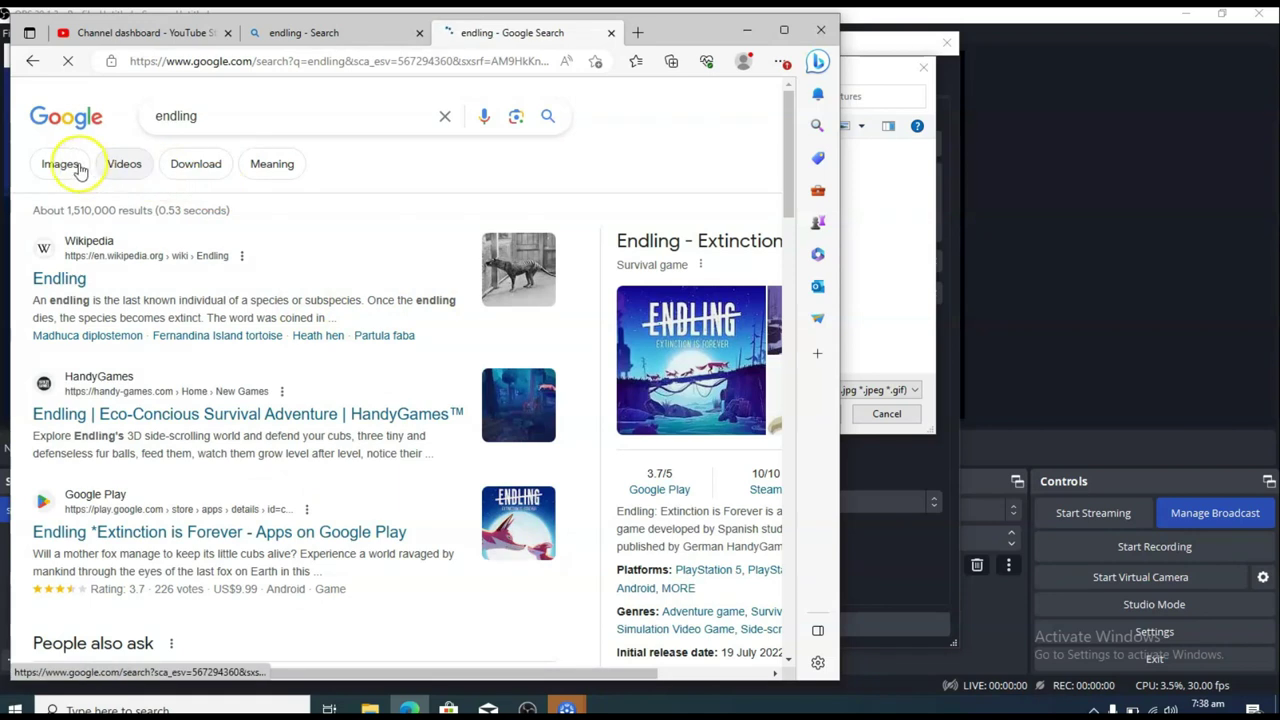
# Show Google's image results for "endling" and preview the Steam image titled "Endling - Extinction is Forever on Steam"
pyautogui.click(57, 163)
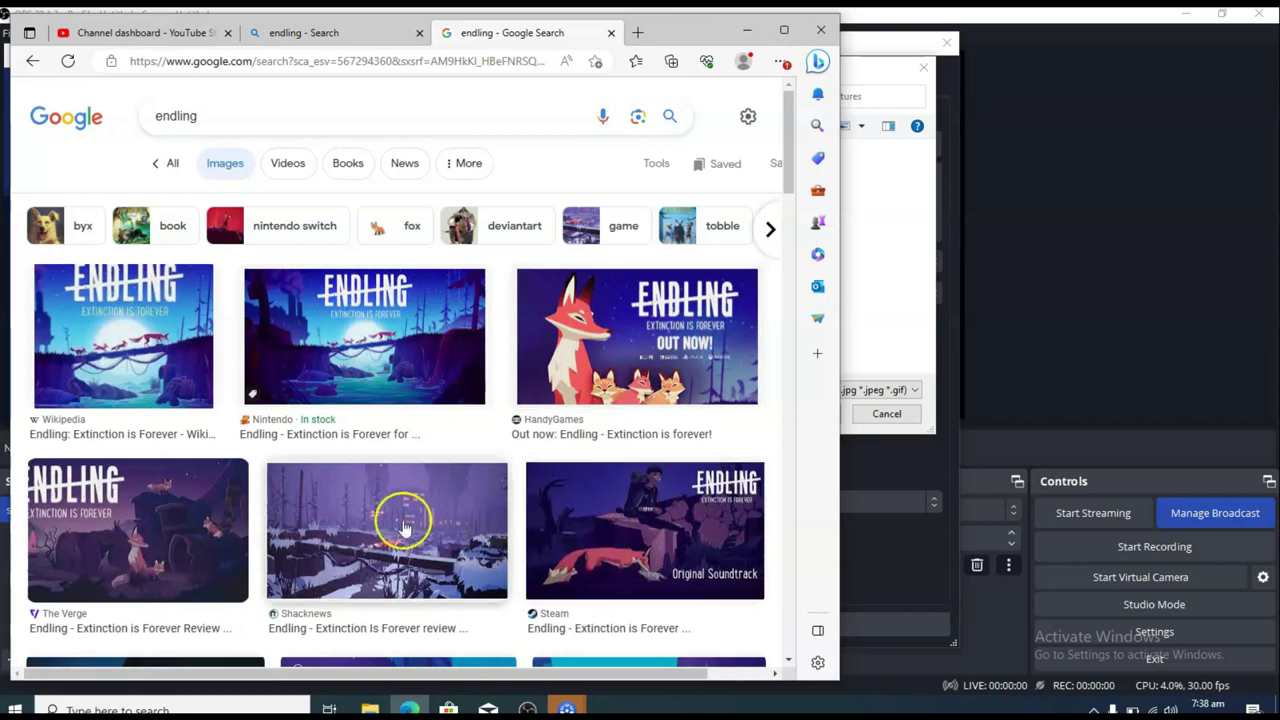
pyautogui.moveTo(785, 145); pyautogui.dragTo(783, 255)
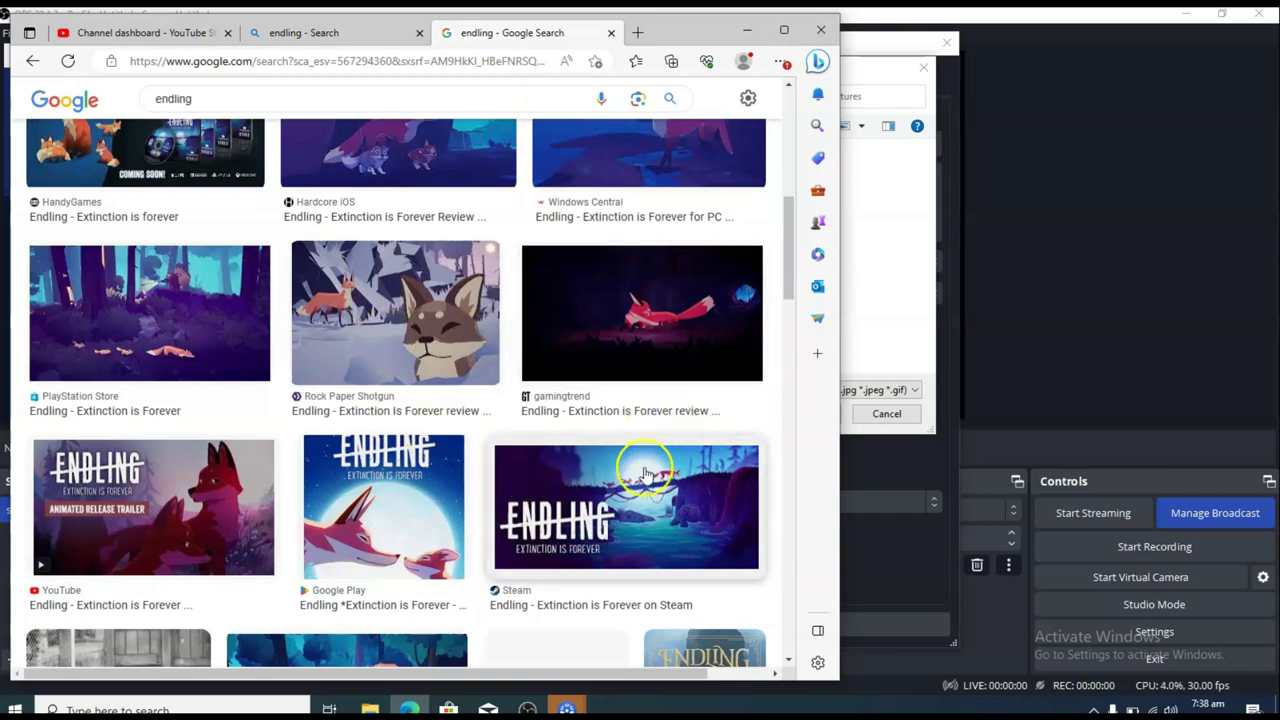
pyautogui.click(600, 505)
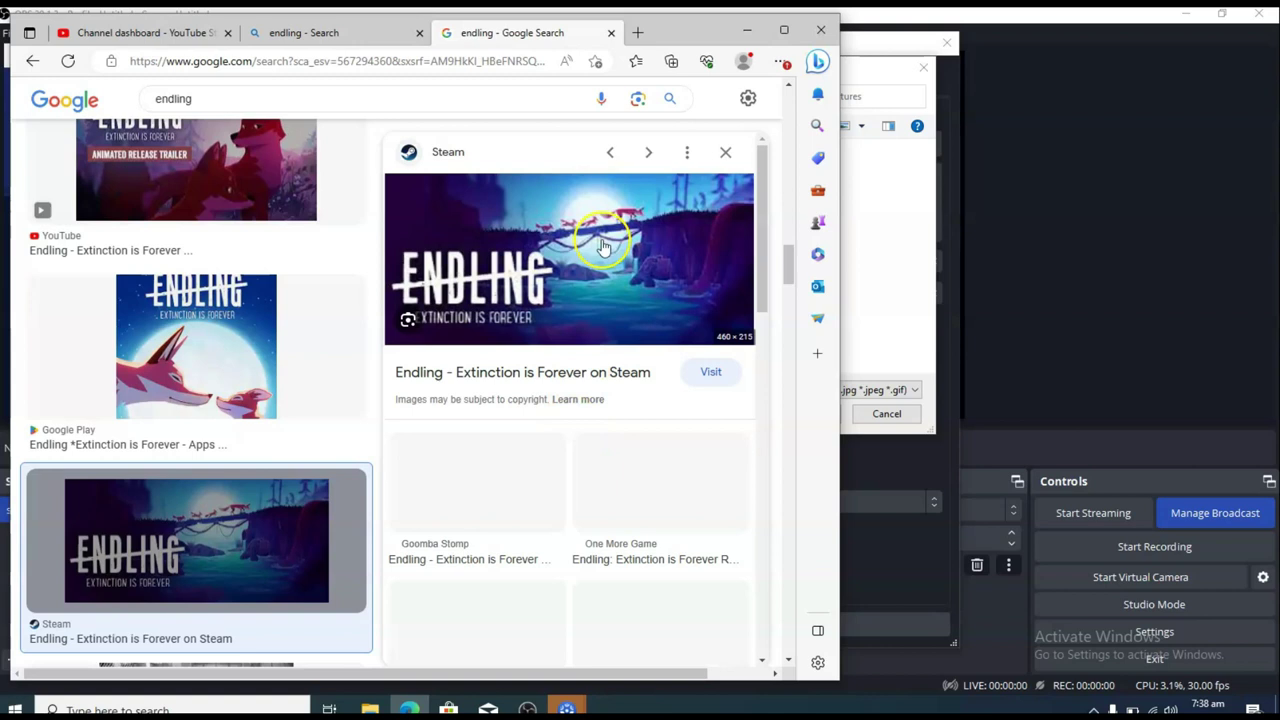
pyautogui.click(567, 238)
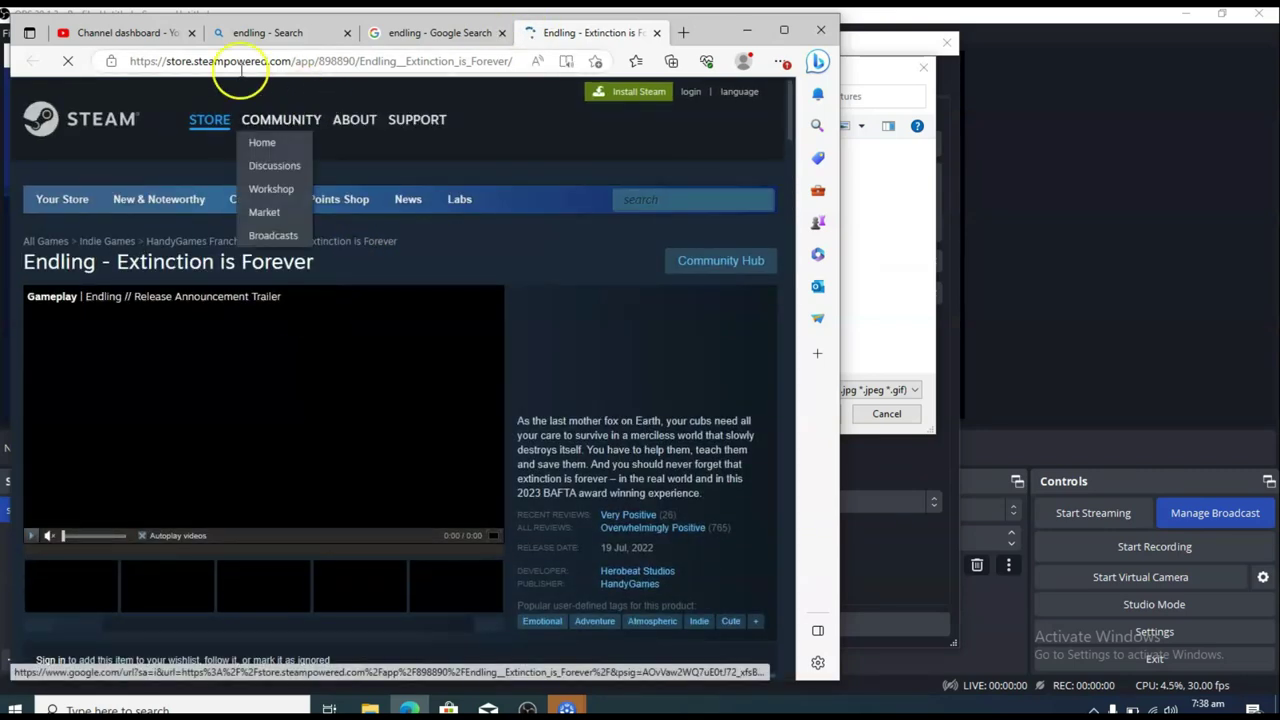
pyautogui.click(396, 40)
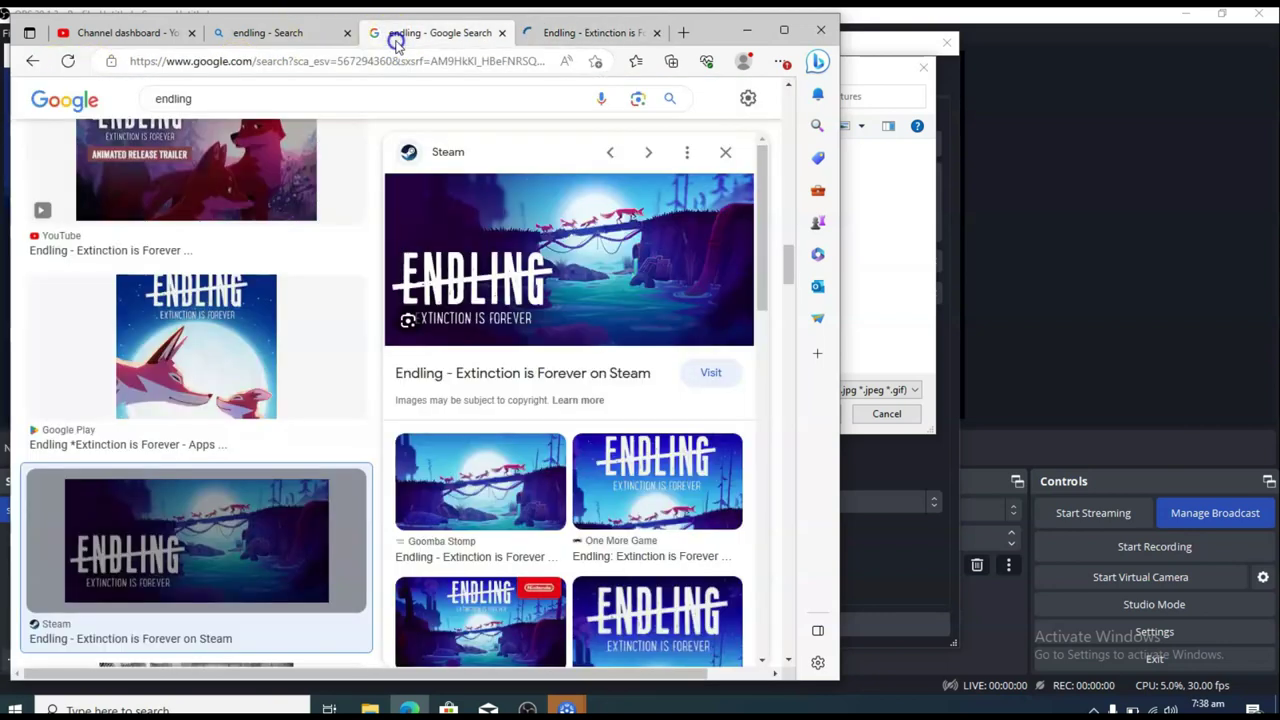
# Save the previewed Steam image to the Downloads folder as a JPEG named endling
pyautogui.rightClick(516, 322)
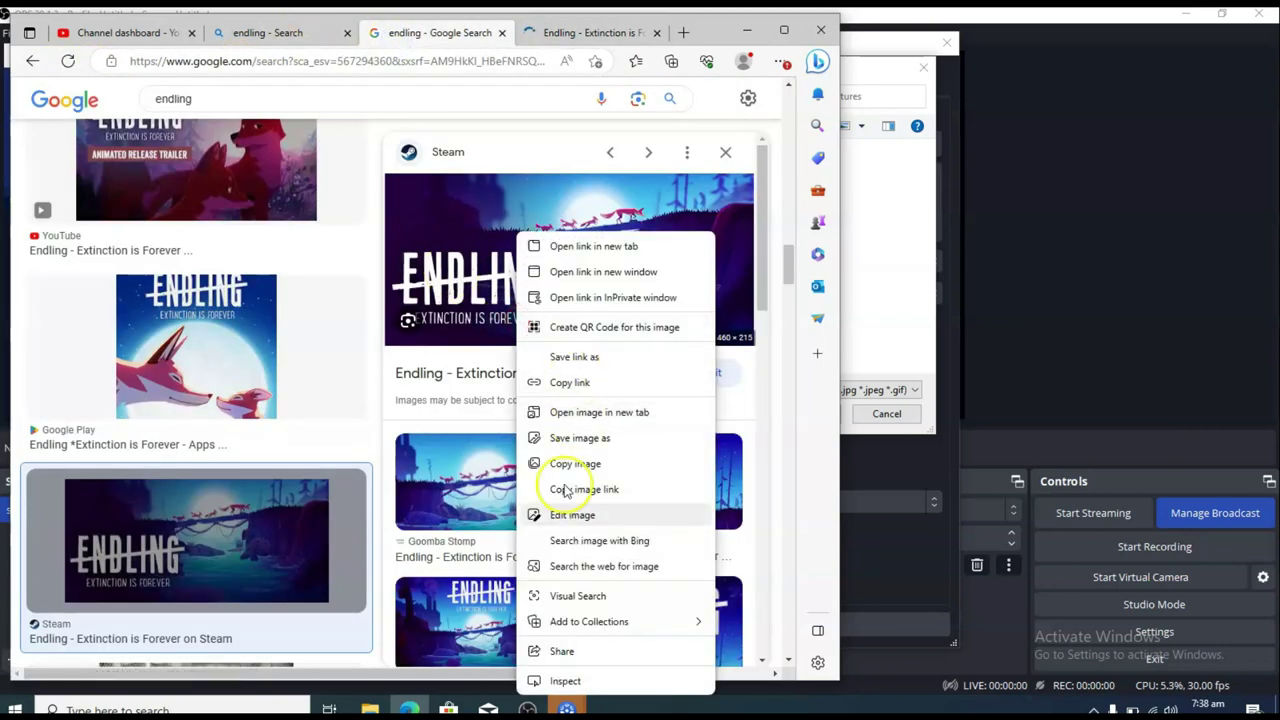
pyautogui.click(580, 442)
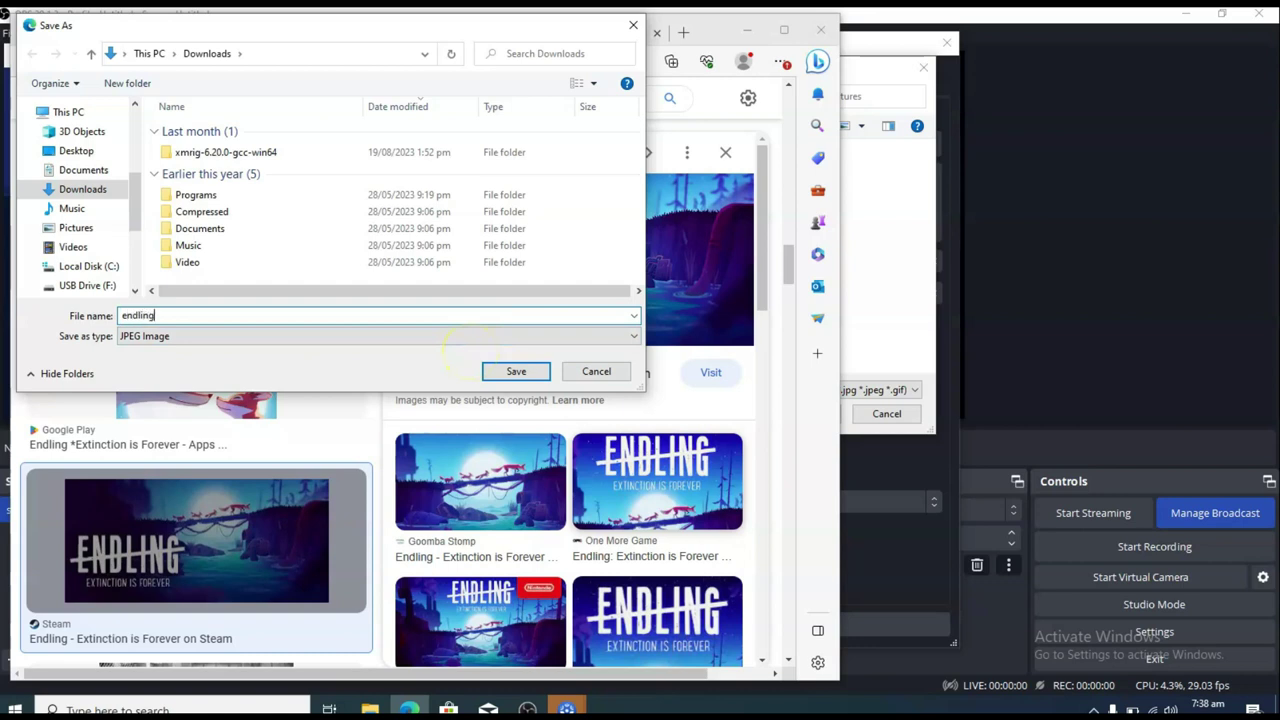
pyautogui.write('endling')
pyautogui.click(516, 371)
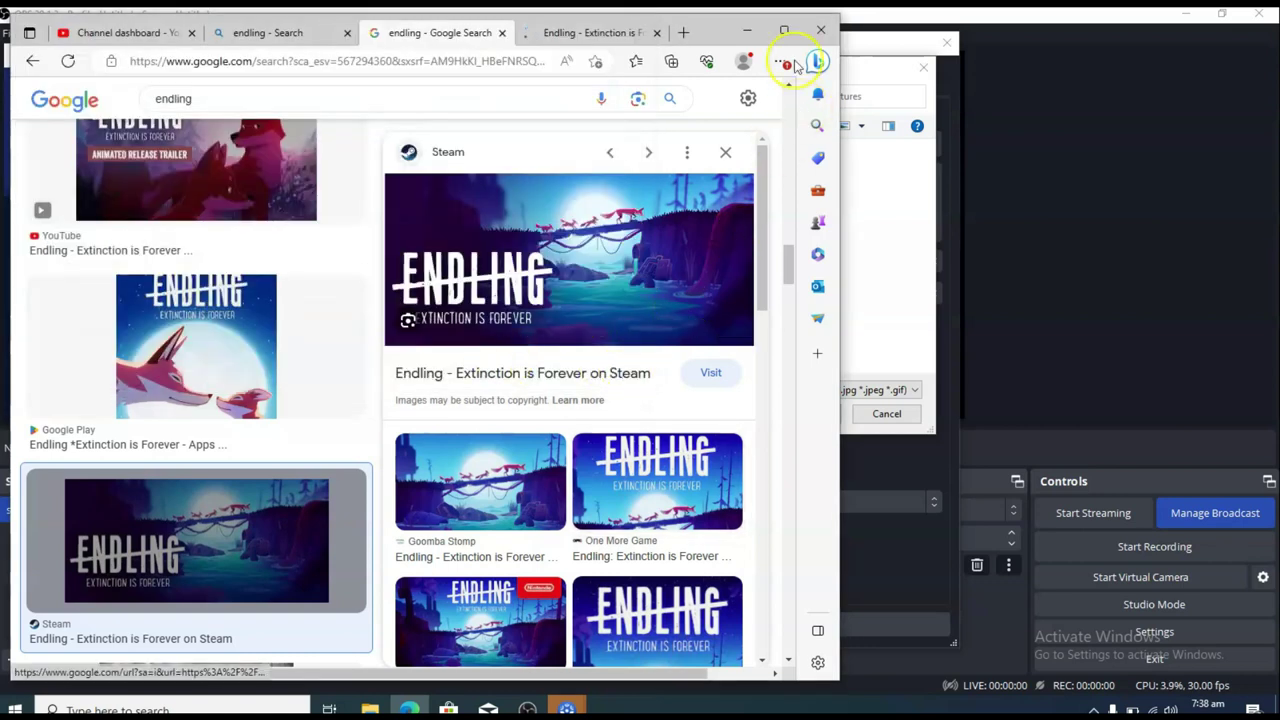
# Switch back to OBS Studio, use the endling image from Downloads as the thumbnail, and create the broadcast without starting the stream
pyautogui.click(745, 32)
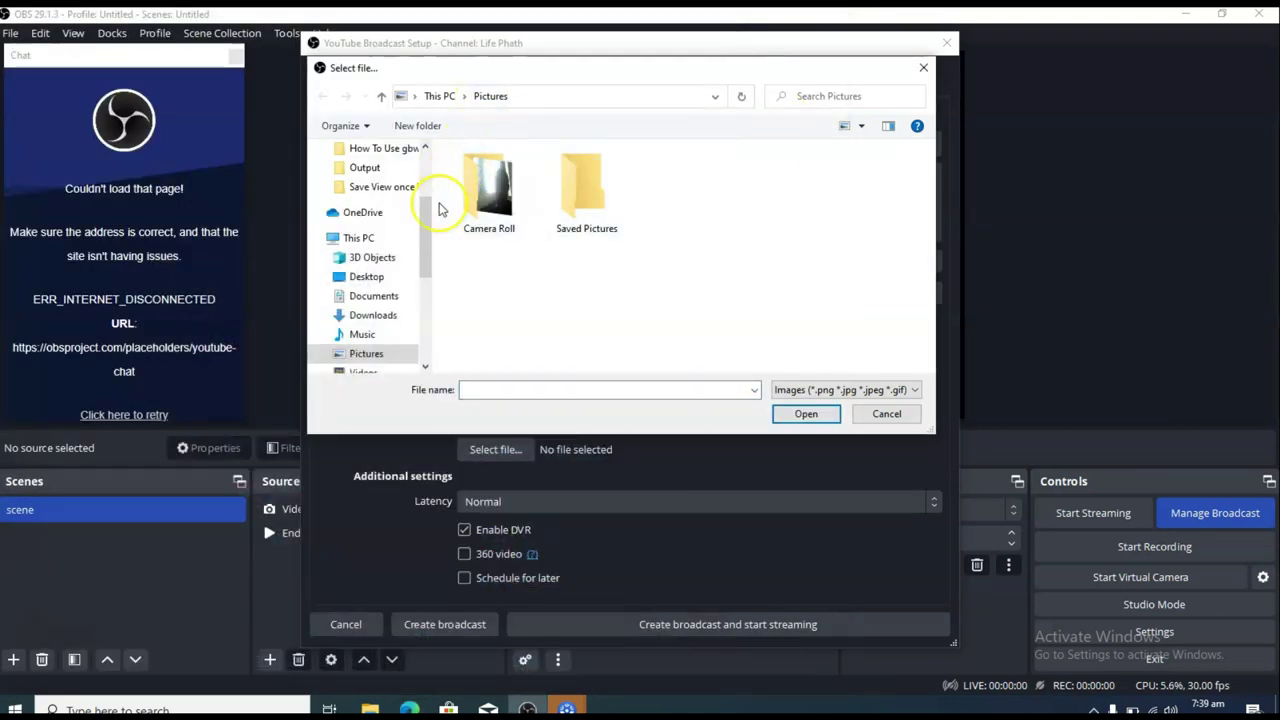
pyautogui.scroll(3, 420, 200)
pyautogui.click(372, 199)
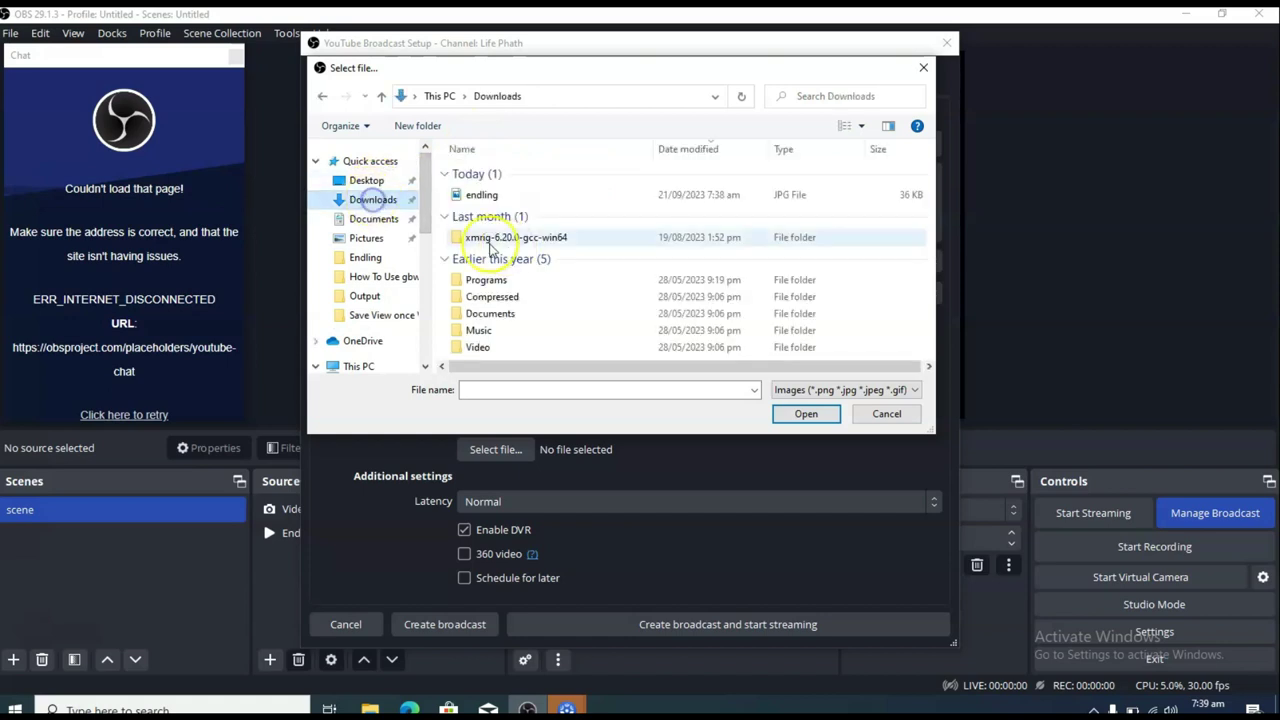
pyautogui.doubleClick(470, 195)
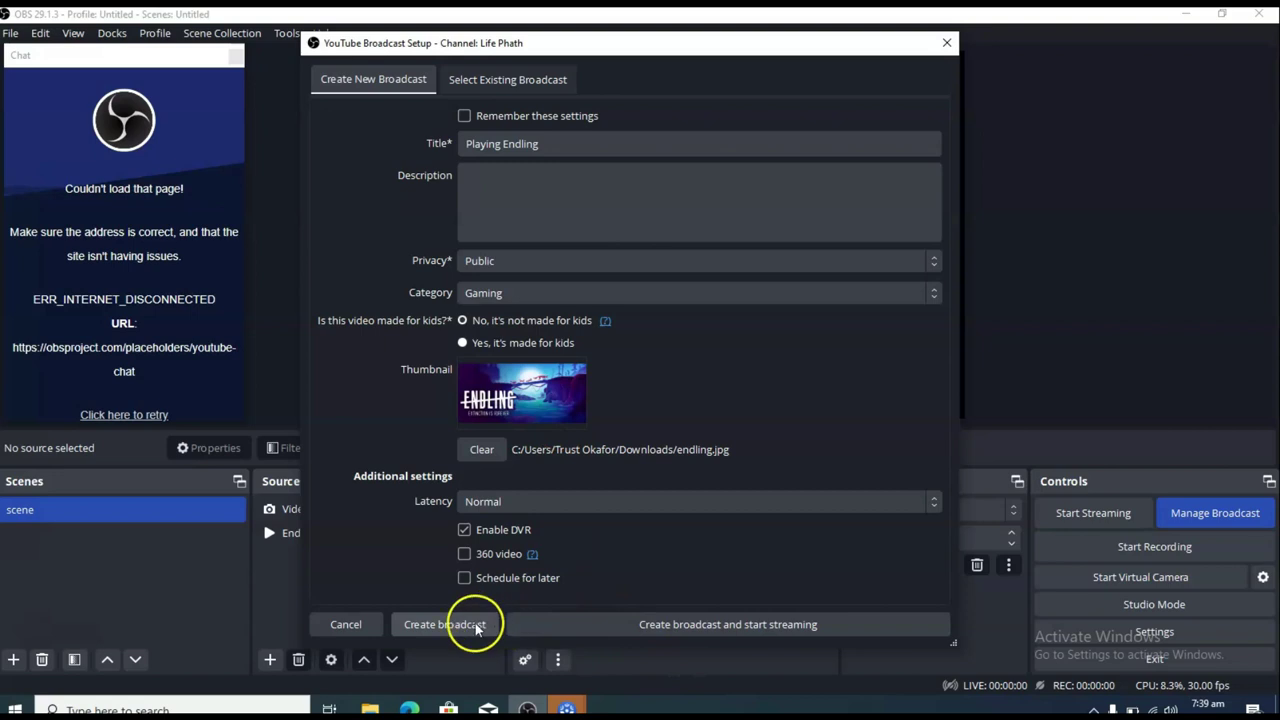
pyautogui.click(432, 628)
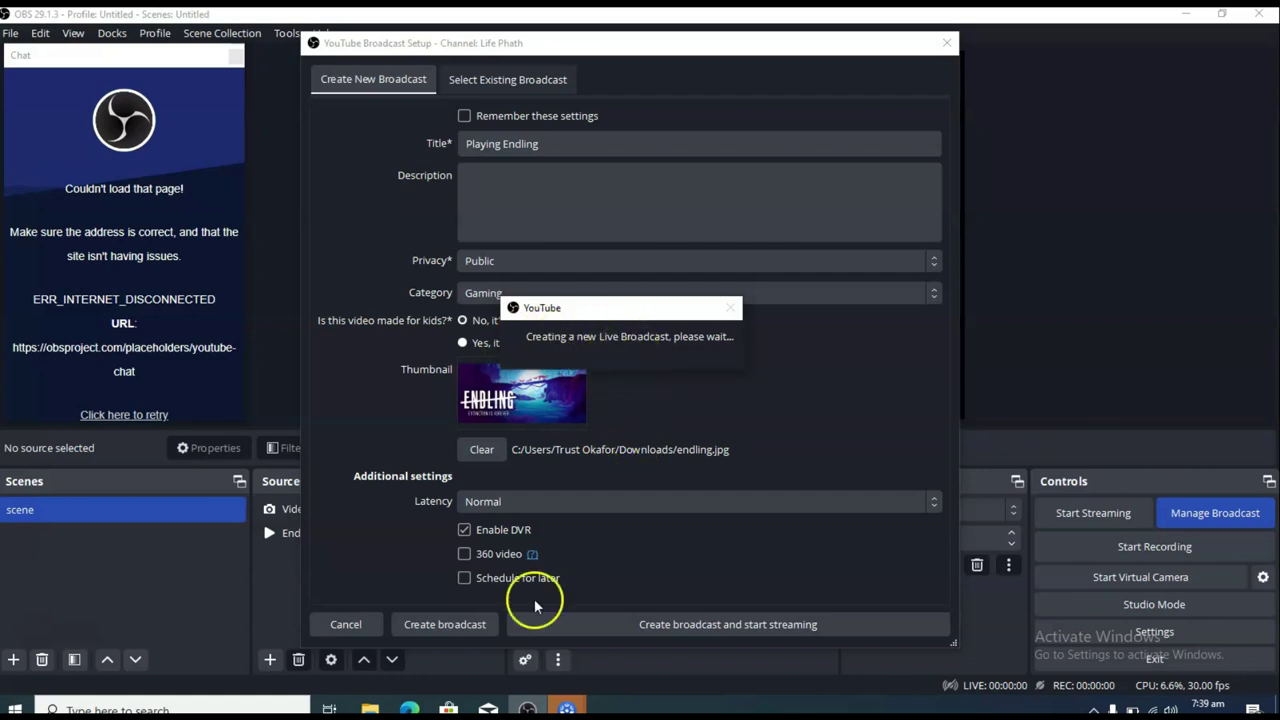
# Switch to Microsoft Edge and open the channel's Content page in YouTube Studio
pyautogui.click(412, 708)
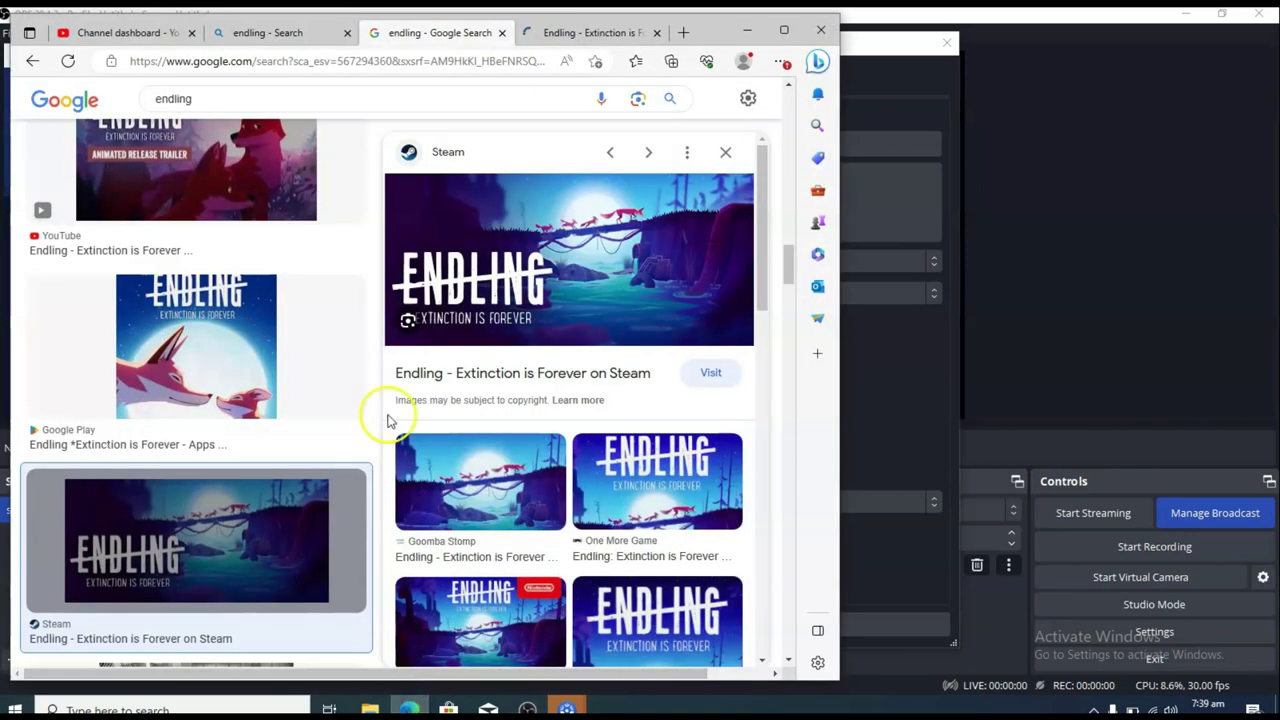
pyautogui.click(128, 33)
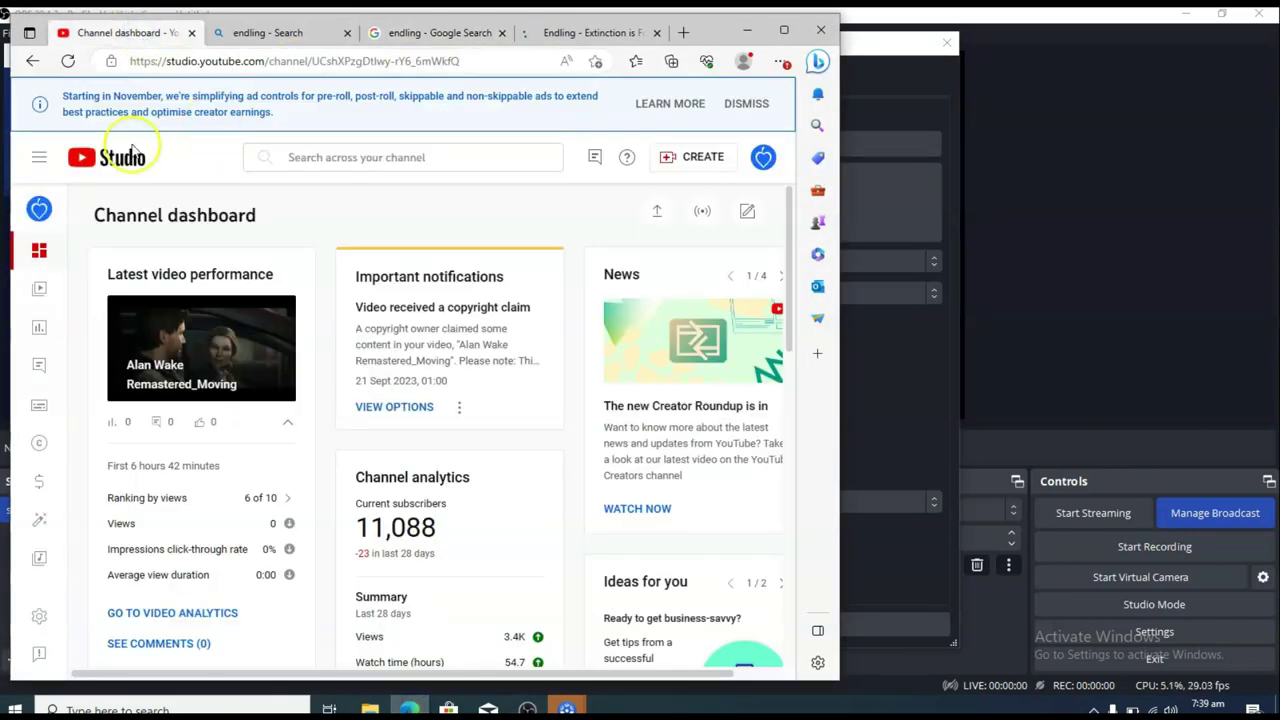
pyautogui.click(49, 291)
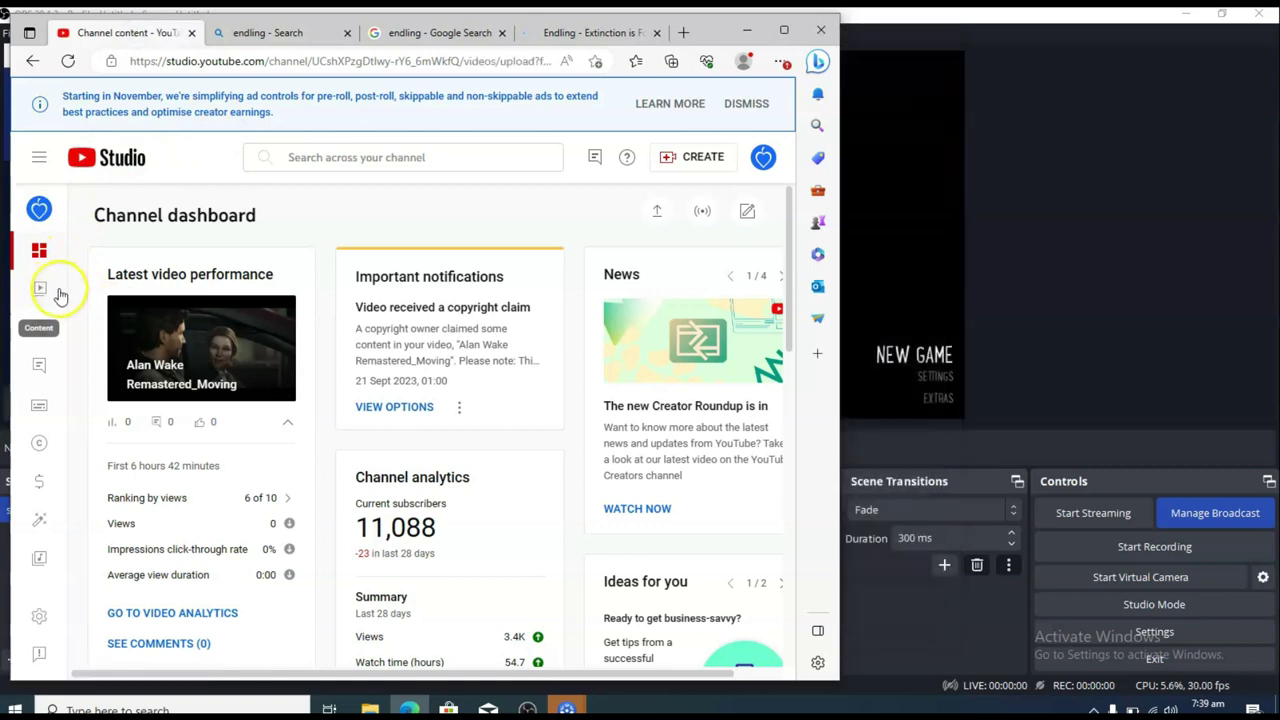
# Show the channel's live streams in YouTube Studio and open the live control room of the upcoming Playing Endling stream
pyautogui.click(784, 30)
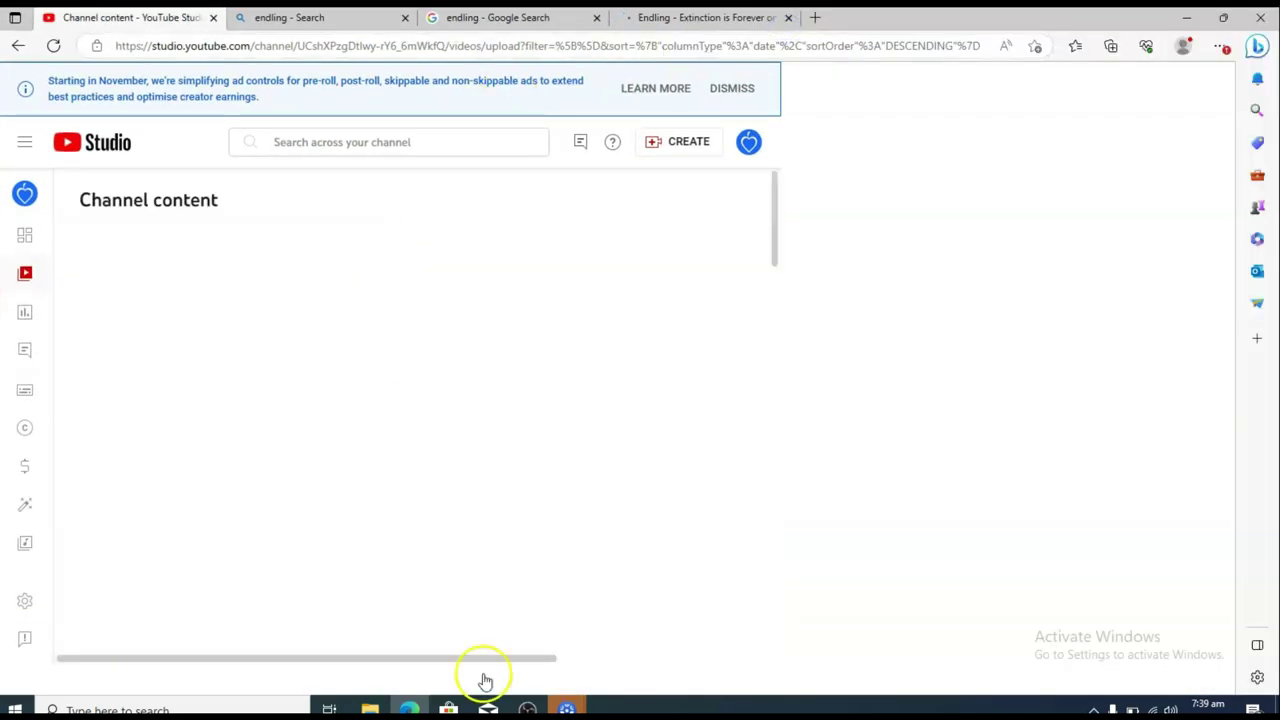
pyautogui.click(527, 708)
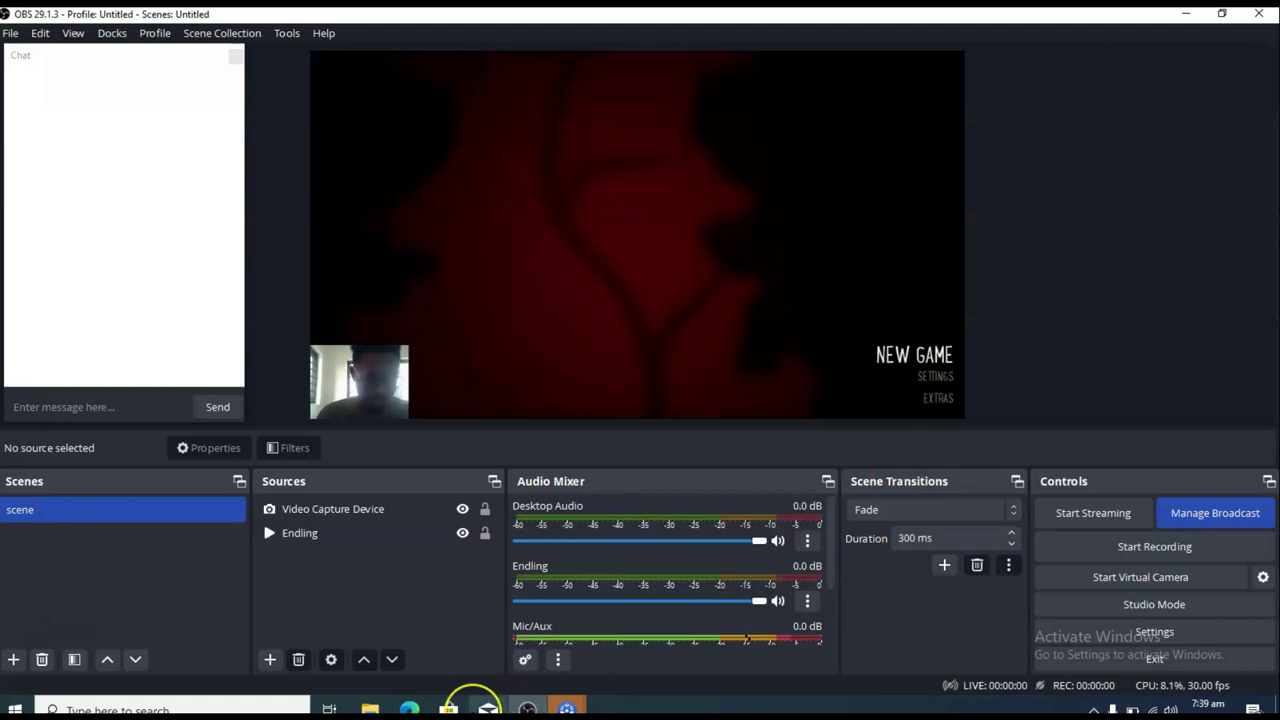
pyautogui.hotkey('alt', 'Tab')
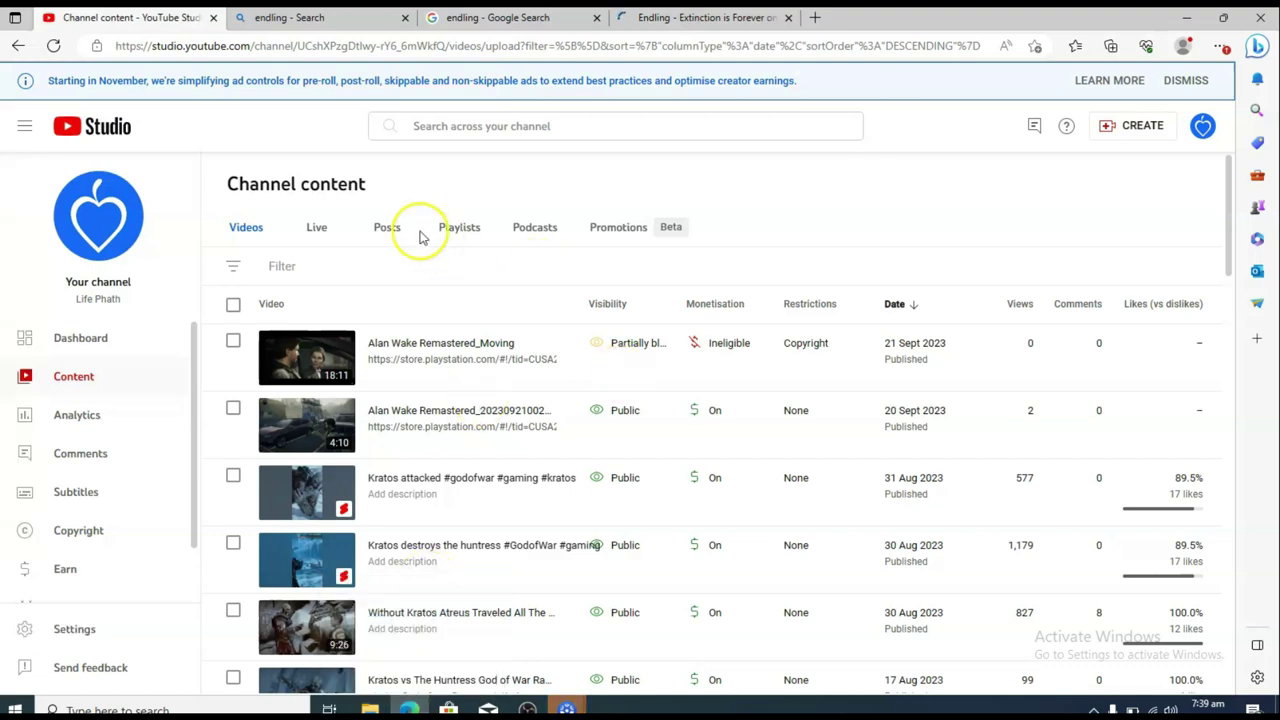
pyautogui.click(316, 229)
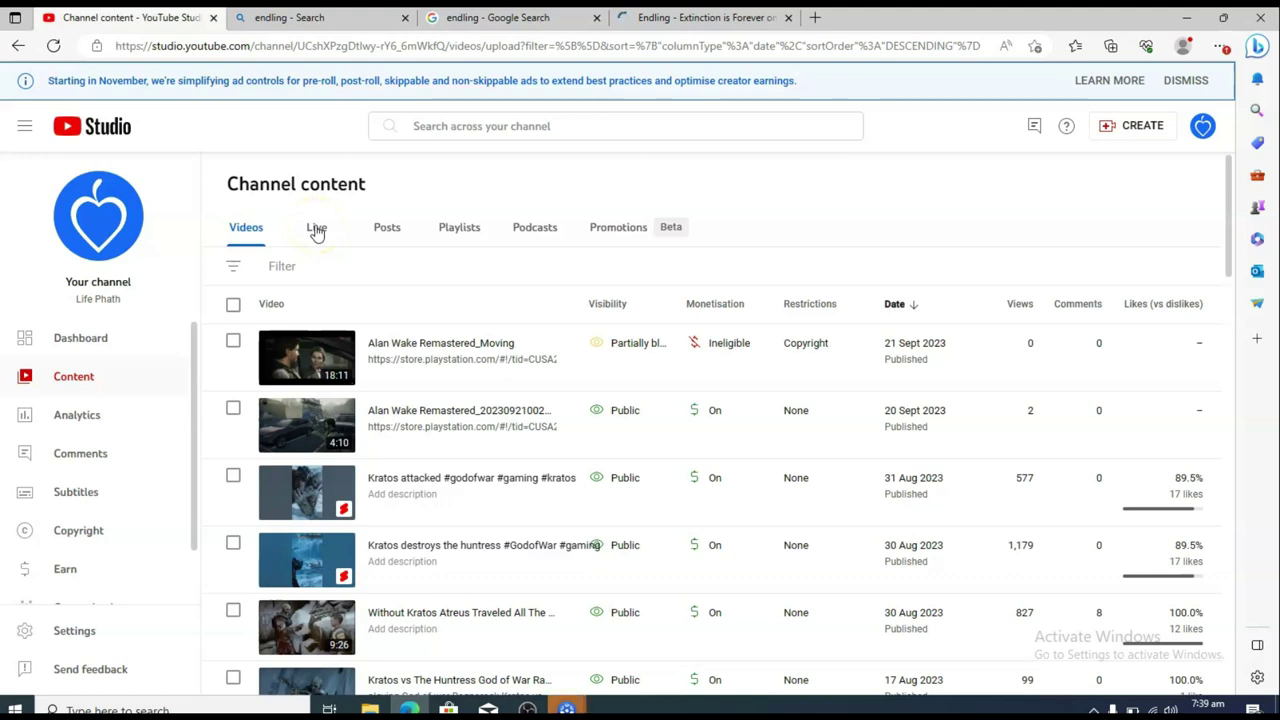
pyautogui.click(316, 229)
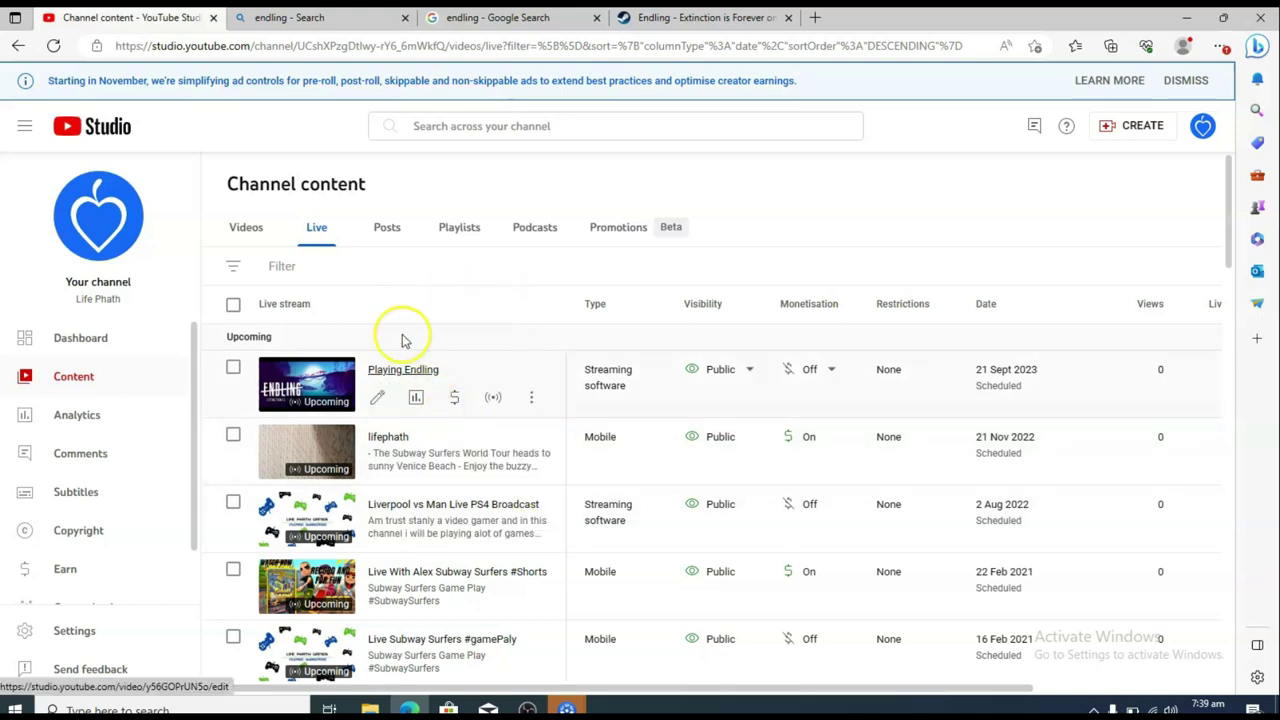
pyautogui.click(494, 398)
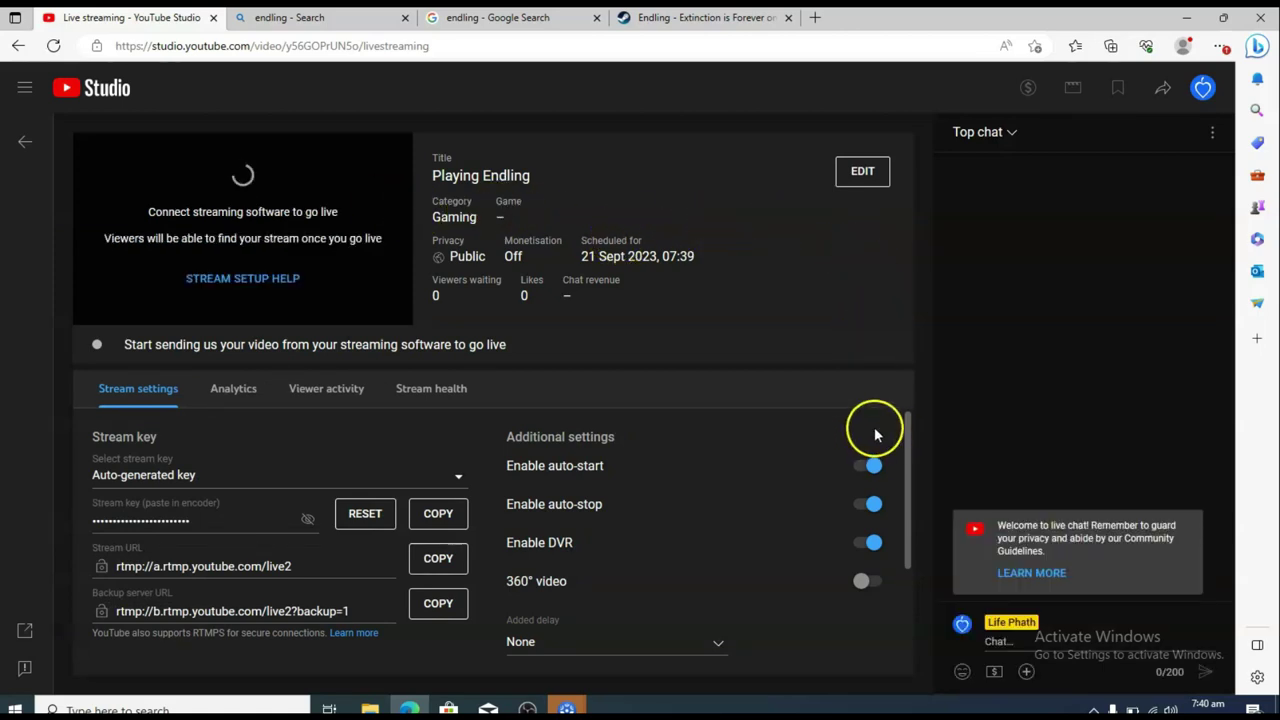
# Review the stream settings, open the stream's details for editing, and enter the description "this is my Endling game play"
pyautogui.click(908, 432)
pyautogui.moveTo(908, 432); pyautogui.dragTo(908, 547)
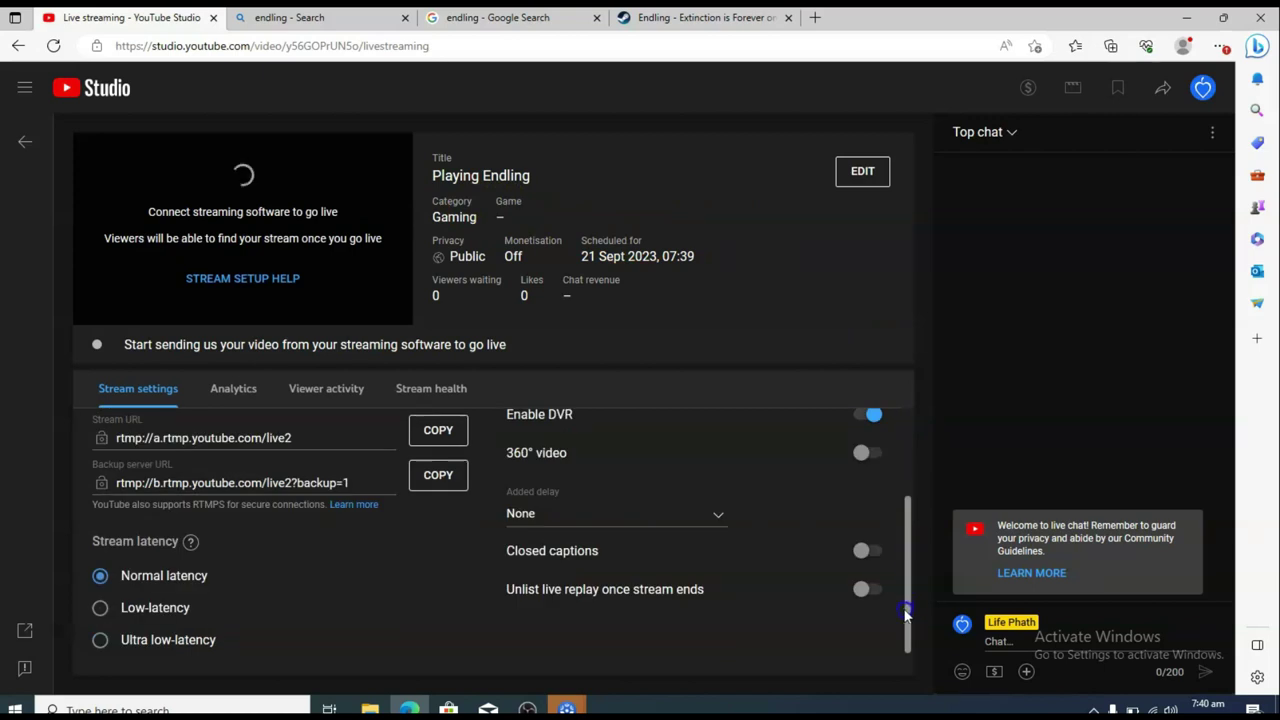
pyautogui.moveTo(905, 614); pyautogui.dragTo(928, 306)
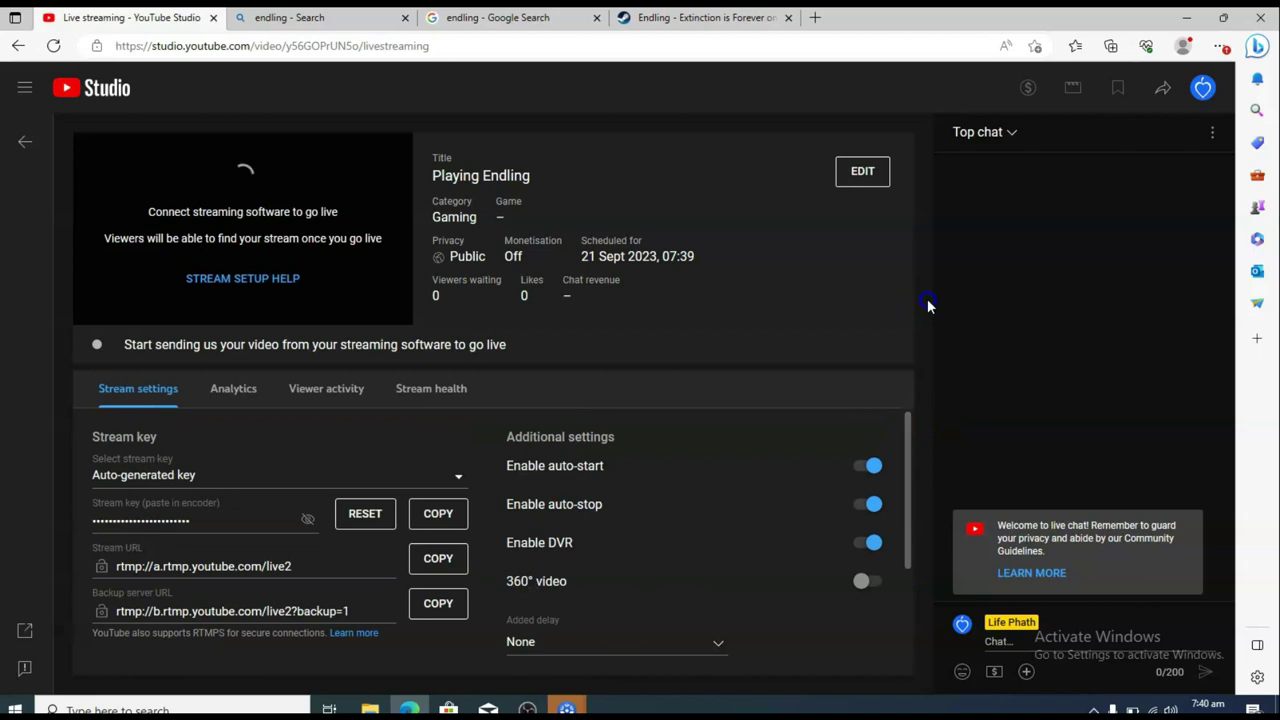
pyautogui.click(862, 174)
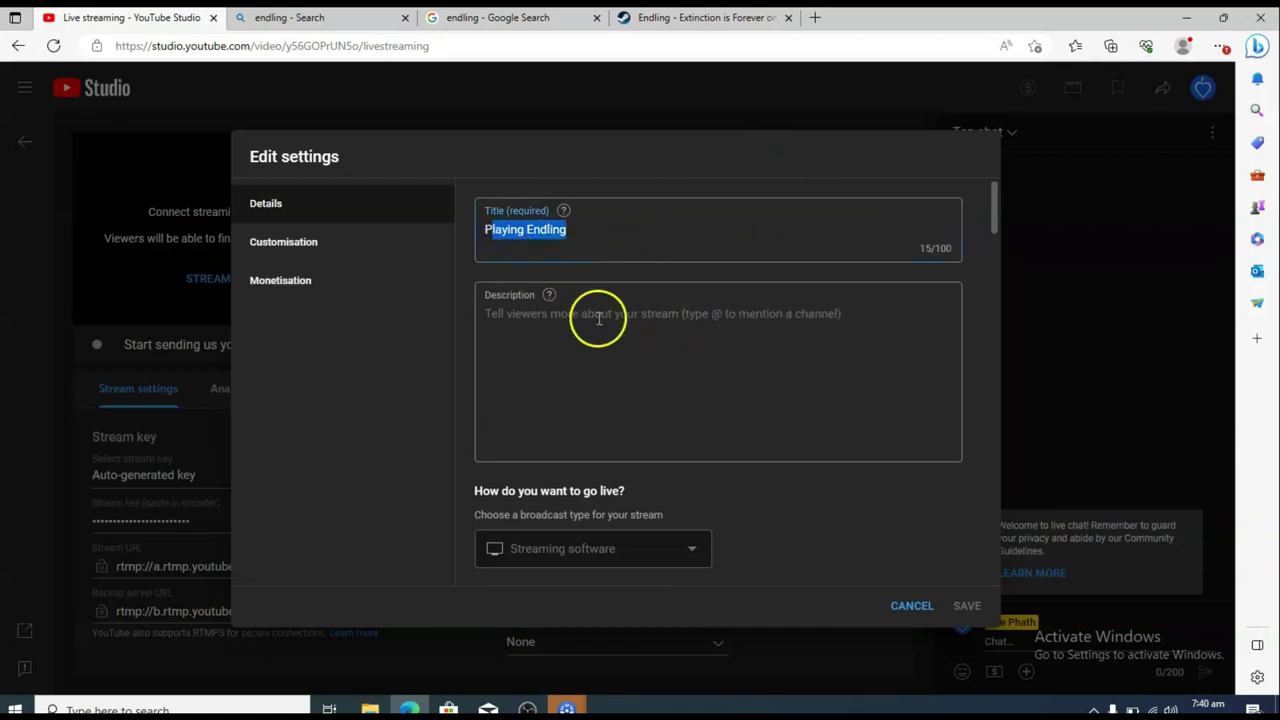
pyautogui.click(792, 337)
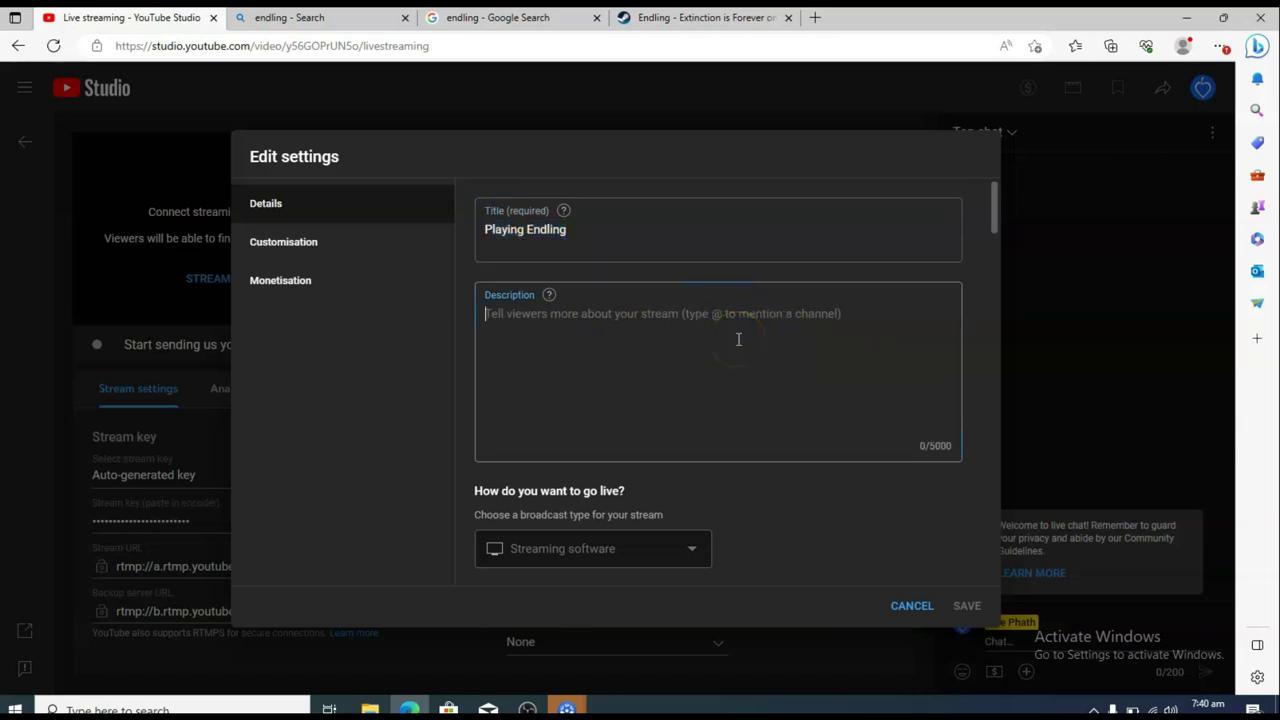
pyautogui.write('this is my Endling game p')
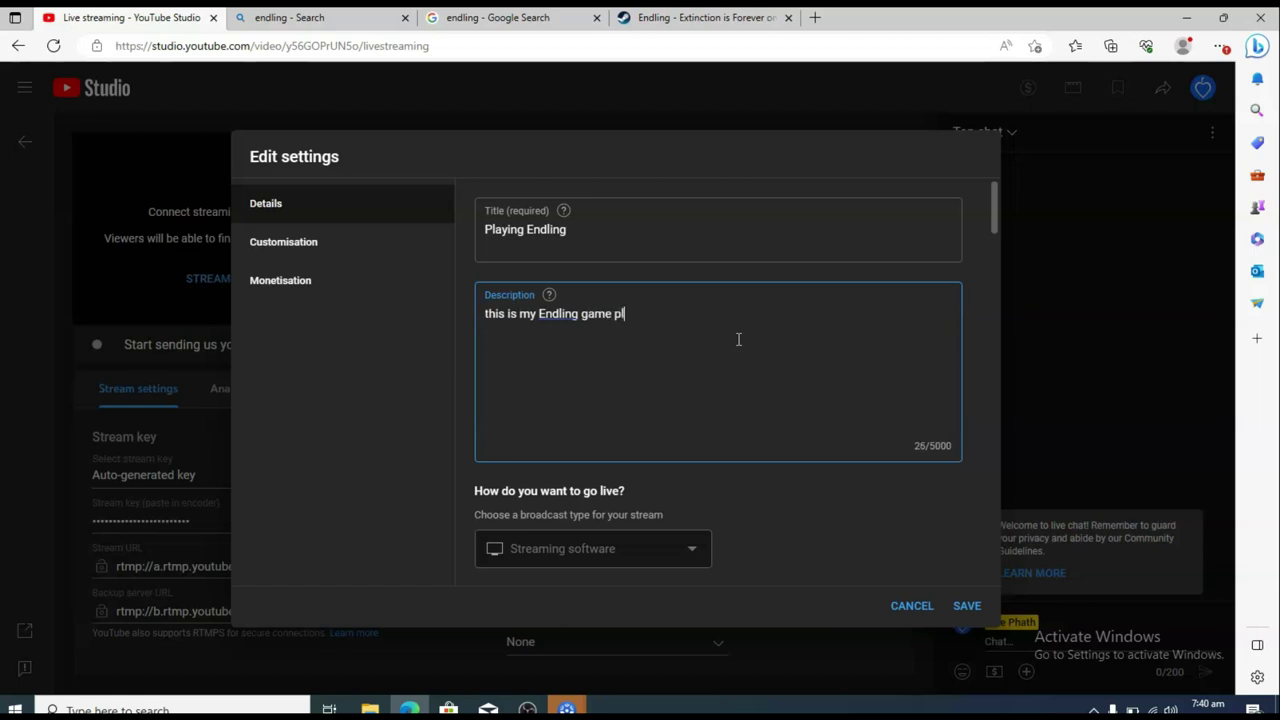
pyautogui.write('y')
# Create a new public playlist titled Endling and assign the stream to it
pyautogui.moveTo(993, 220); pyautogui.dragTo(994, 348)
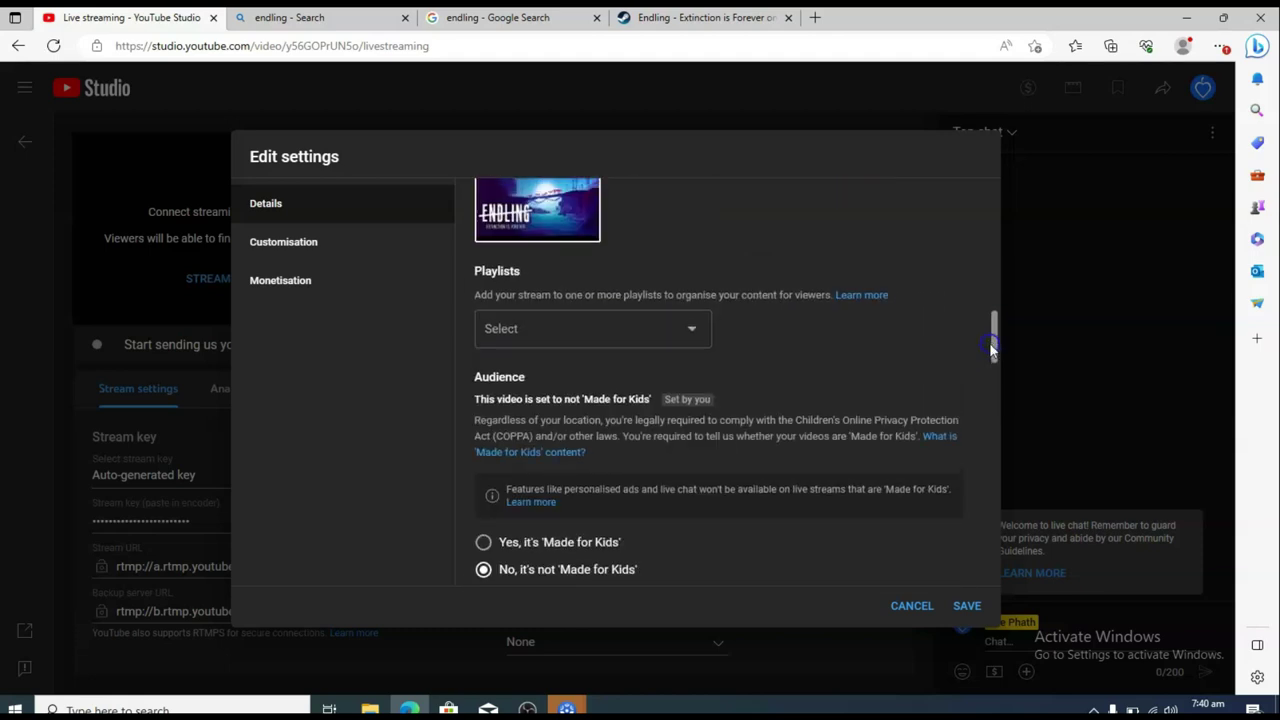
pyautogui.click(622, 330)
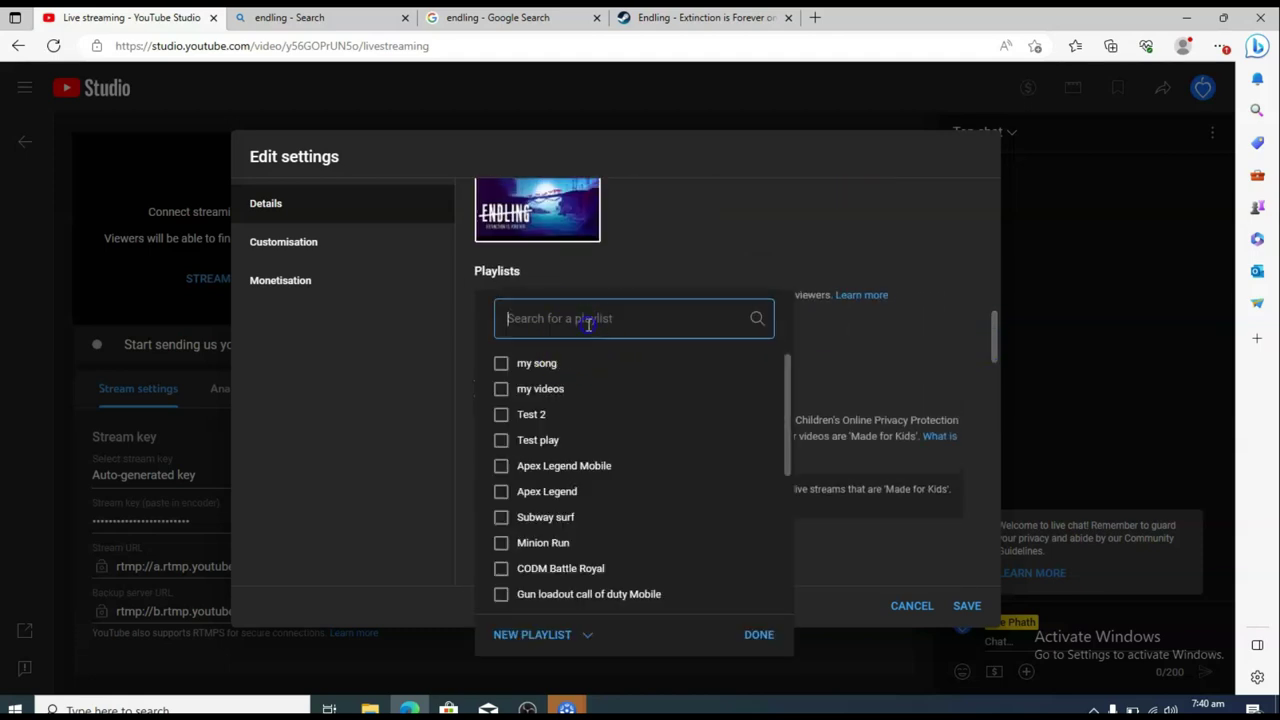
pyautogui.click(531, 636)
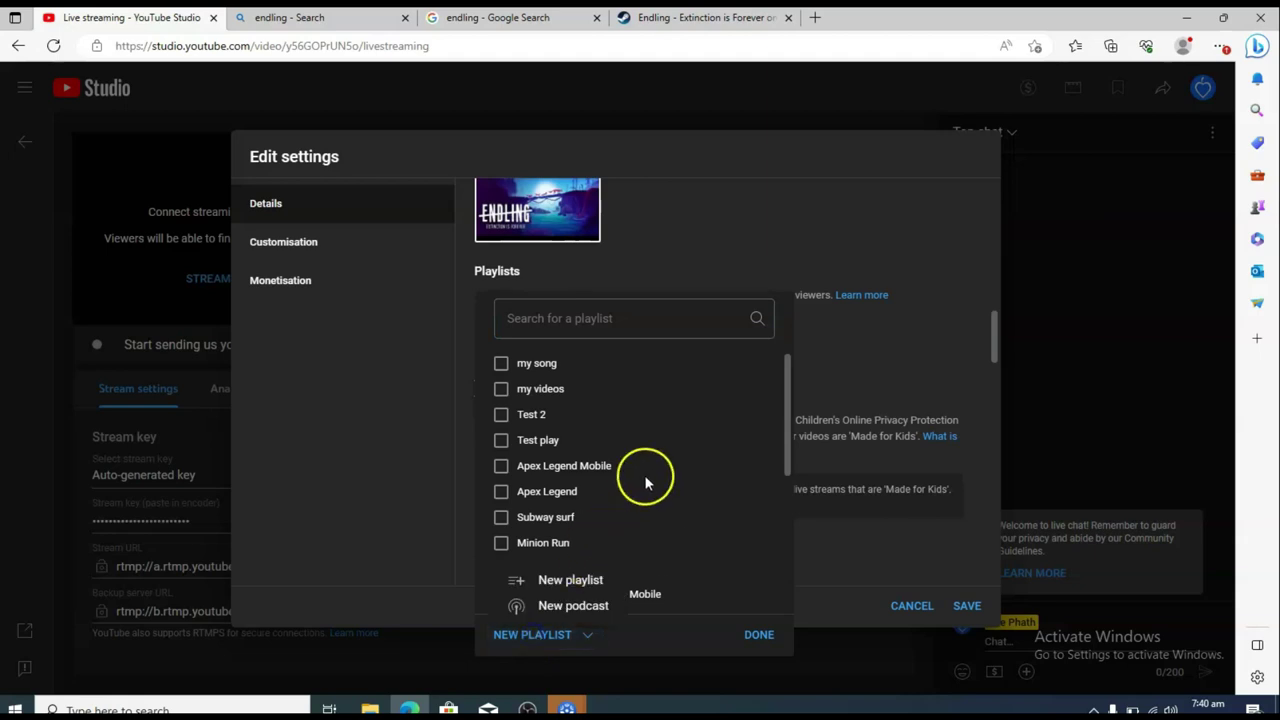
pyautogui.click(552, 582)
pyautogui.click(522, 297)
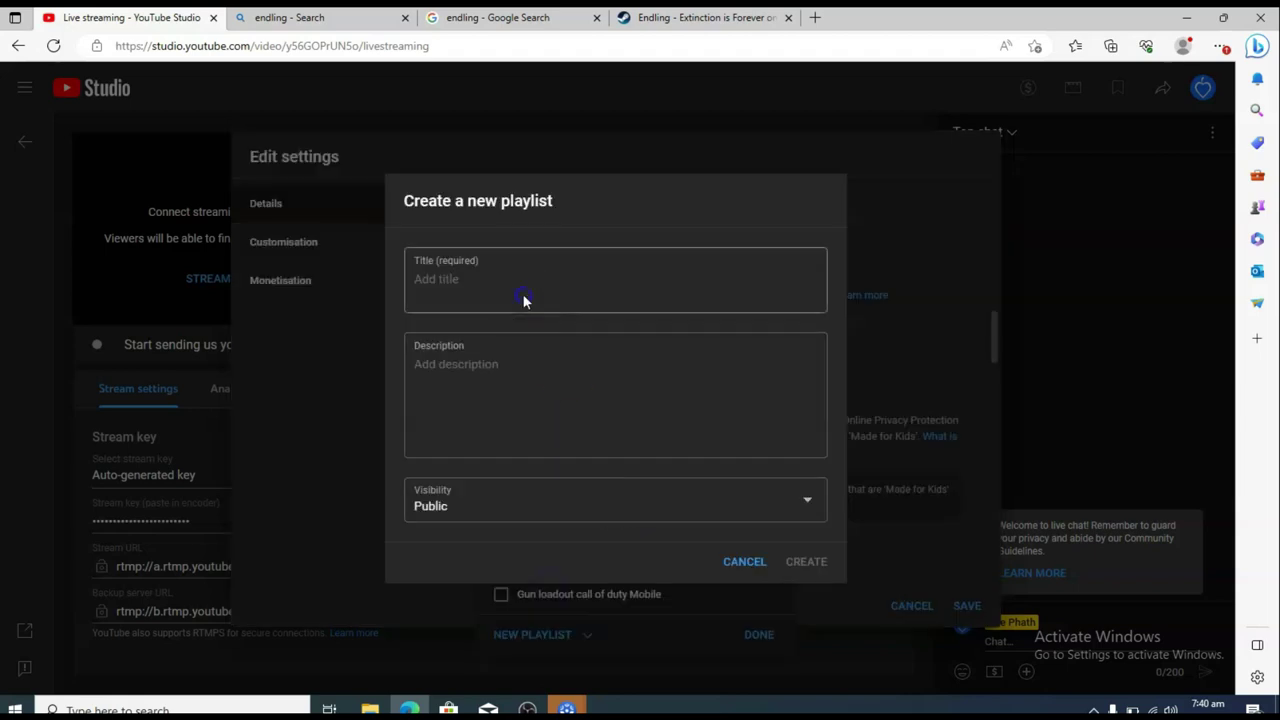
pyautogui.write('Eng')
pyautogui.write('ling')
pyautogui.click(585, 403)
pyautogui.click(790, 561)
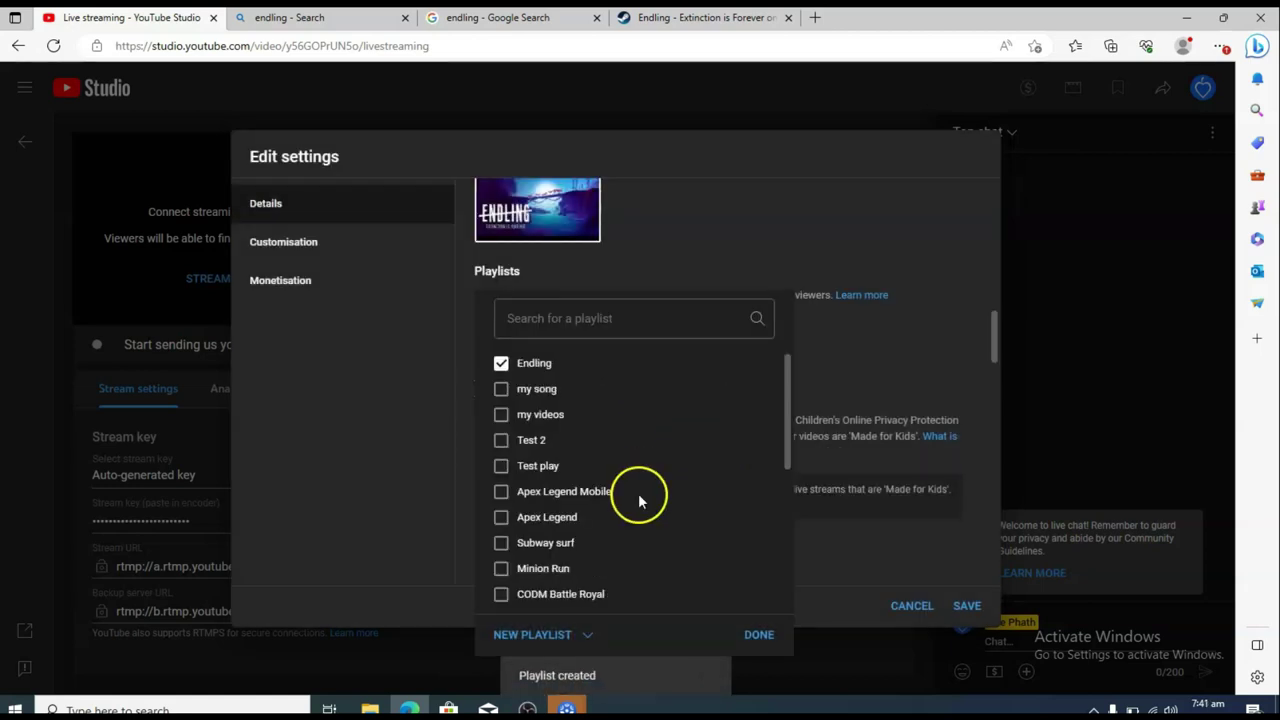
pyautogui.click(759, 634)
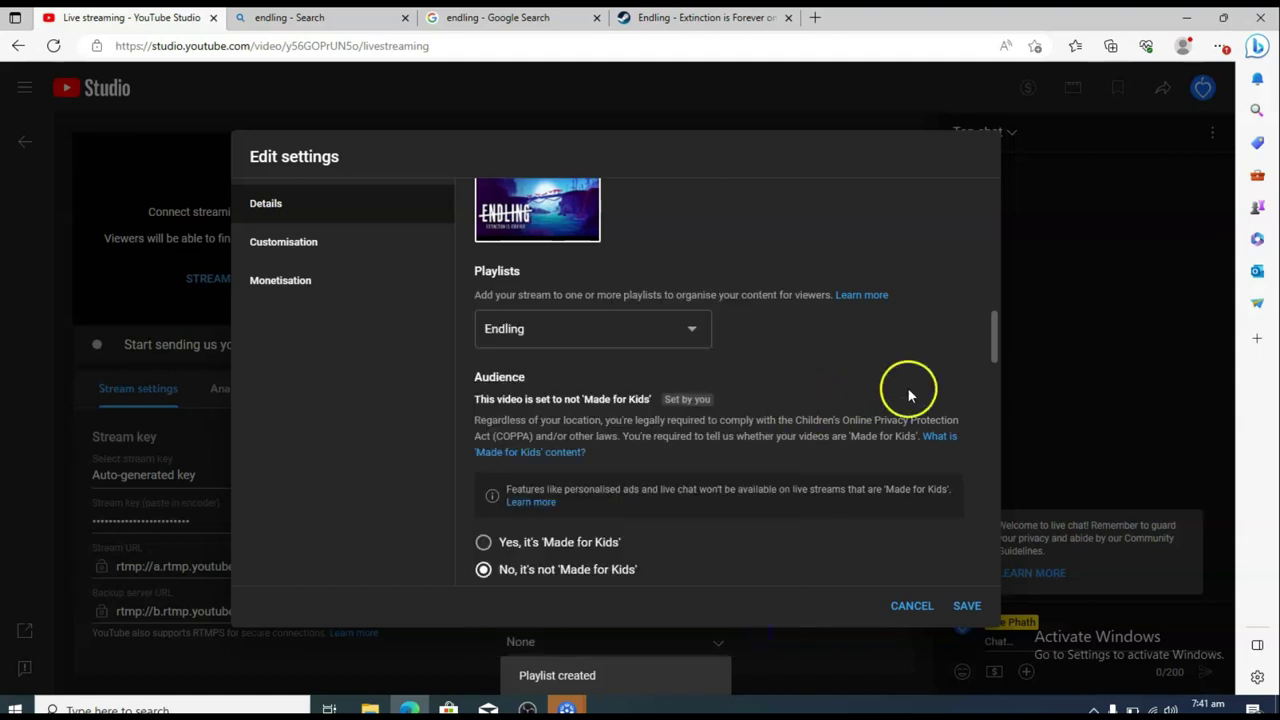
# Add the tag "endling" and set the game title to Endling - Extinction is Forever
pyautogui.moveTo(993, 343); pyautogui.dragTo(960, 457)
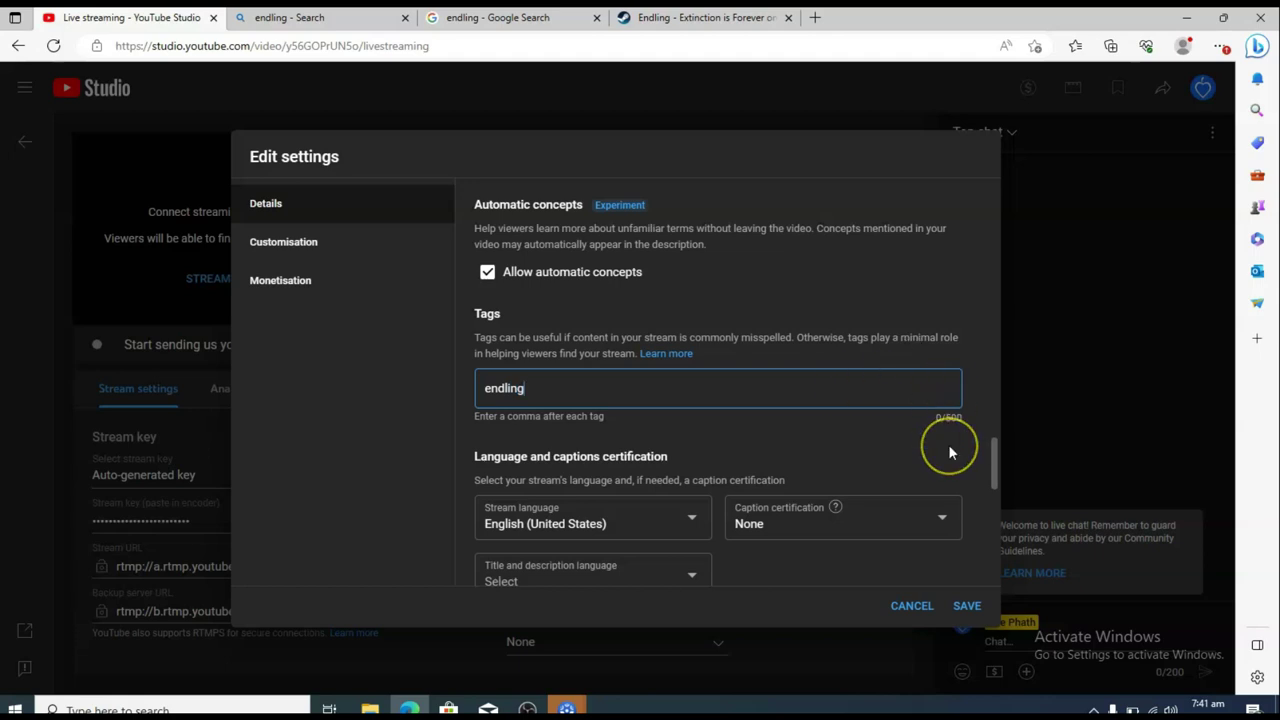
pyautogui.write(',')
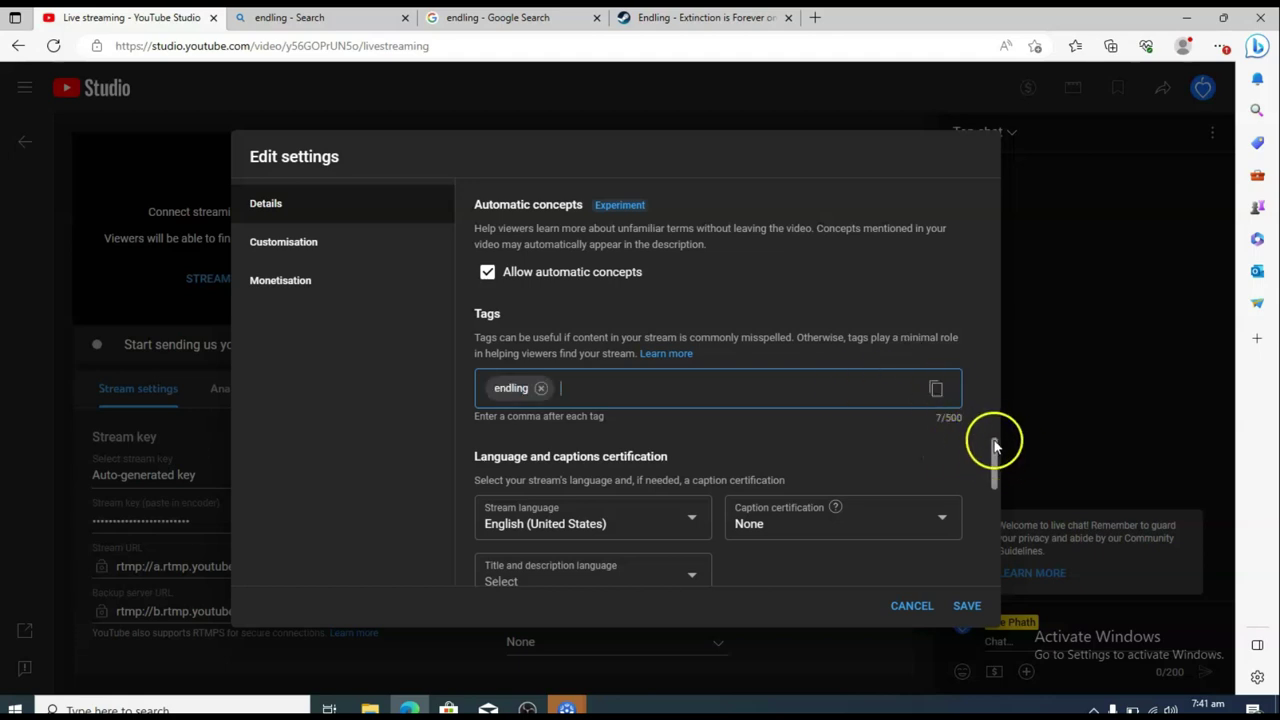
pyautogui.moveTo(993, 457); pyautogui.dragTo(920, 279)
pyautogui.click(686, 411)
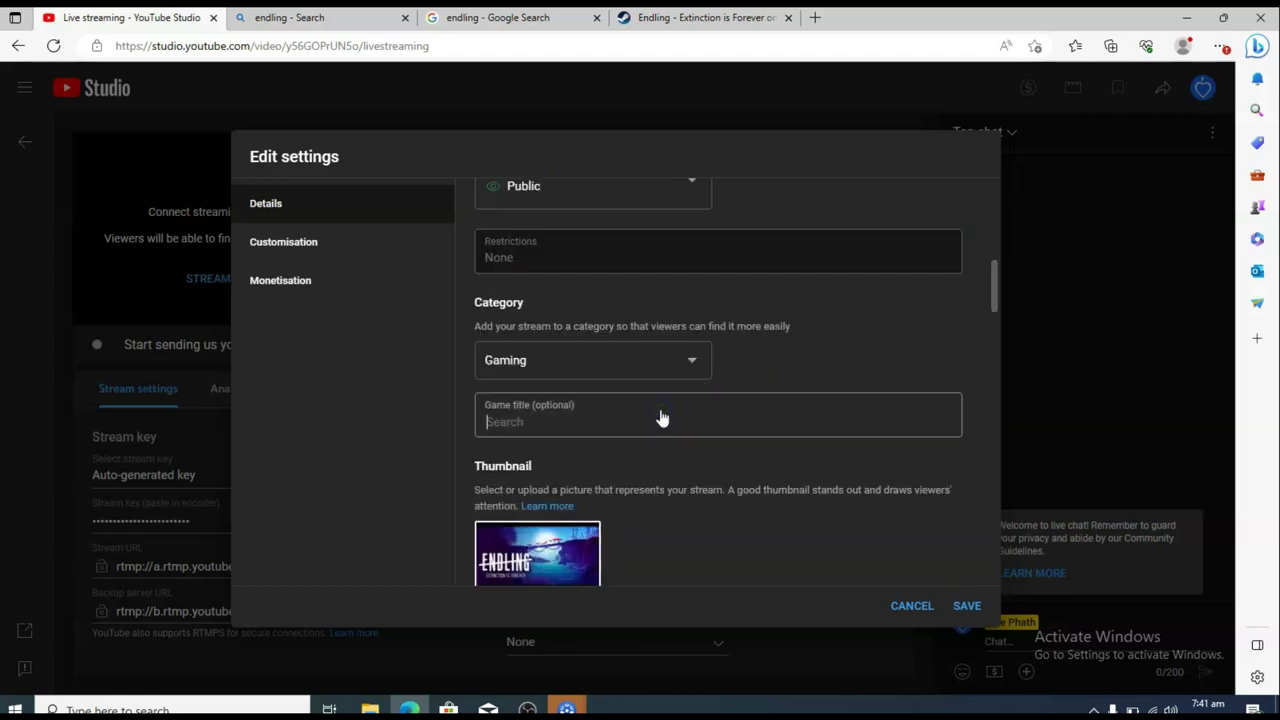
pyautogui.write('endlin')
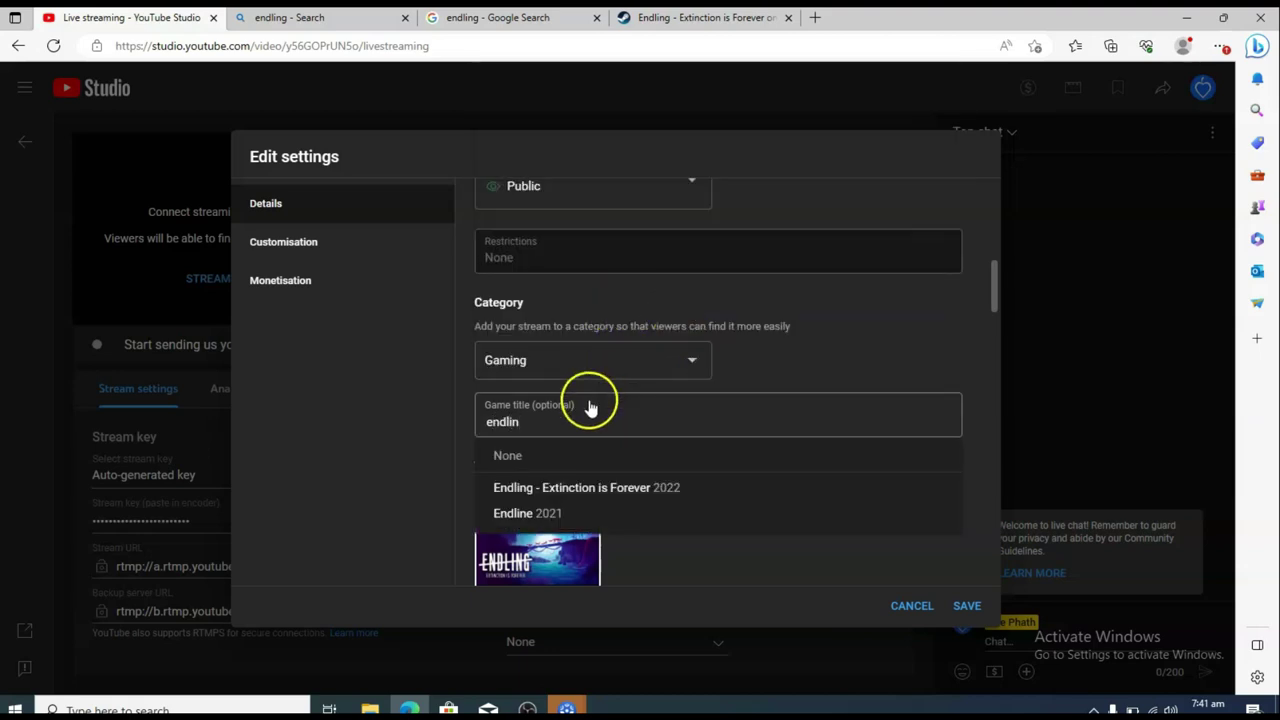
pyautogui.click(578, 490)
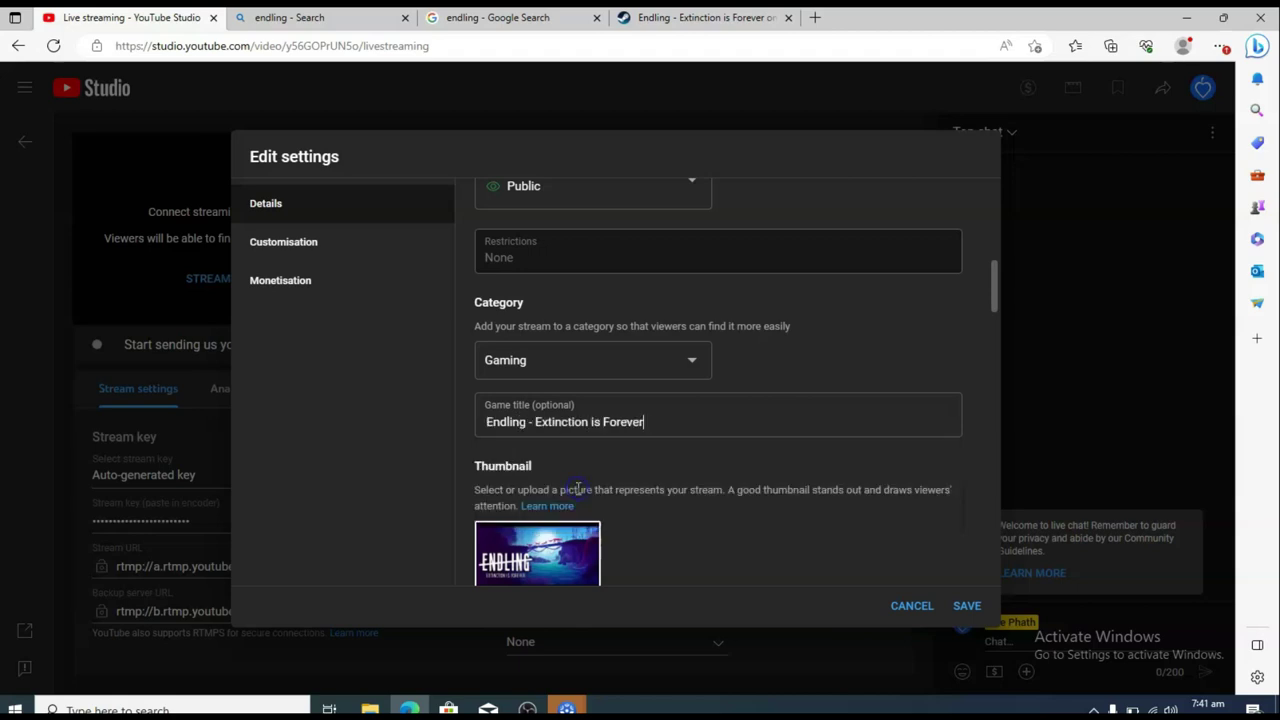
# Check the schedule's date choices, keep 21 Sept 2023, and save the stream's edited details
pyautogui.moveTo(994, 297); pyautogui.dragTo(988, 235)
pyautogui.moveTo(983, 289); pyautogui.dragTo(968, 264)
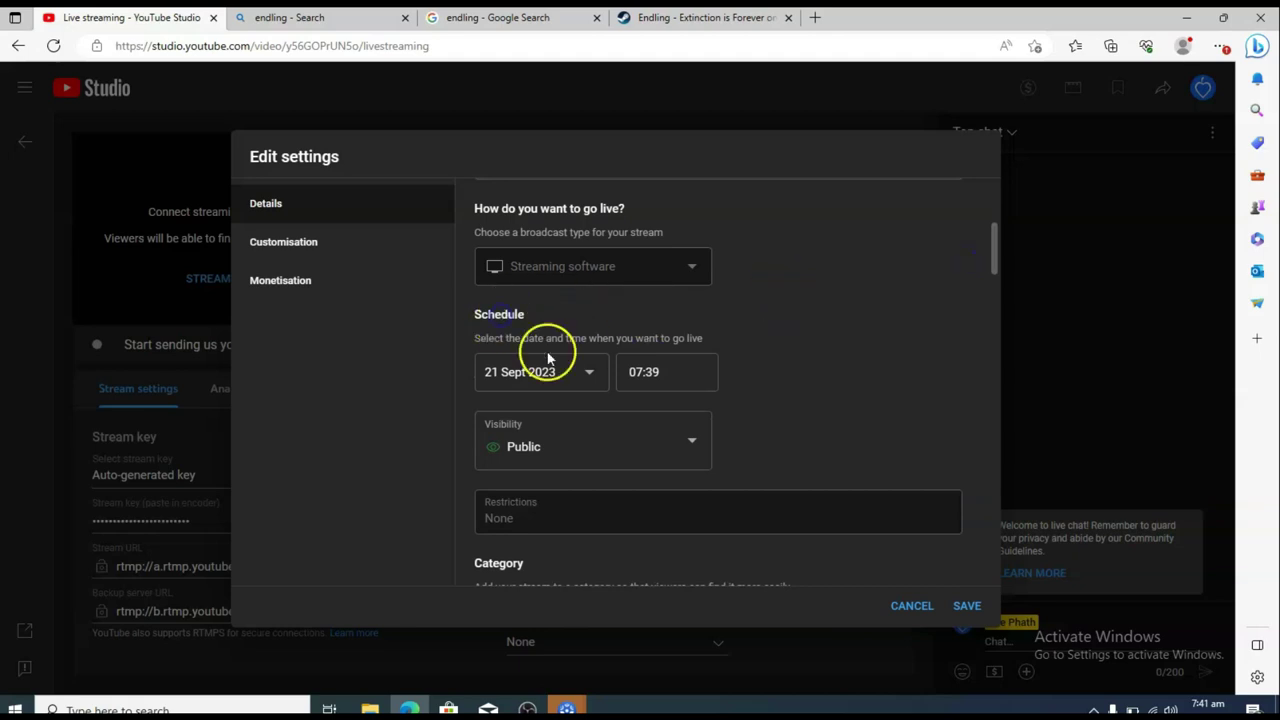
pyautogui.click(537, 371)
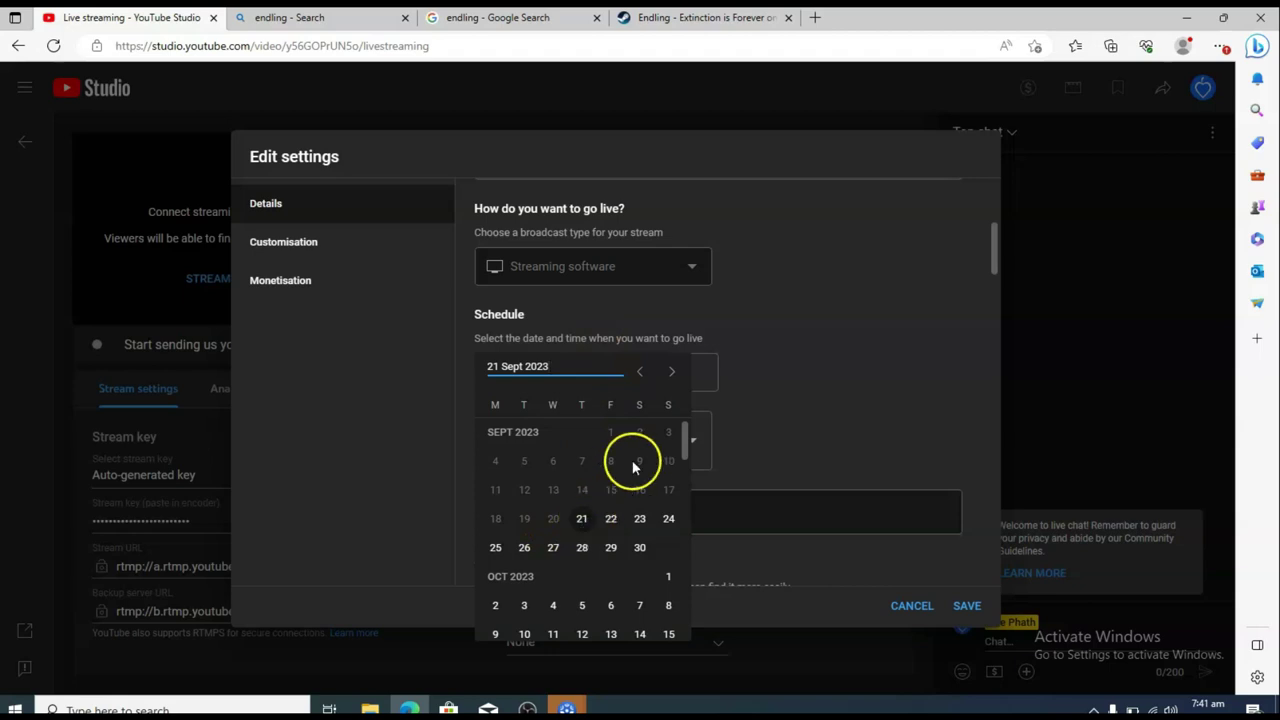
pyautogui.click(734, 351)
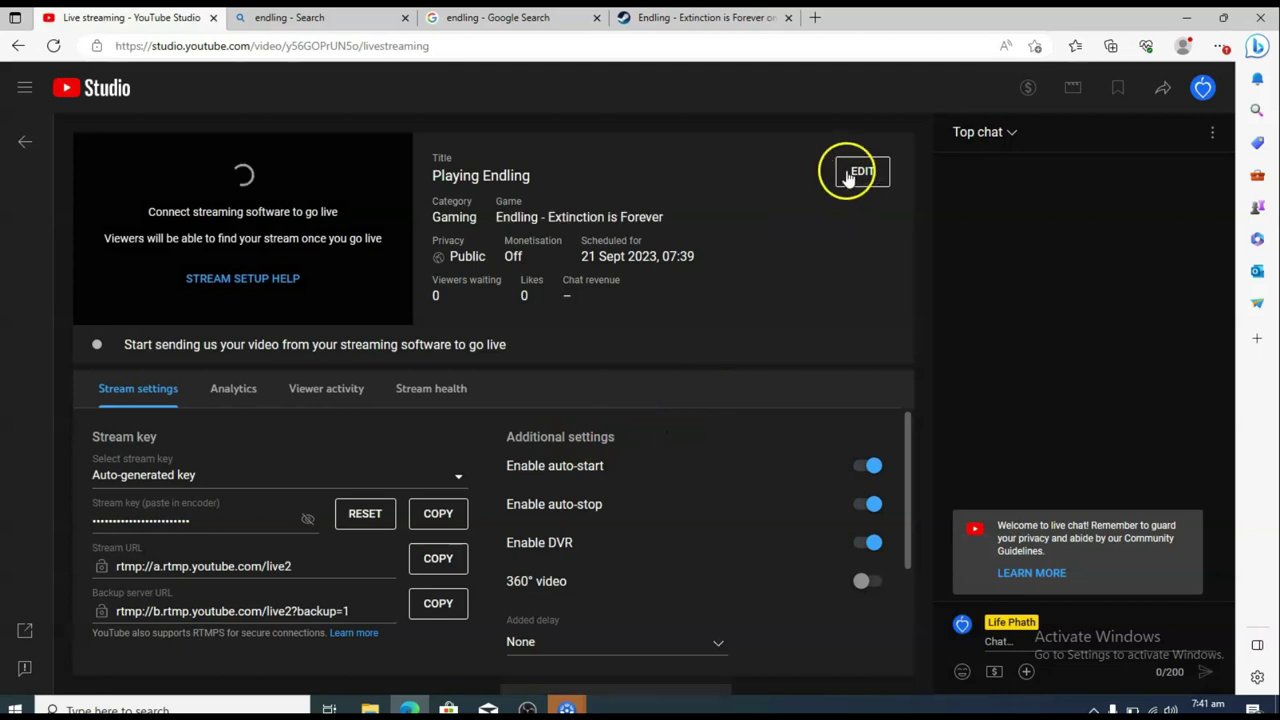
# Reopen the stream's details, view the visibility options with Public kept, and close the dialog without saving
pyautogui.click(847, 174)
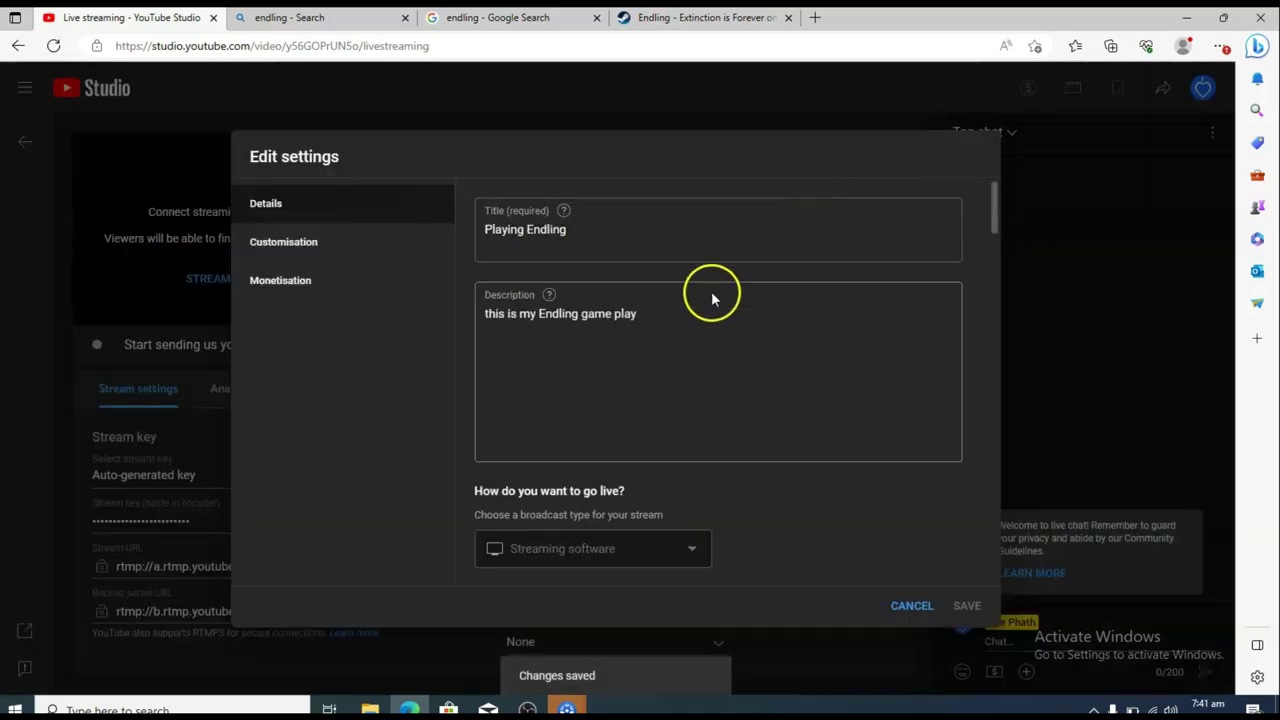
pyautogui.moveTo(990, 230); pyautogui.dragTo(989, 294)
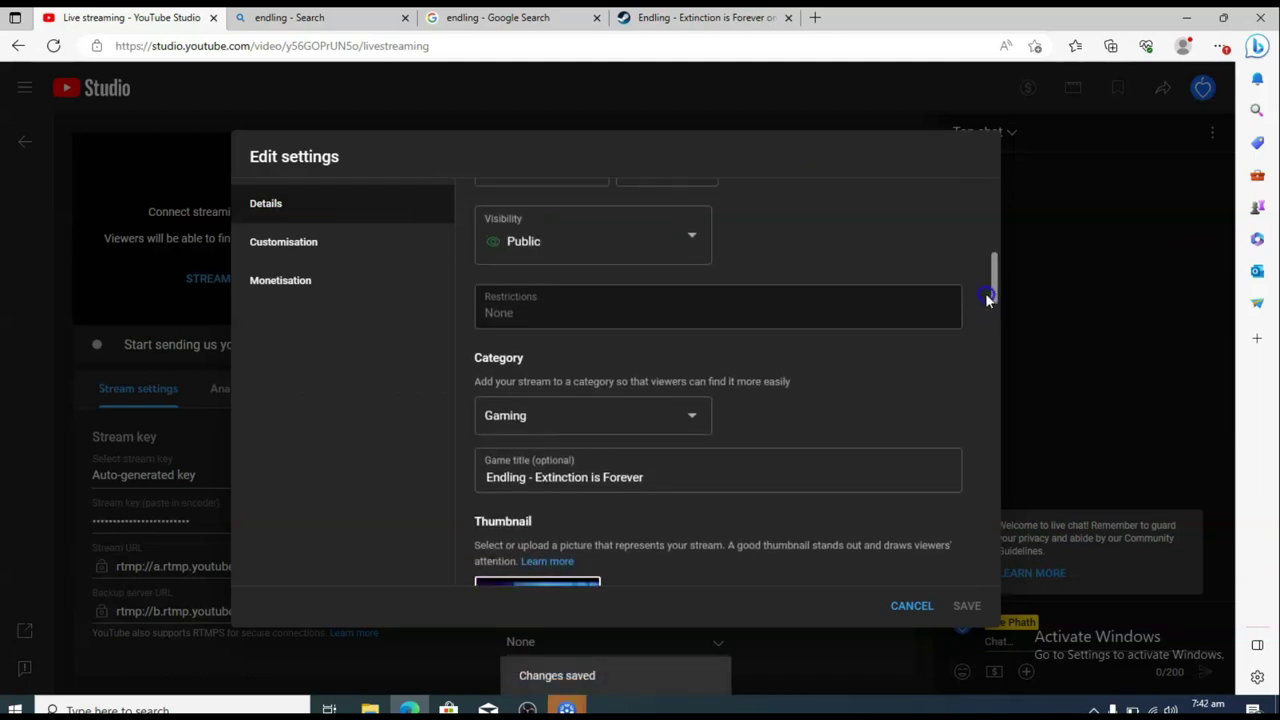
pyautogui.click(670, 271)
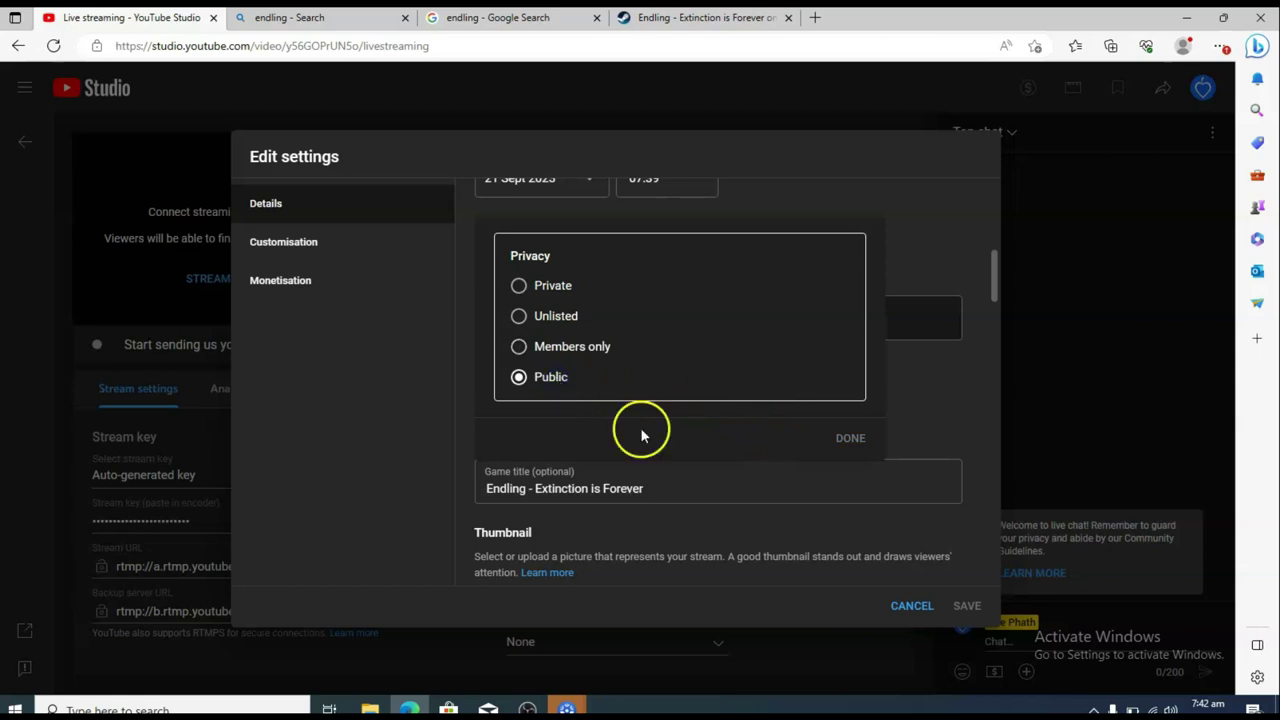
pyautogui.click(851, 440)
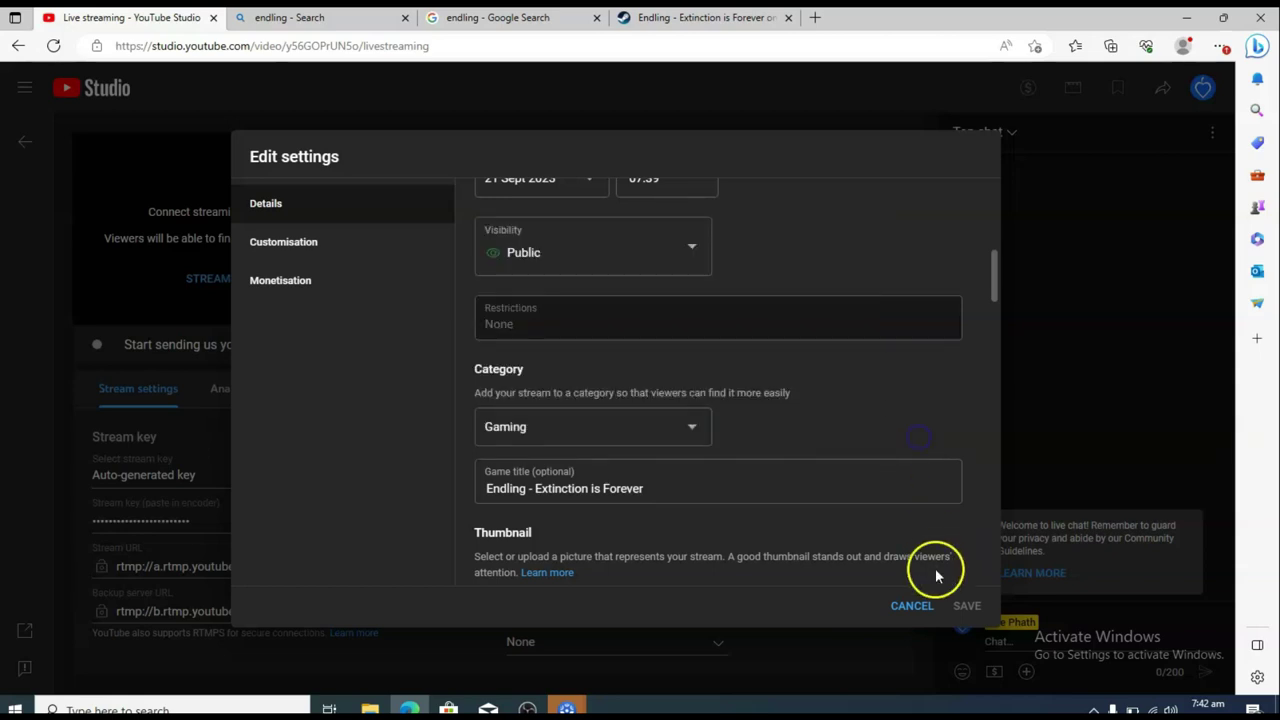
pyautogui.click(926, 608)
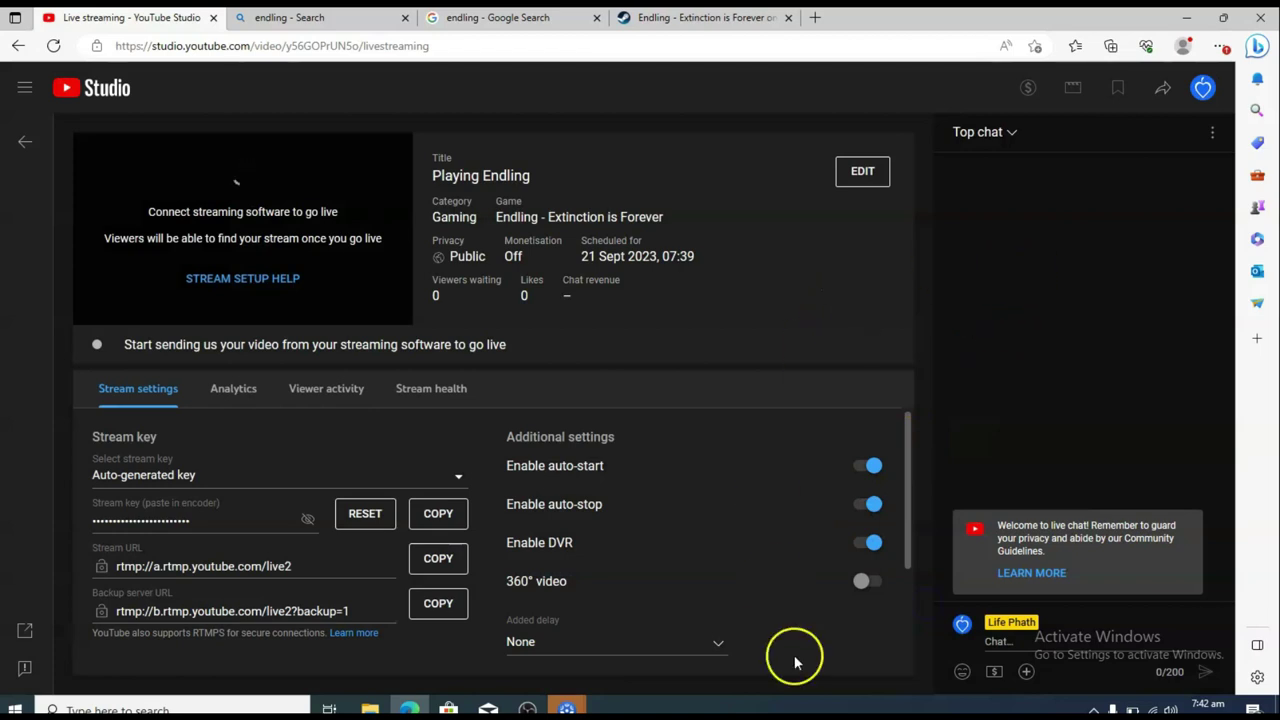
# Switch to OBS Studio, start streaming, and select the webcam overlay in the preview
pyautogui.click(527, 708)
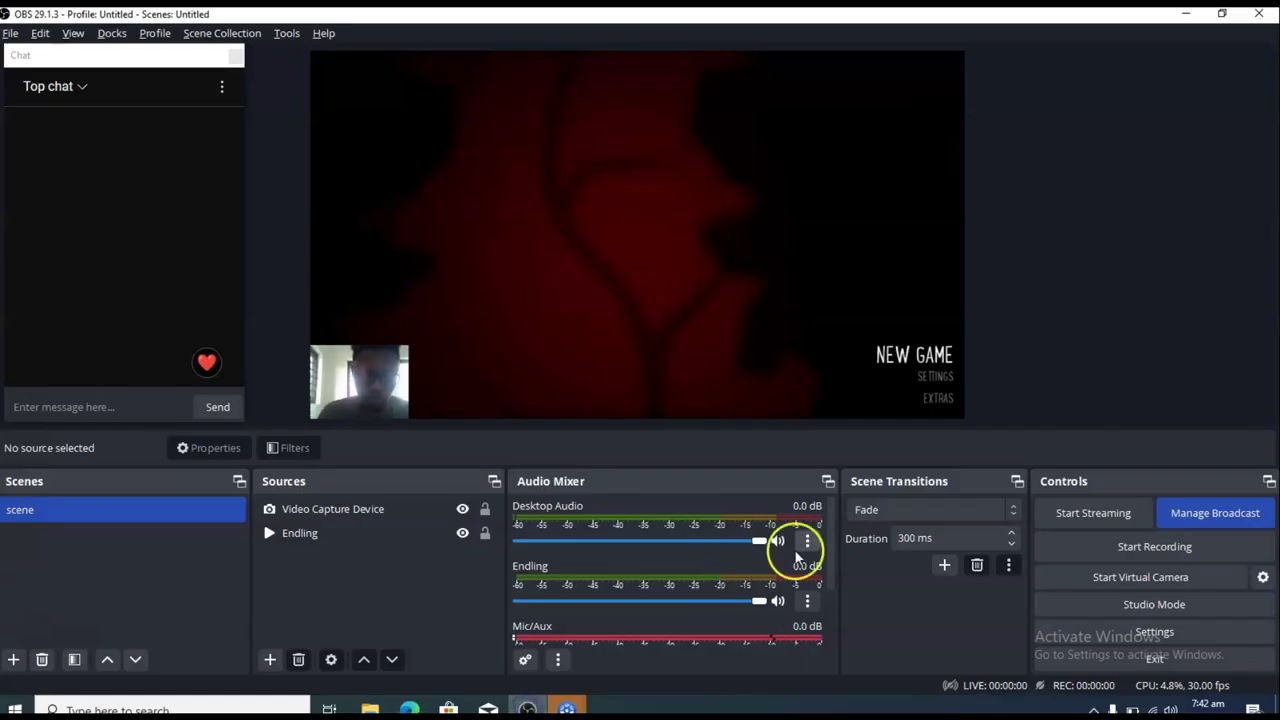
pyautogui.click(1055, 512)
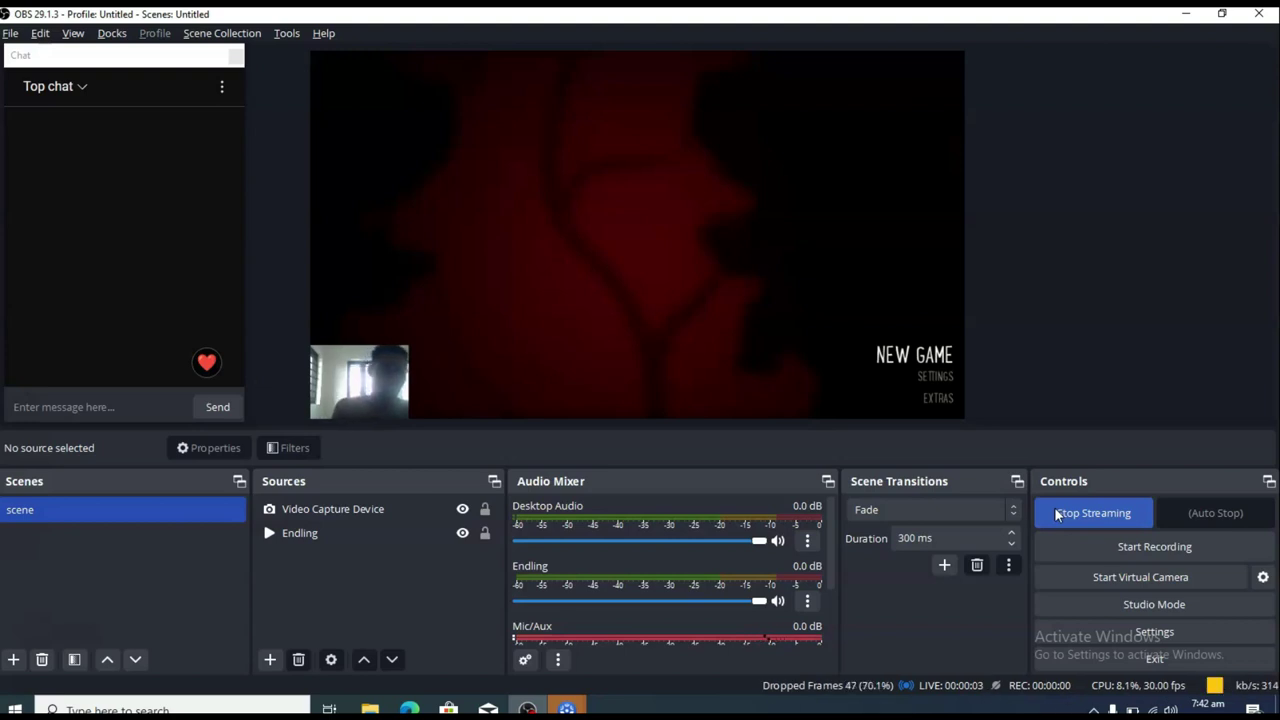
pyautogui.click(381, 391)
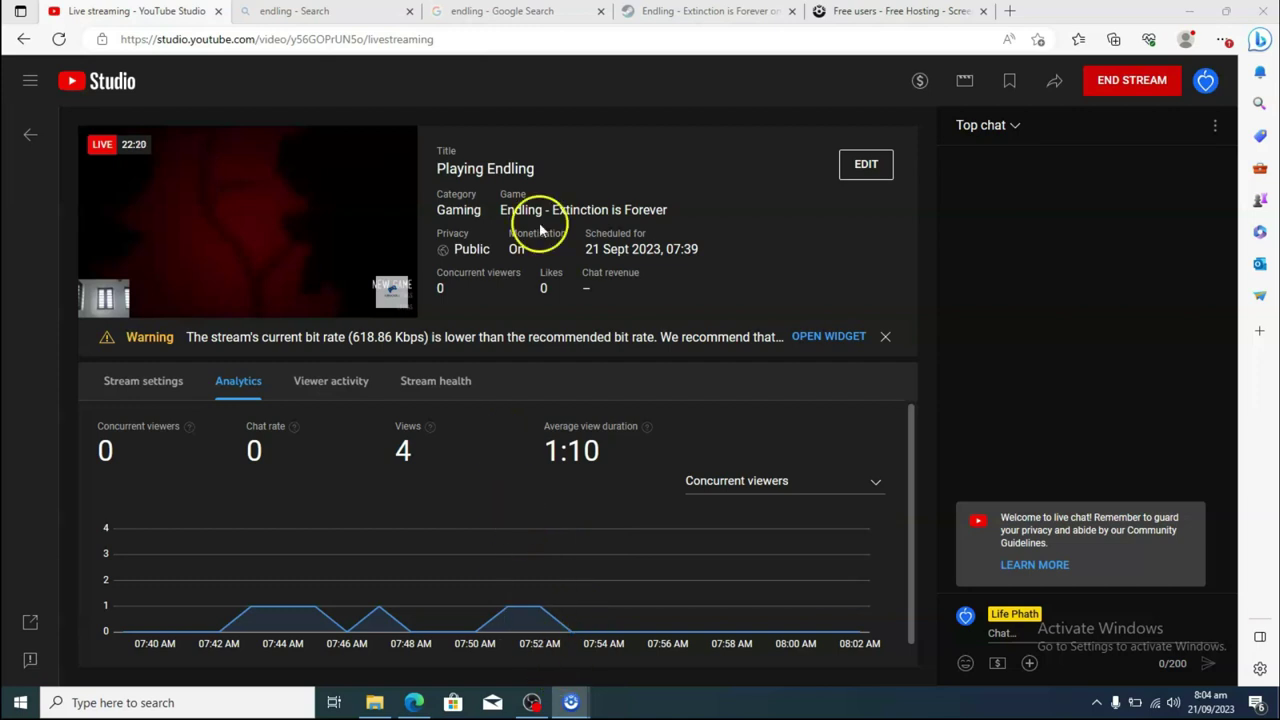
# Check the live stream's preview and analytics in YouTube Studio and return to OBS Studio
pyautogui.moveTo(385, 265)
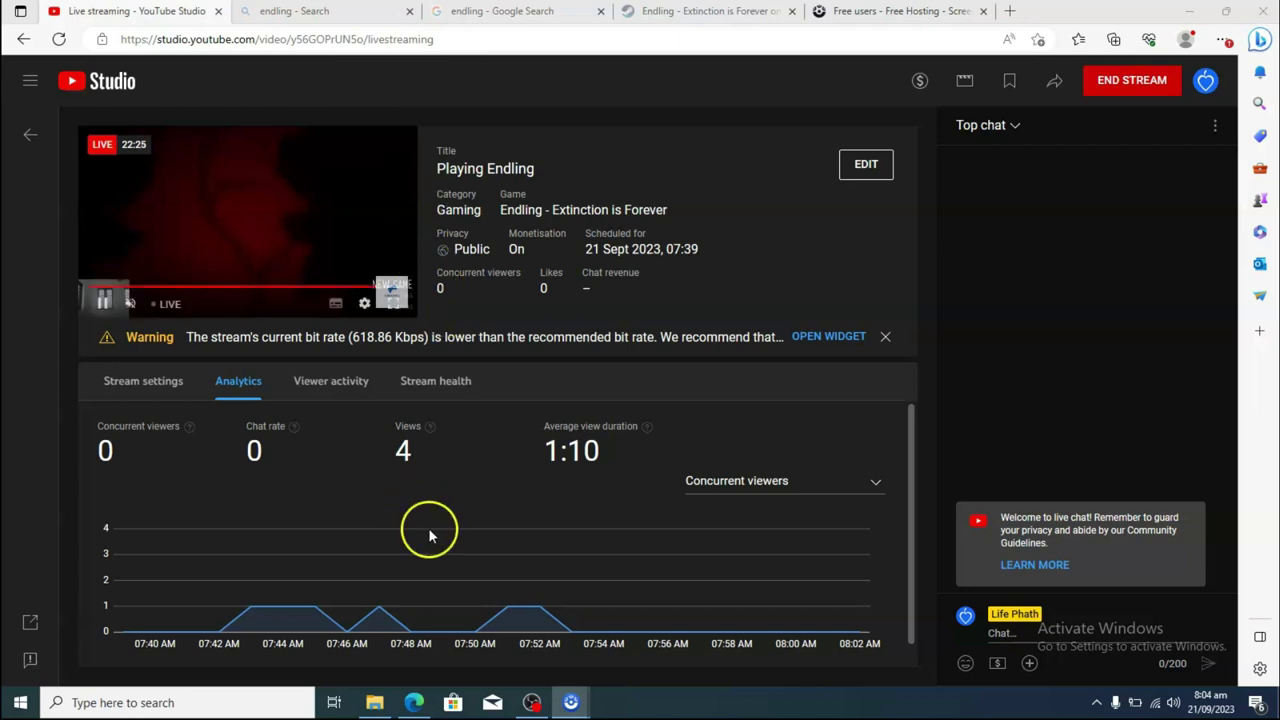
pyautogui.click(530, 703)
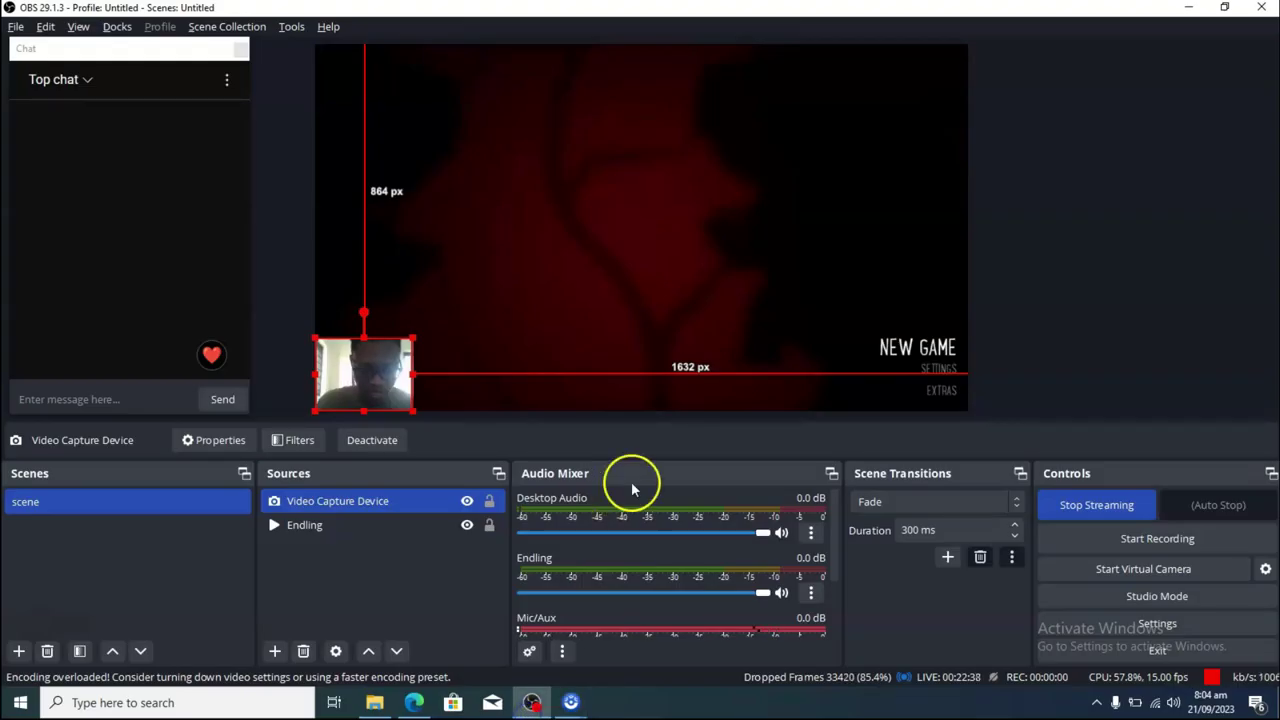
# Switch to YouTube Studio in the browser and check the live stream's preview and view analytics
pyautogui.click(414, 703)
pyautogui.click(389, 455)
pyautogui.click(449, 478)
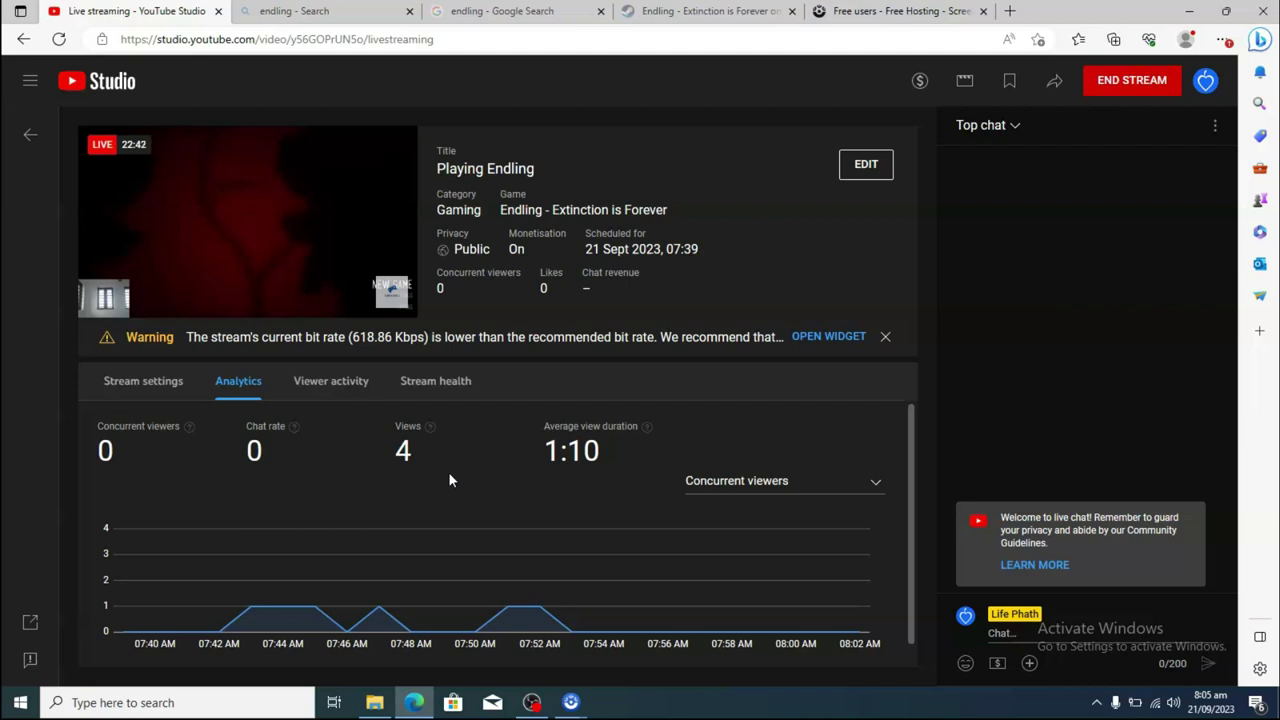
pyautogui.click(397, 458)
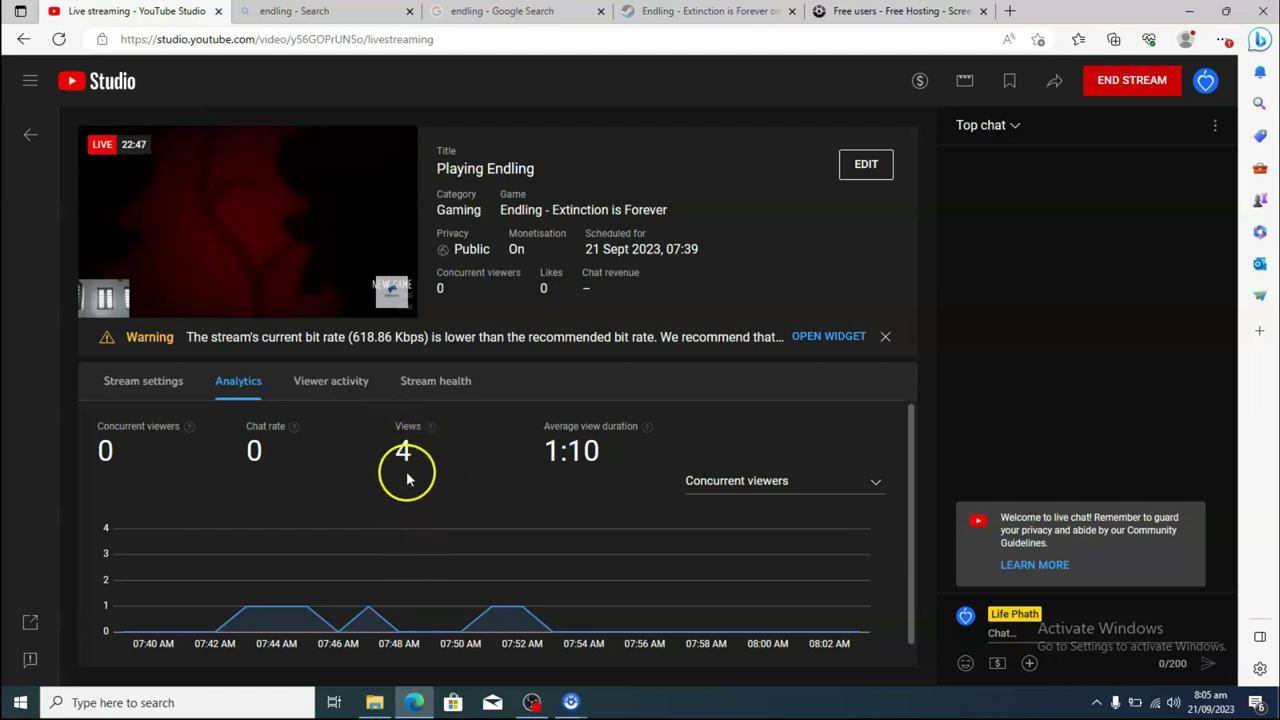
# Return to OBS Studio, select the Endling media source, and start its playback
pyautogui.click(531, 702)
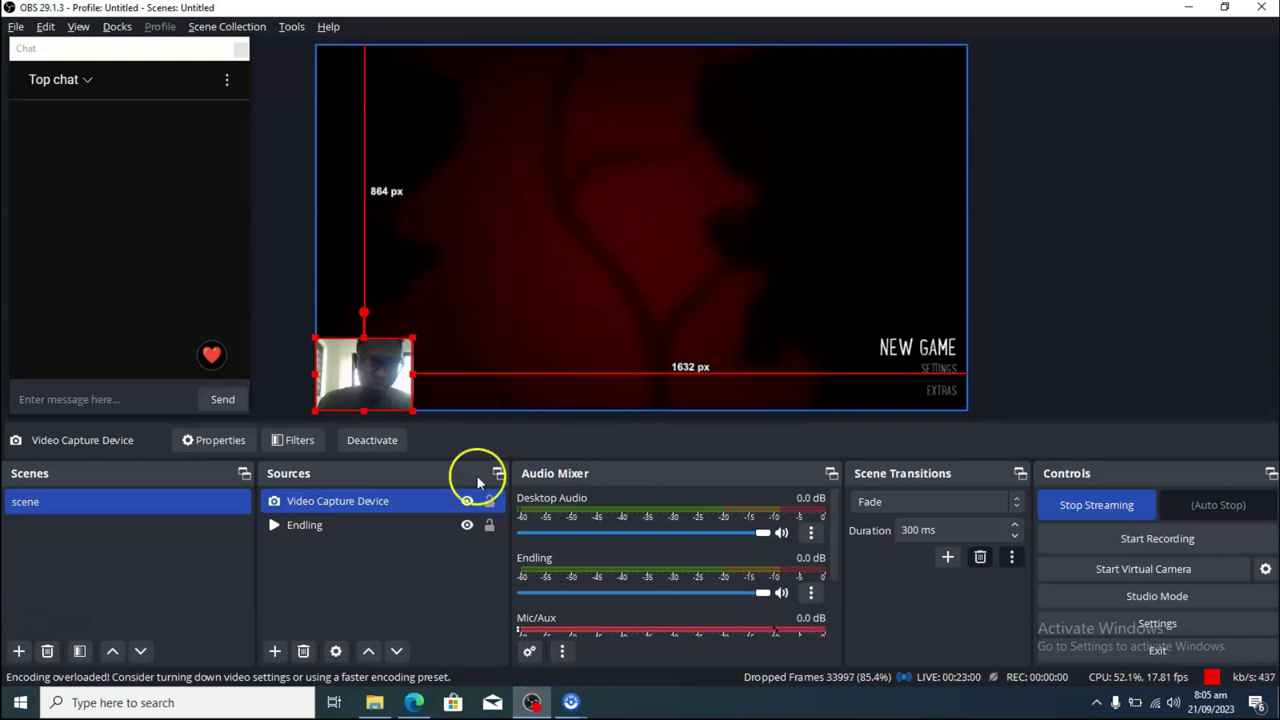
pyautogui.click(663, 310)
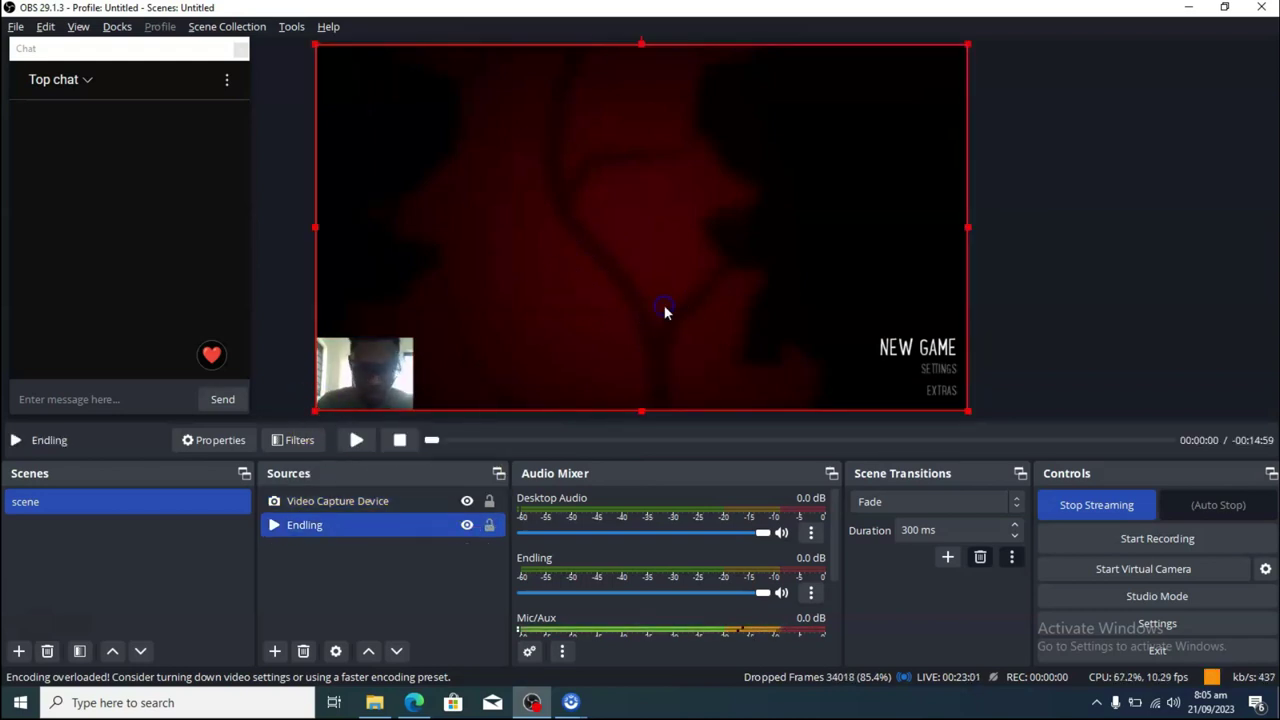
pyautogui.click(357, 441)
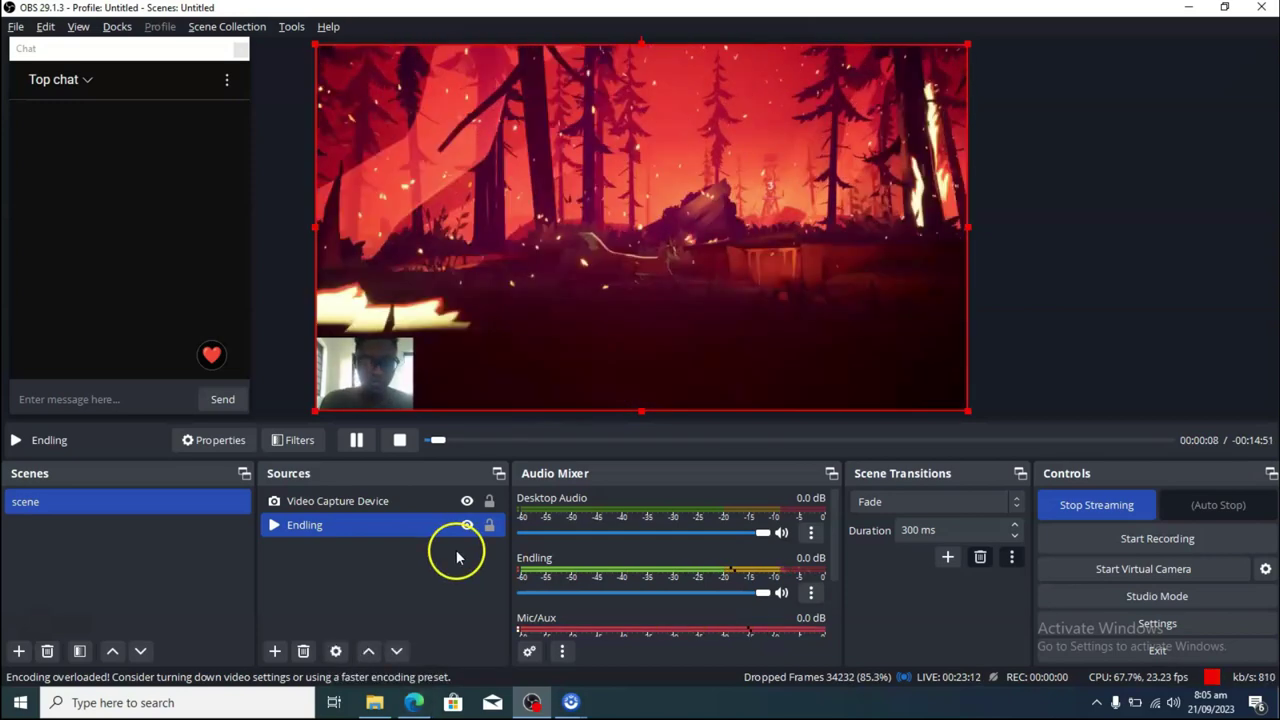
# Switch to YouTube Studio, read the stream's bit rate warning, and reload the live streaming page
pyautogui.click(416, 704)
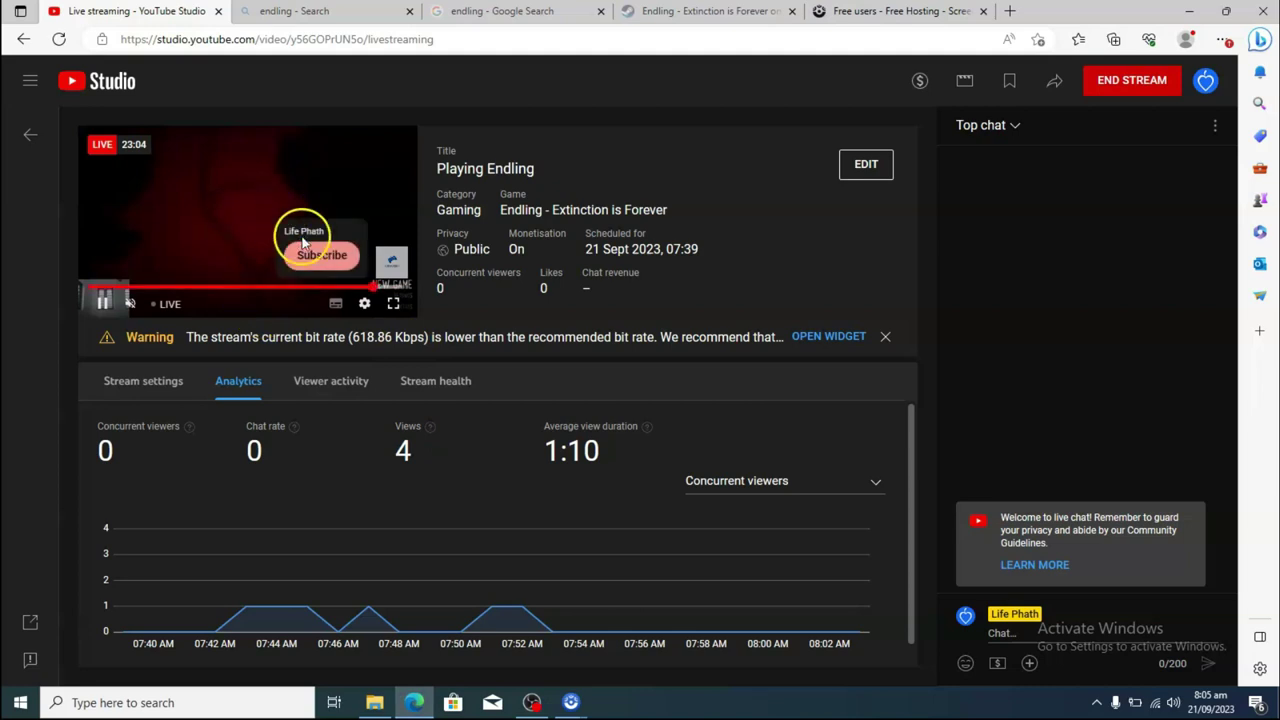
pyautogui.moveTo(186, 334); pyautogui.dragTo(276, 334)
pyautogui.moveTo(367, 338); pyautogui.dragTo(440, 342)
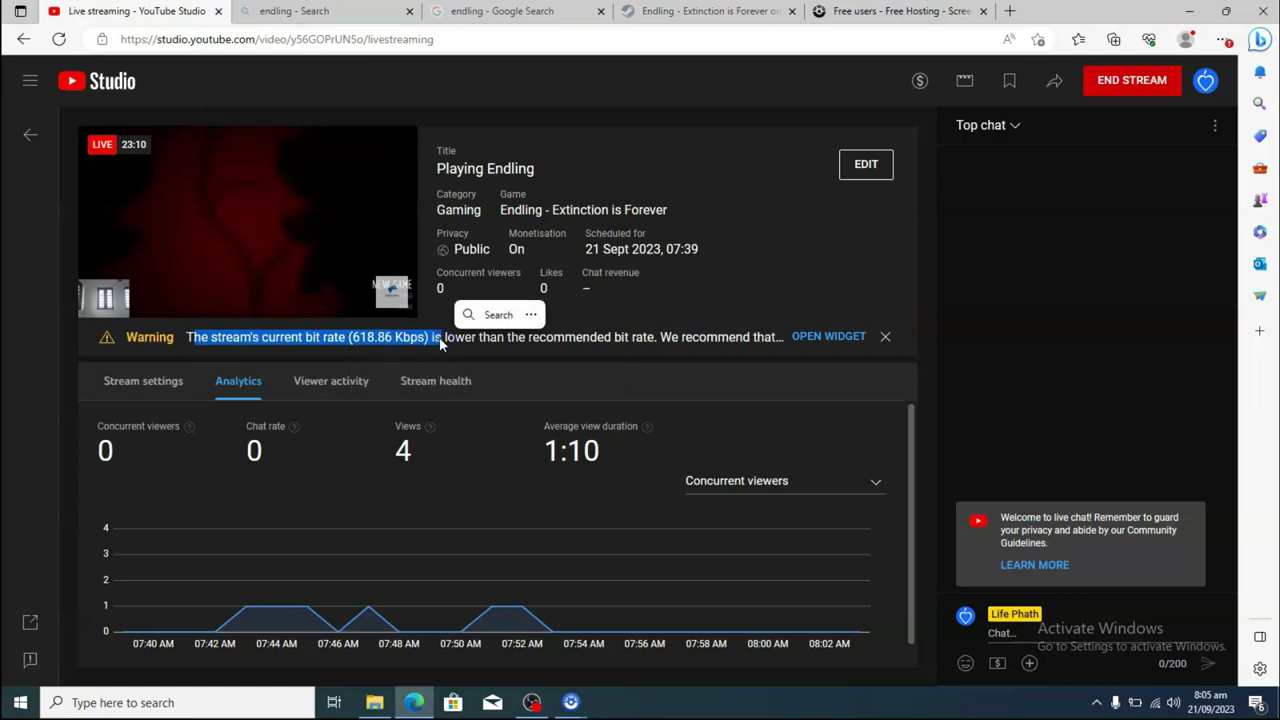
pyautogui.click(445, 249)
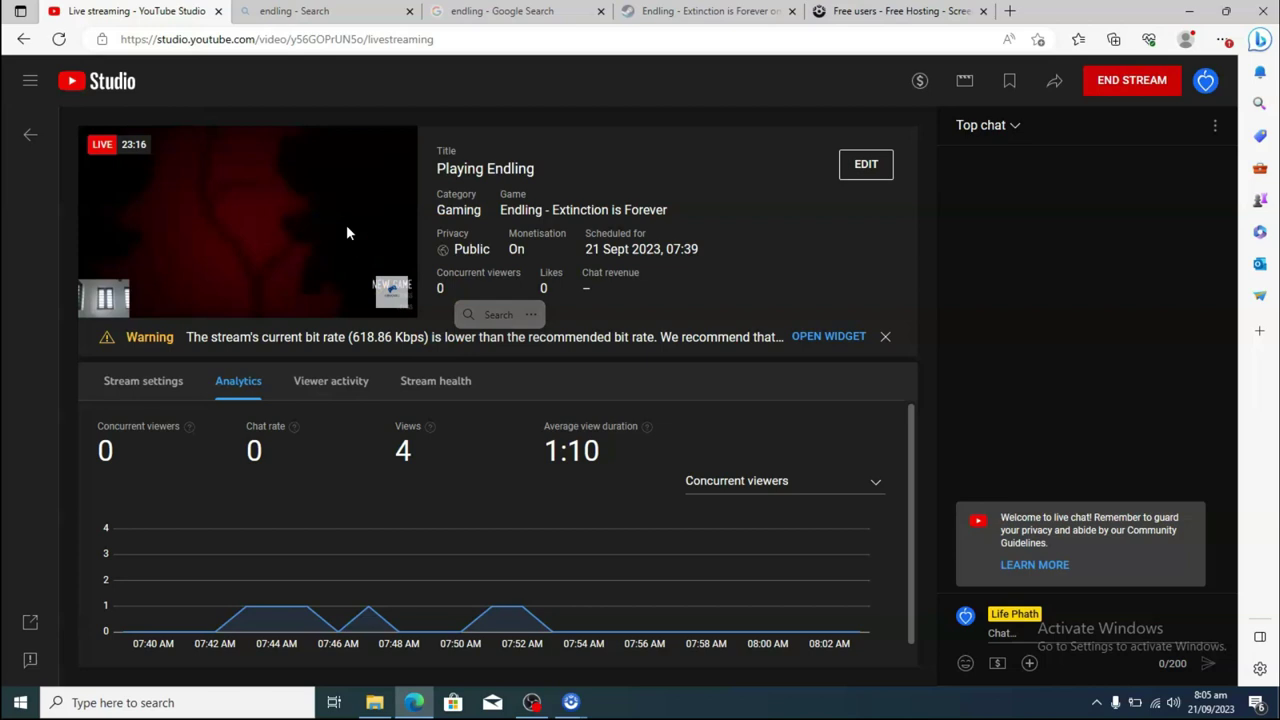
pyautogui.press('F5')
pyautogui.click(312, 112)
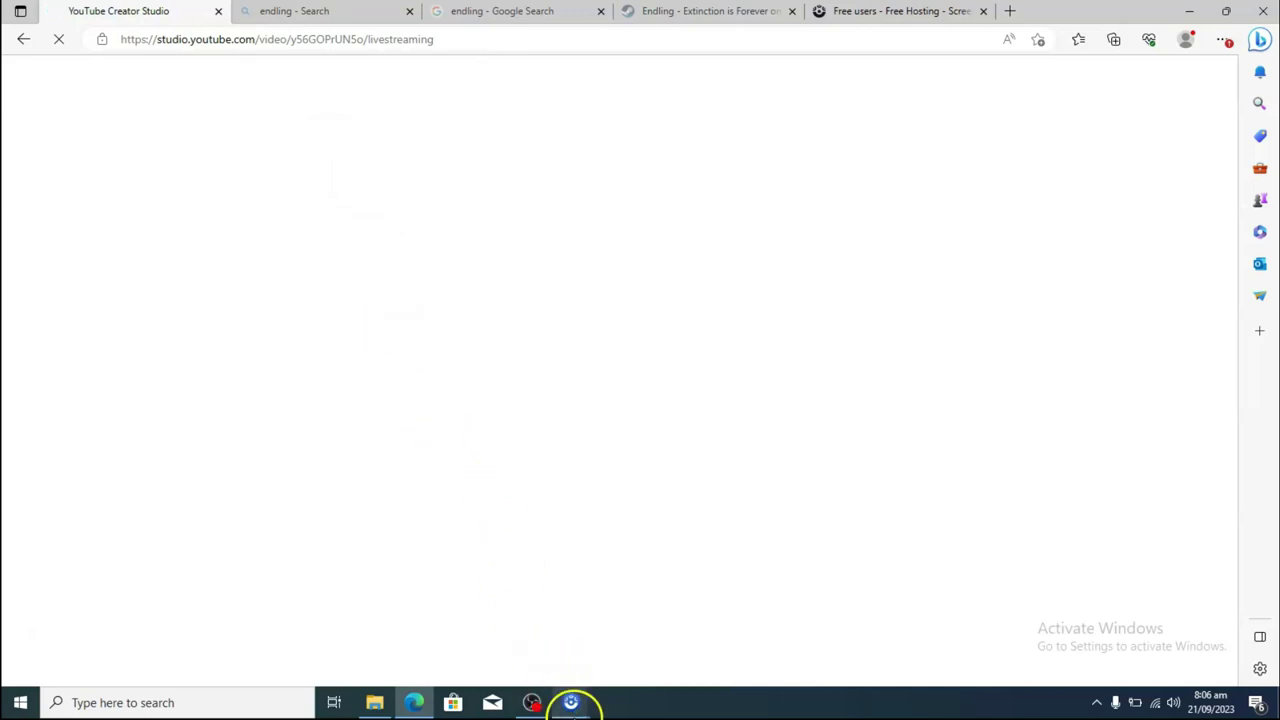
# Switch to OBS Studio and hide the Video Capture Device source in the scene
pyautogui.click(532, 702)
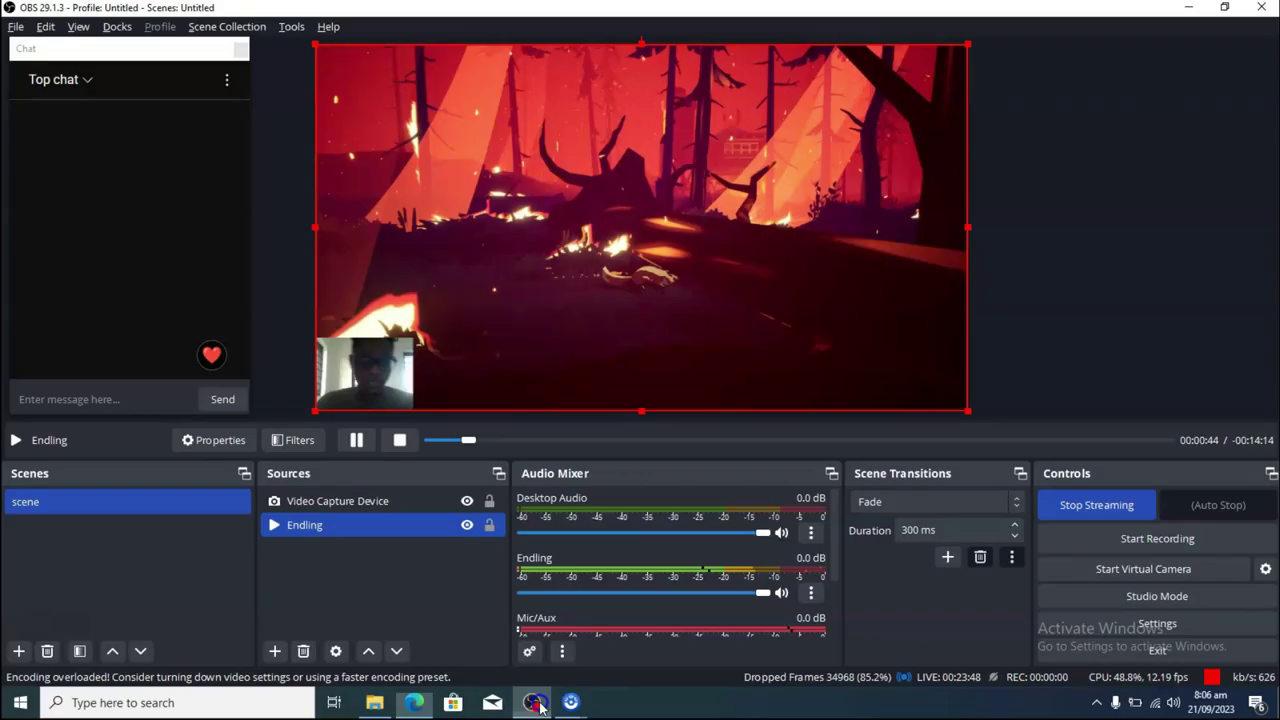
pyautogui.click(360, 375)
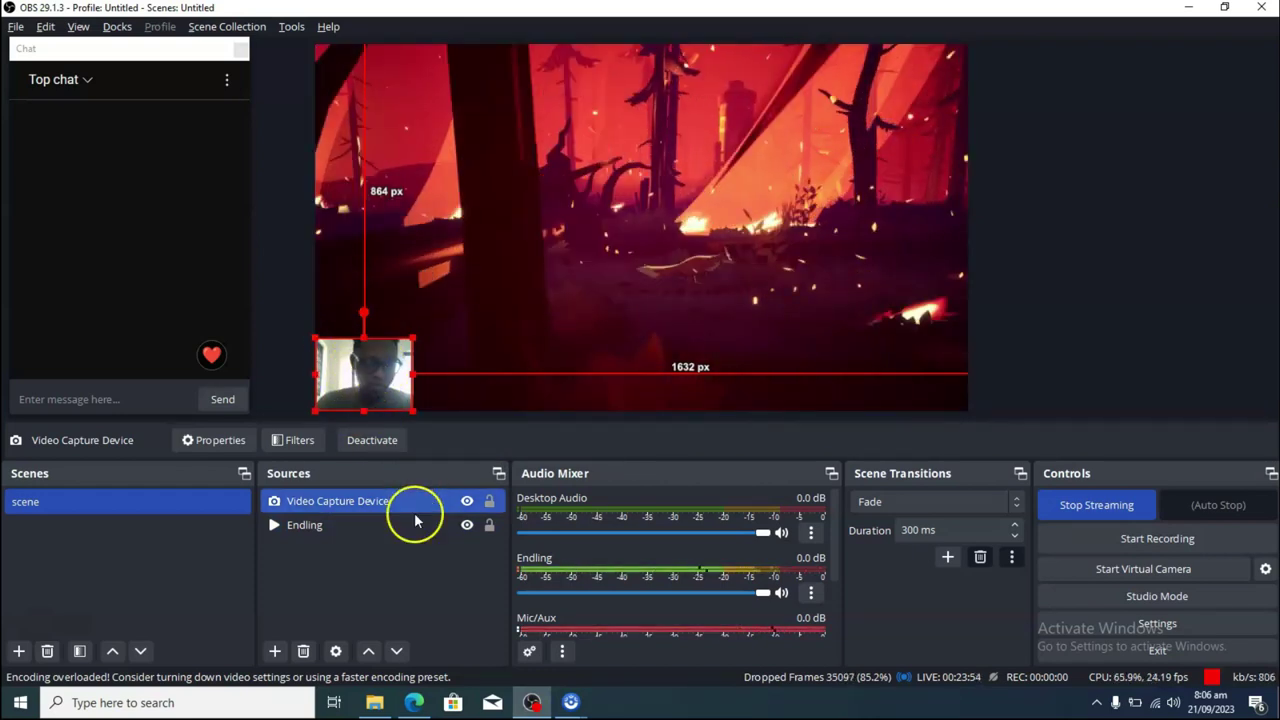
pyautogui.click(467, 502)
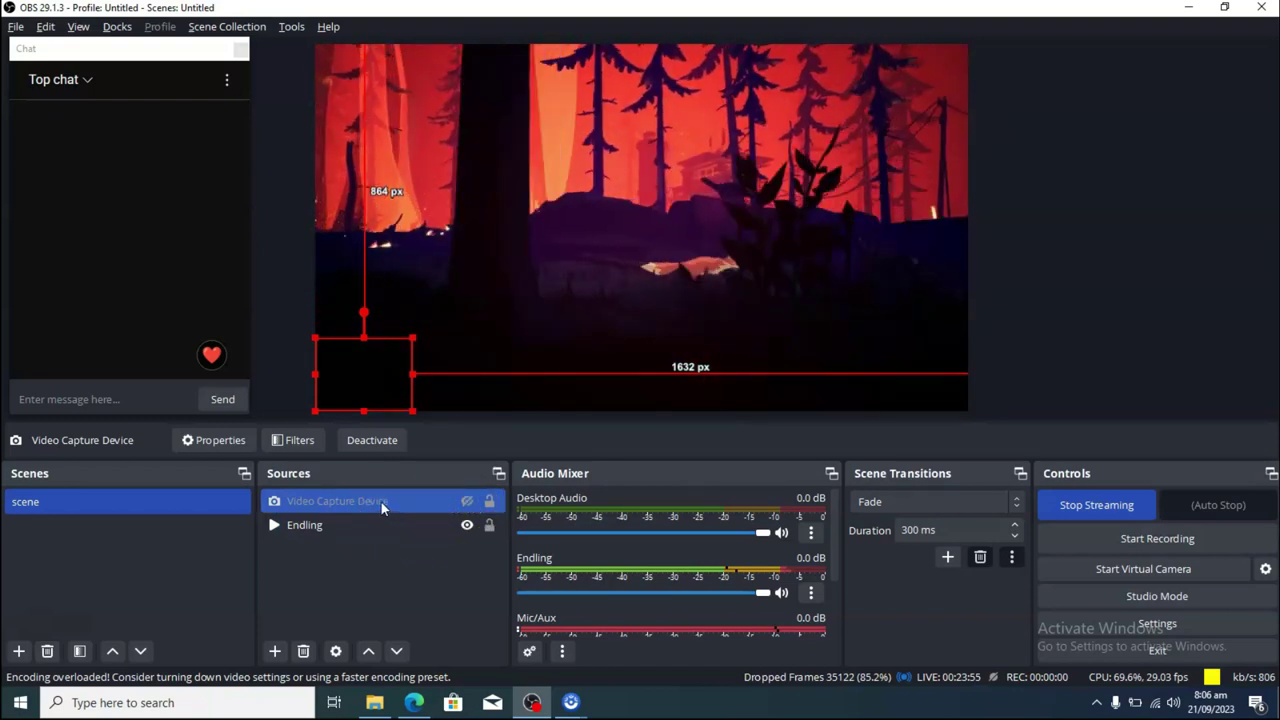
pyautogui.click(389, 505)
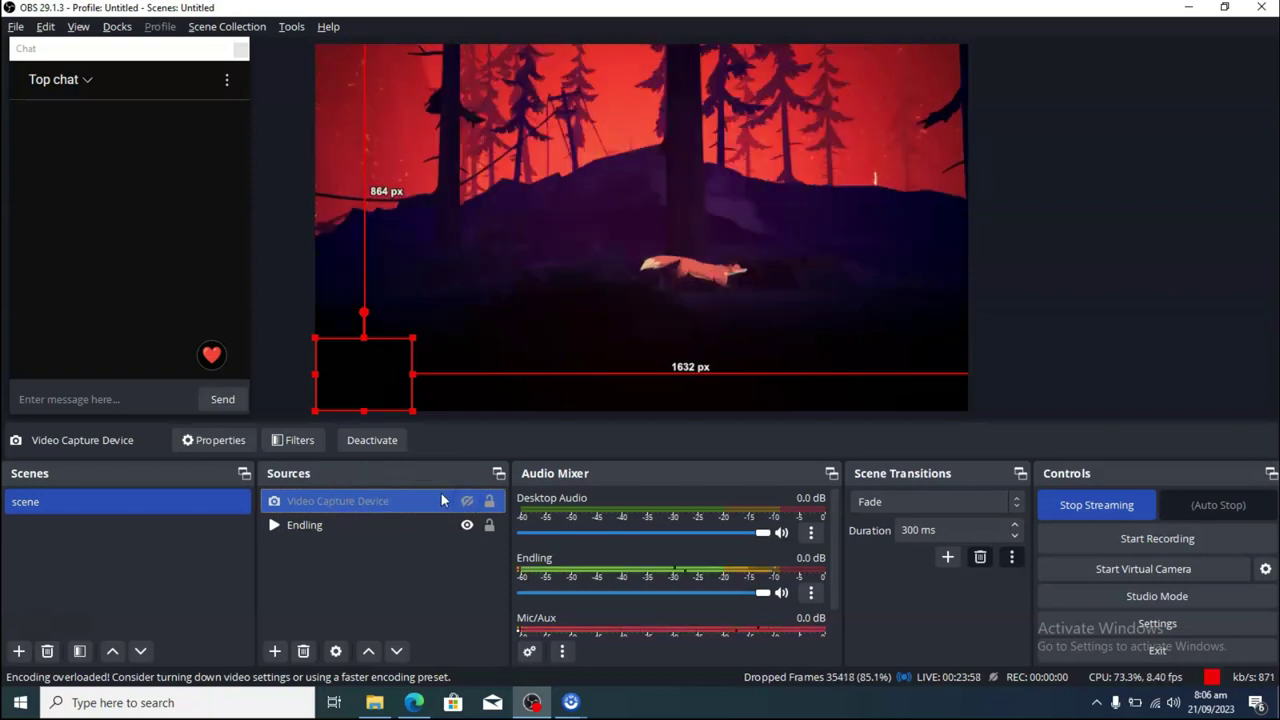
# Remove the Video Capture Device source from the scene and confirm the removal
pyautogui.rightClick(289, 502)
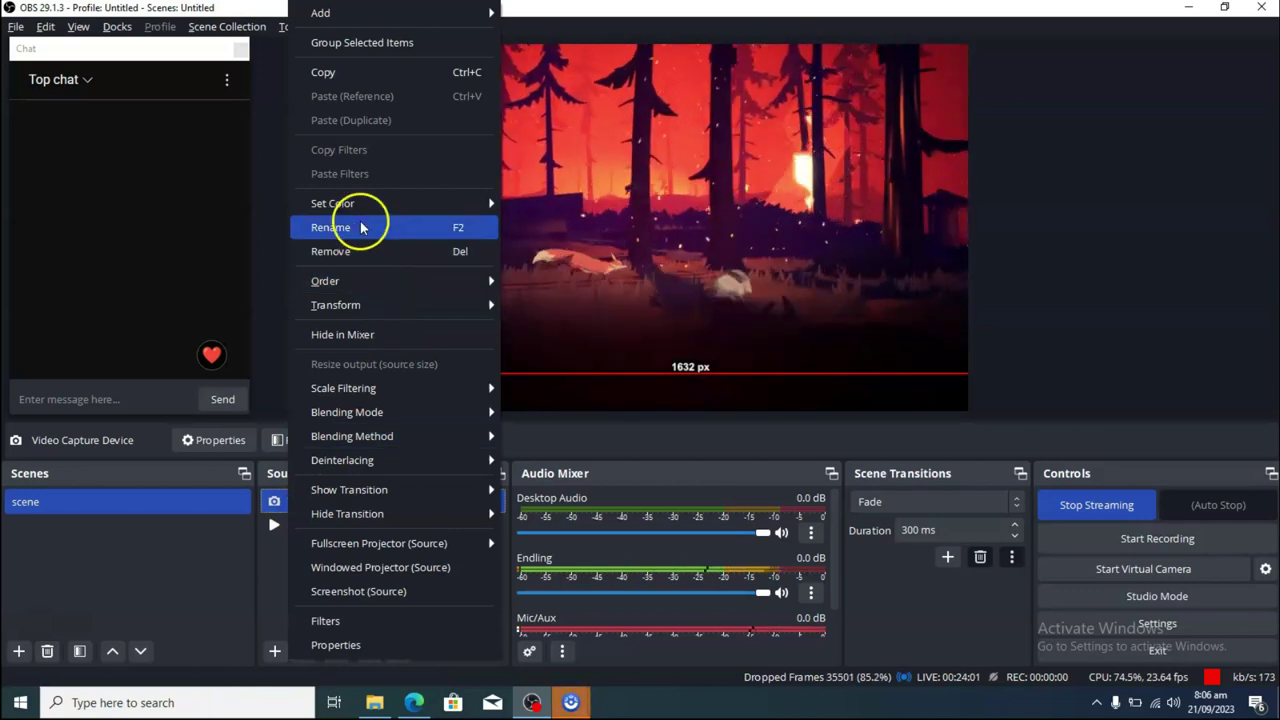
pyautogui.click(363, 255)
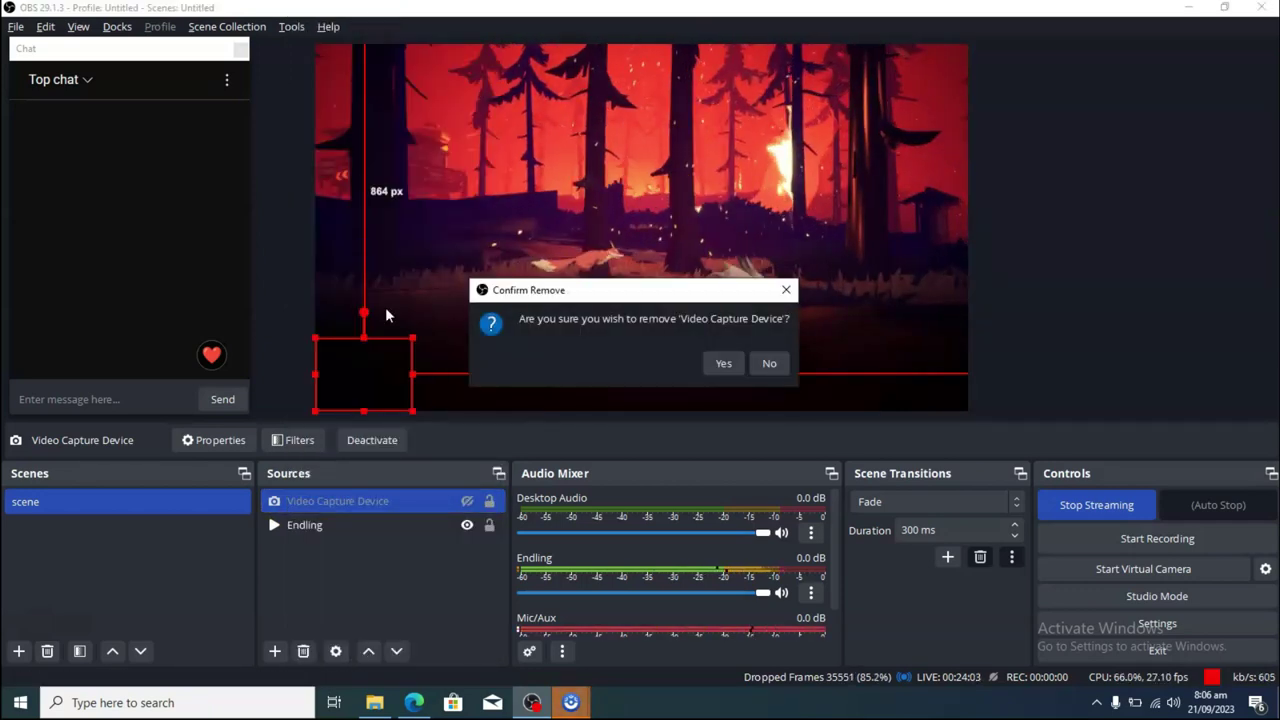
pyautogui.click(723, 363)
pyautogui.click(643, 237)
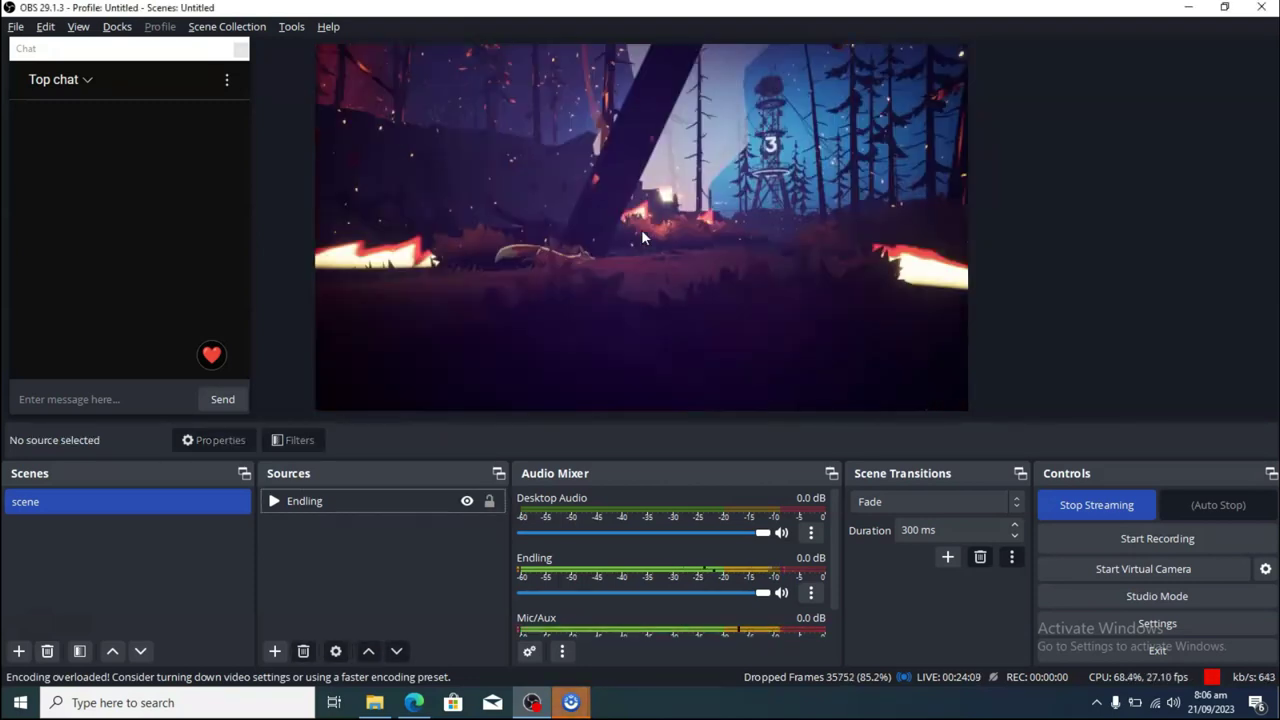
pyautogui.click(623, 429)
# Switch back to the browser to check the reloading YouTube Studio live streaming page
pyautogui.click(418, 700)
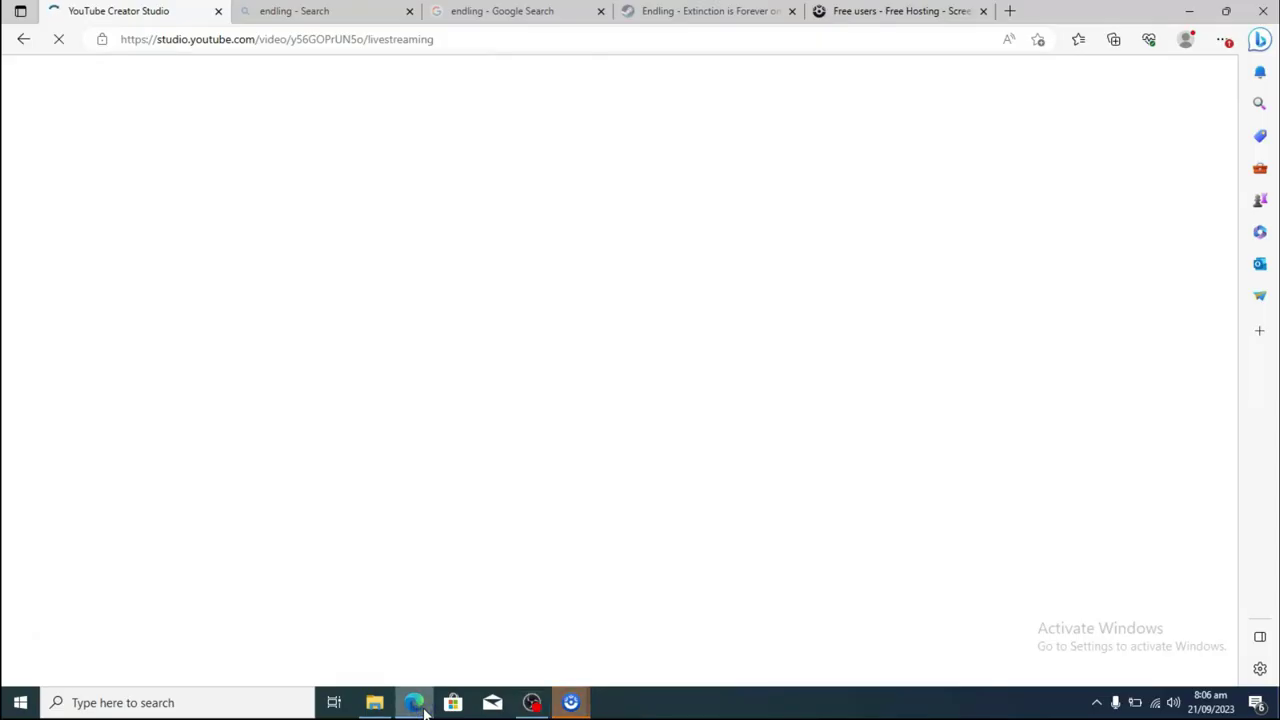
pyautogui.click(343, 570)
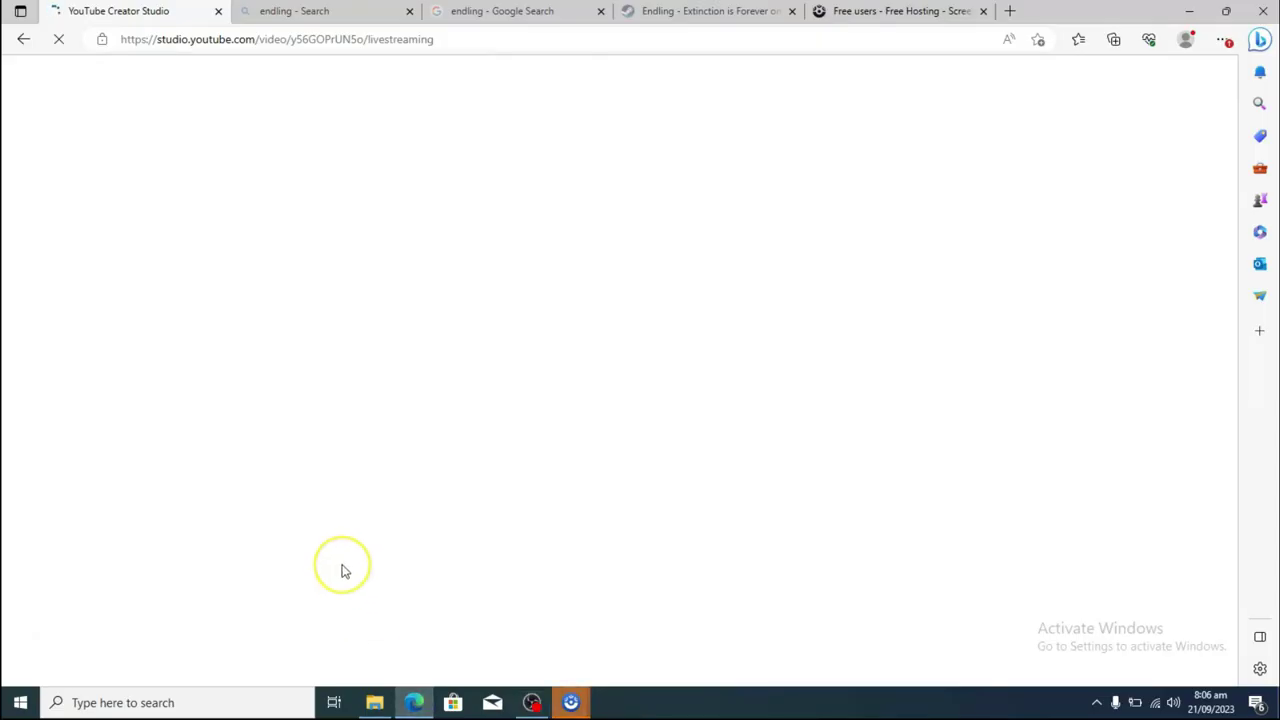